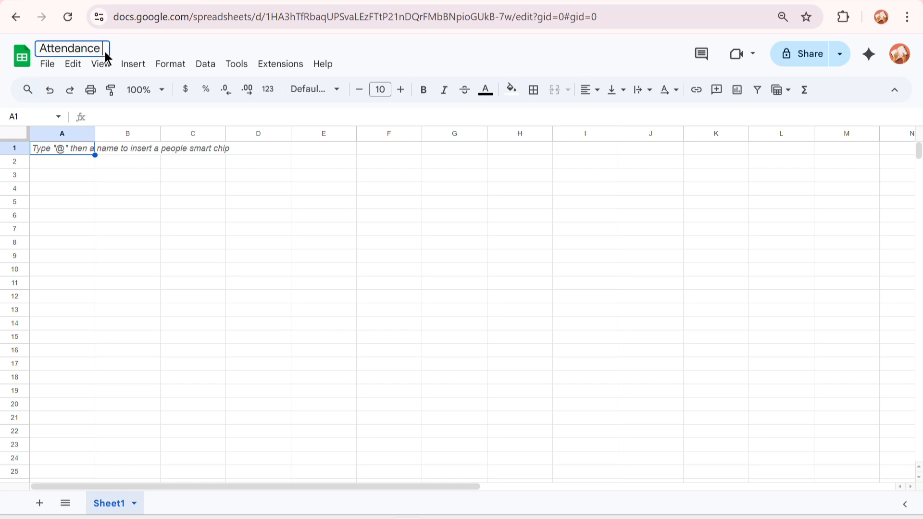
Step: Finish renaming the spreadsheet as "Attendance Tracker"
text(Tracker)
click(53, 189)
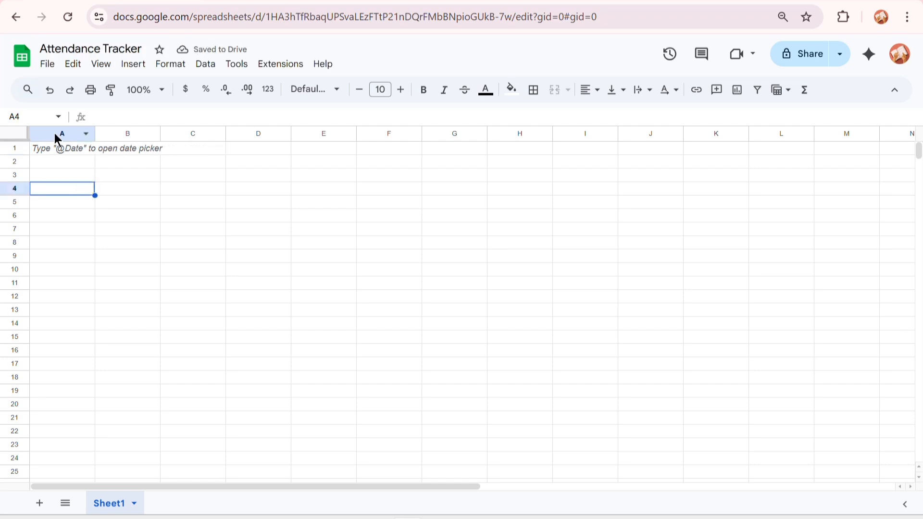
Step: Insert two batches of seven columns after column Z, extending the sheet to column AN
drag(299, 487, 714, 487)
click(867, 133)
shift+click(487, 132)
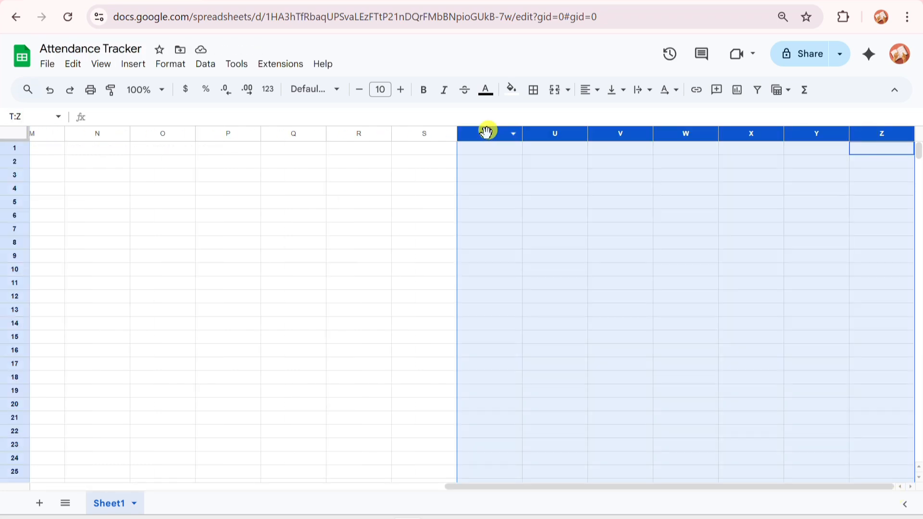
right_click(476, 219)
click(552, 196)
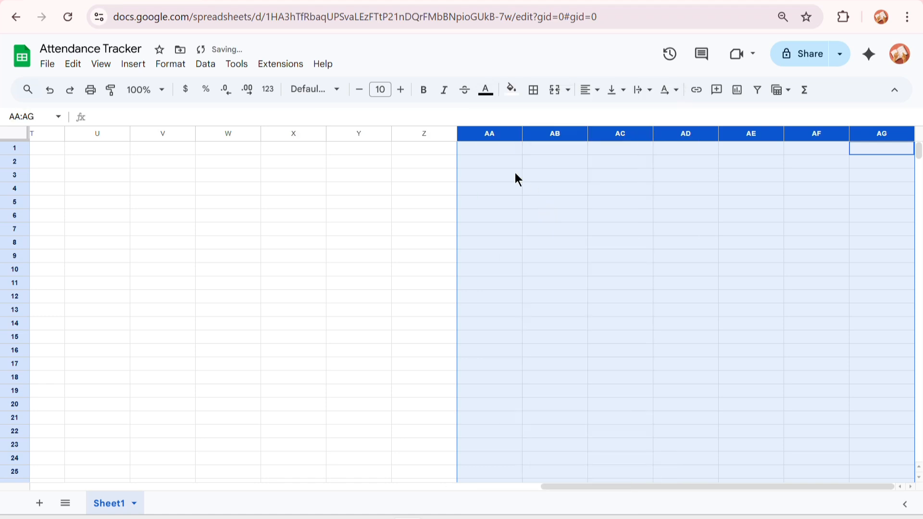
right_click(517, 179)
click(575, 211)
drag(760, 487, 188, 487)
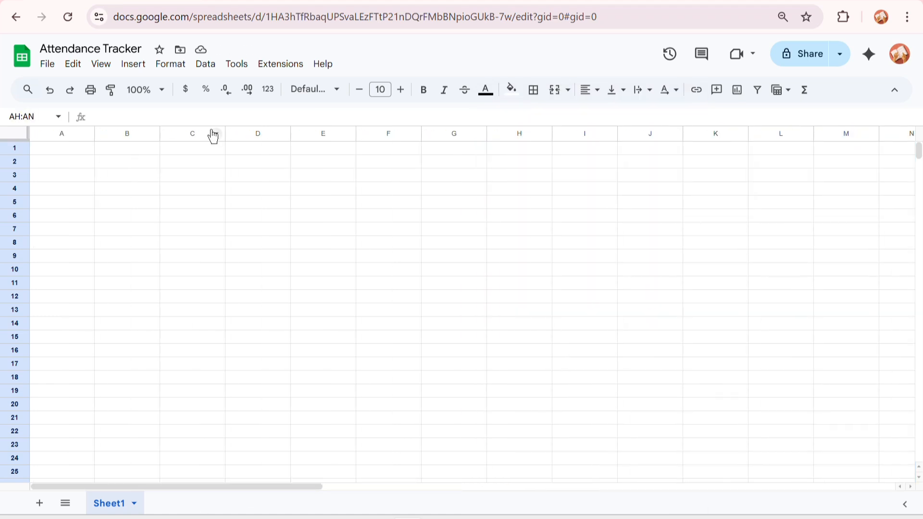
Step: Narrow columns C through AH together to a small uniform width that suits daily attendance entries
click(196, 132)
drag(248, 487, 793, 487)
shift+click(685, 132)
drag(685, 132, 605, 144)
drag(593, 487, 305, 487)
click(128, 215)
Step: Enter the headers "Student No" in A6 and "Name" in B6
click(64, 219)
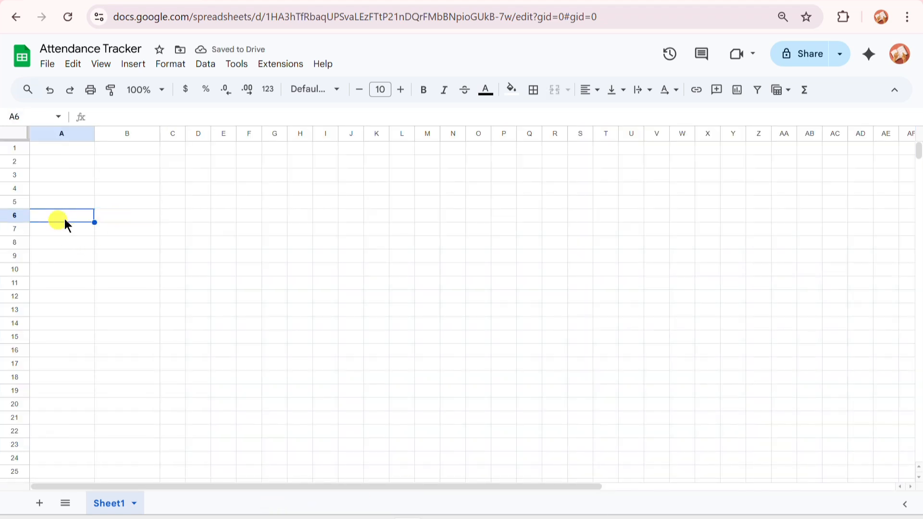
text(Student No)
key(Tab)
text(Name)
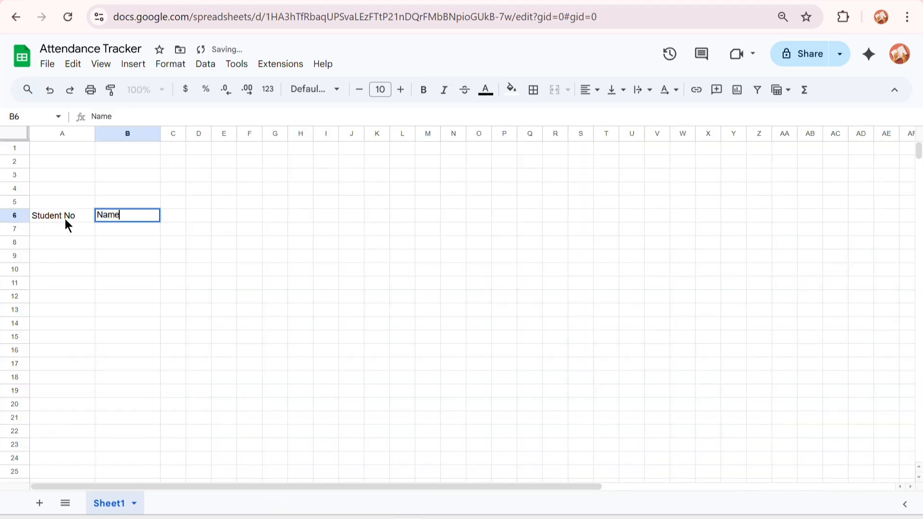
key(Tab)
Step: Enter the label "Month Start Date" in cell A4
click(37, 187)
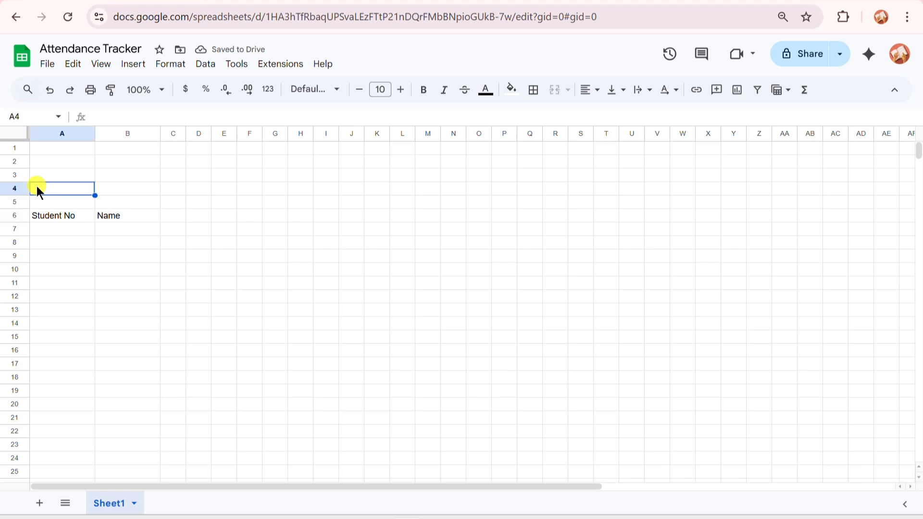
text(Month Start Date)
key(Tab)
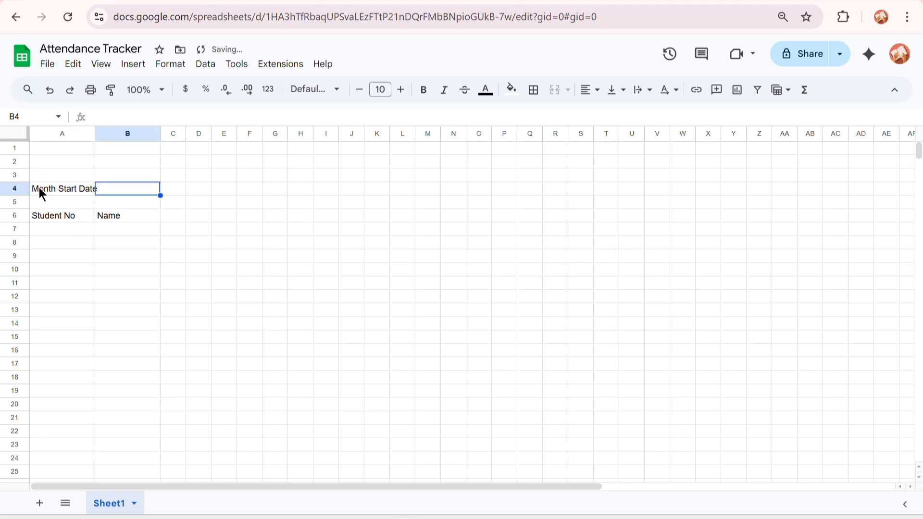
Step: Add a data validation rule to cell B4 that requires a valid date
click(129, 67)
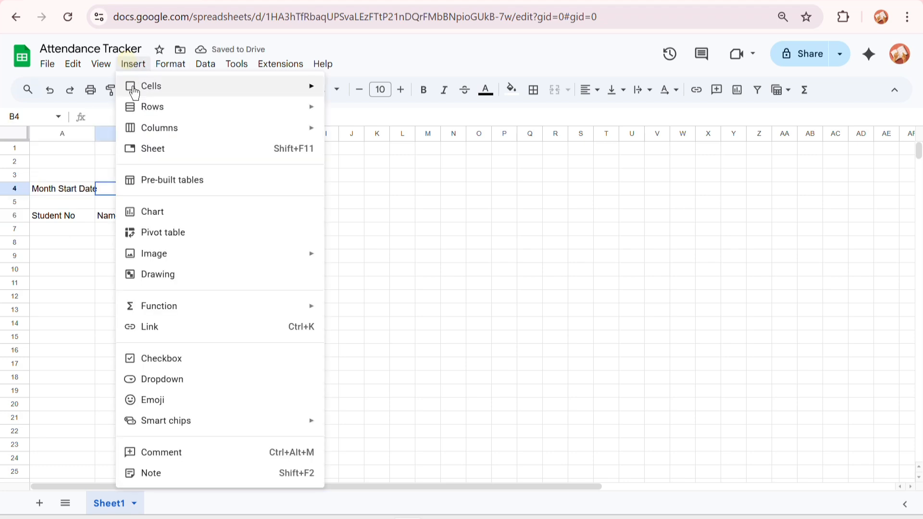
click(170, 377)
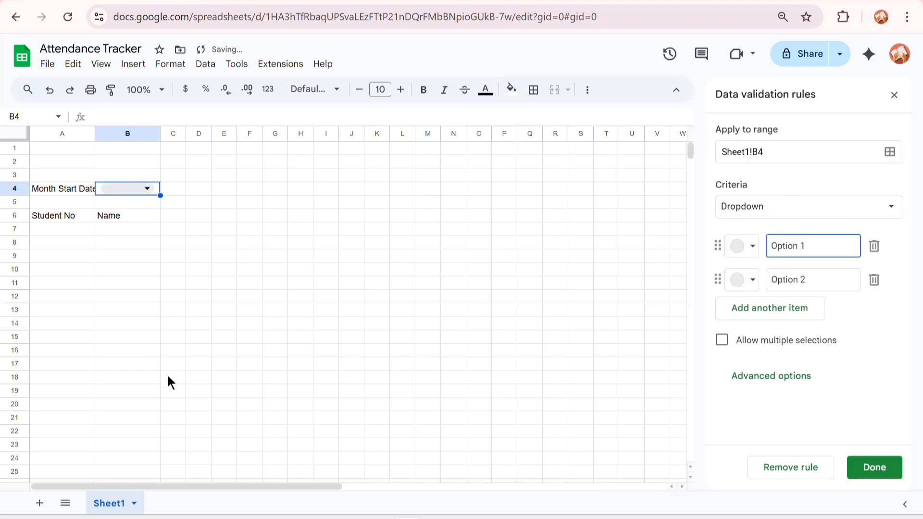
click(756, 211)
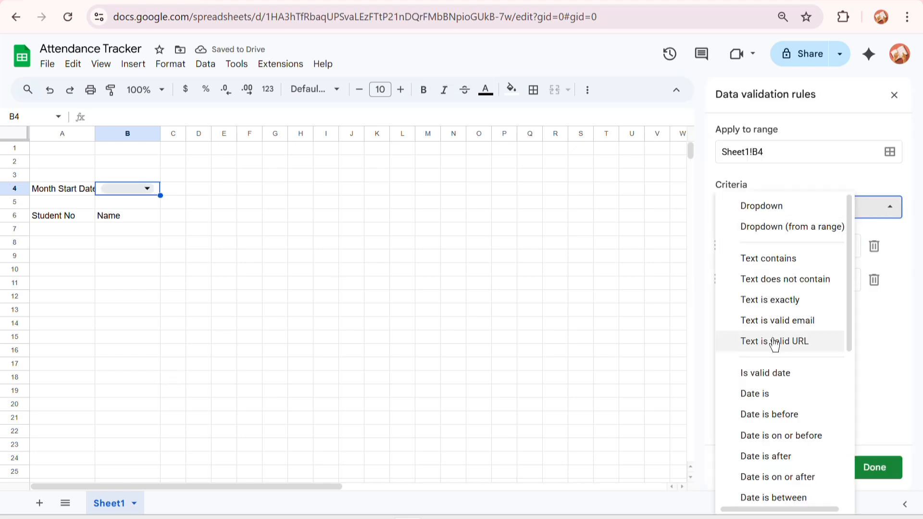
click(767, 373)
click(876, 467)
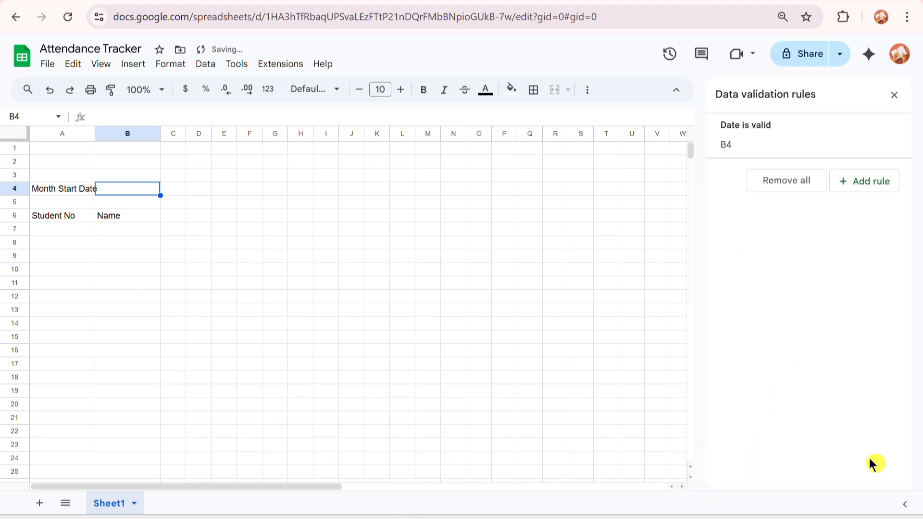
Step: Set the month start date in B4 to 1/1/2026 using the date picker
double_click(112, 188)
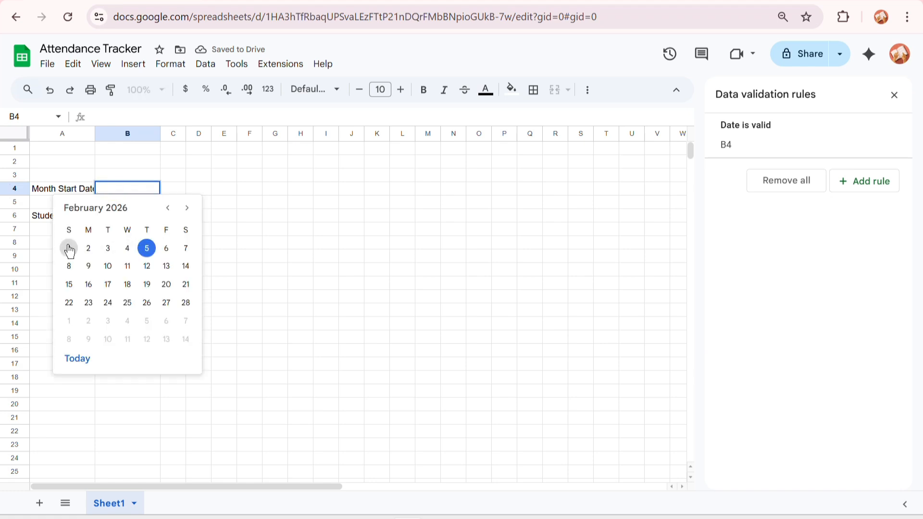
click(168, 208)
click(148, 249)
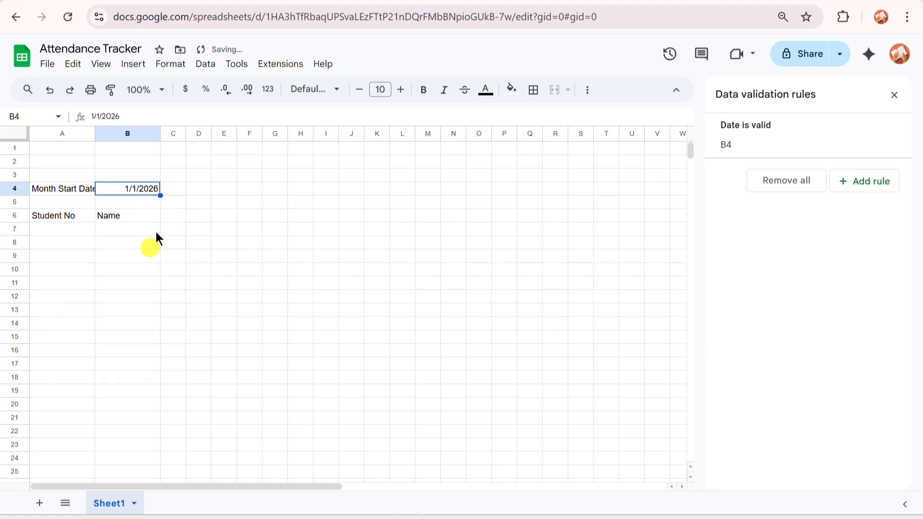
Step: Enter the formula =B4 in C6 to link the first date header to the month start date
click(174, 217)
text(=)
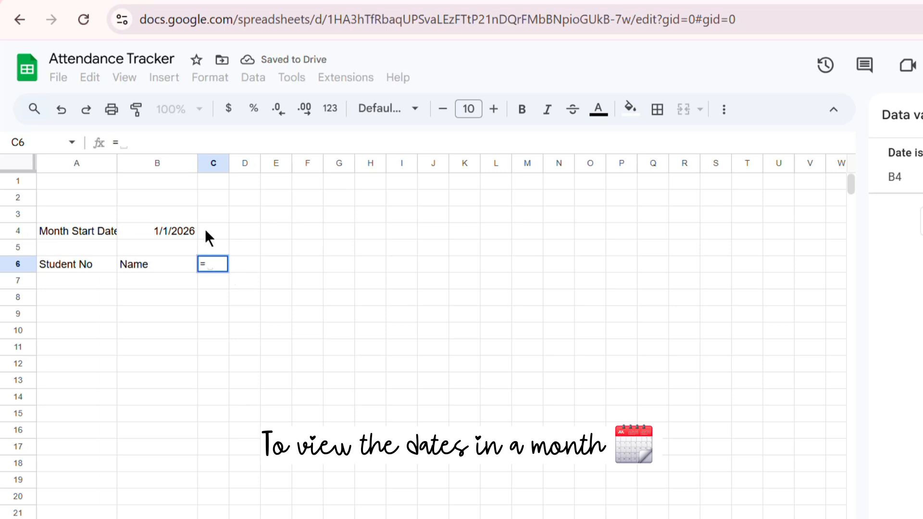
click(178, 230)
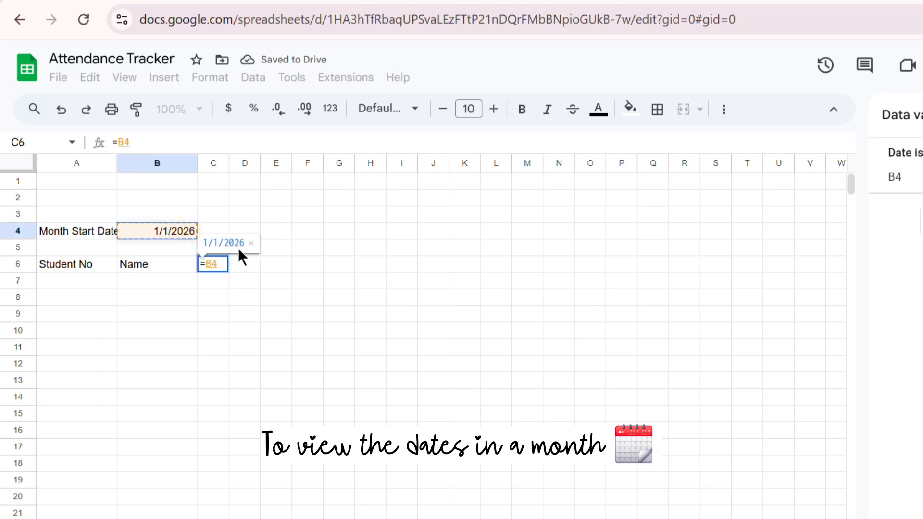
key(Return)
Step: Enter the formula =C6+1 in D6 for the second date header
click(243, 265)
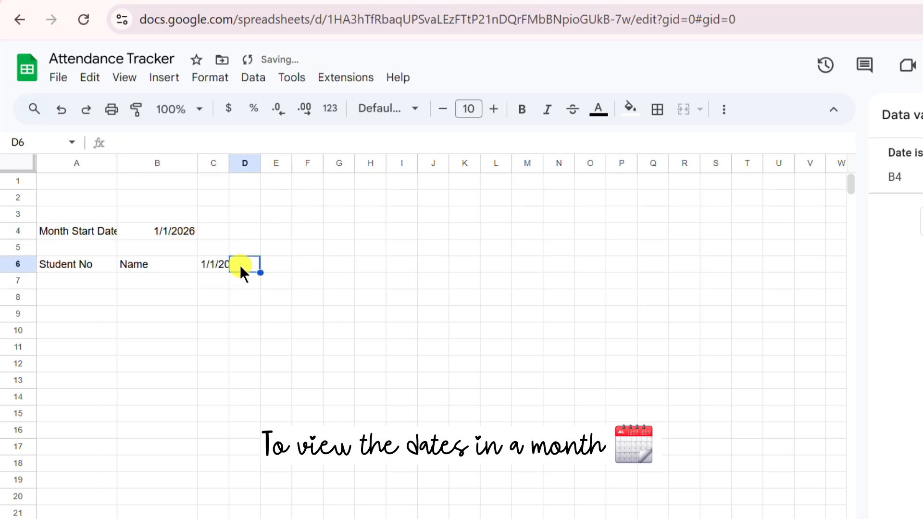
text(=)
click(212, 263)
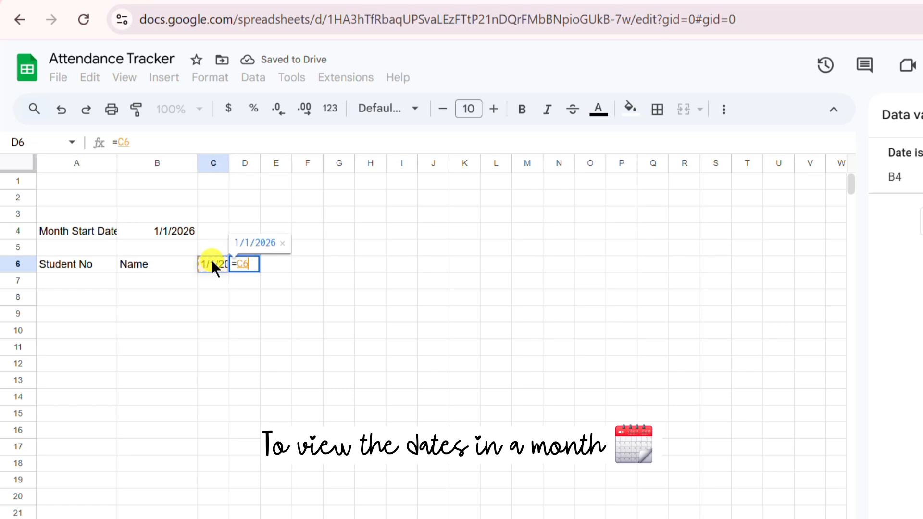
text(+1)
key(Return)
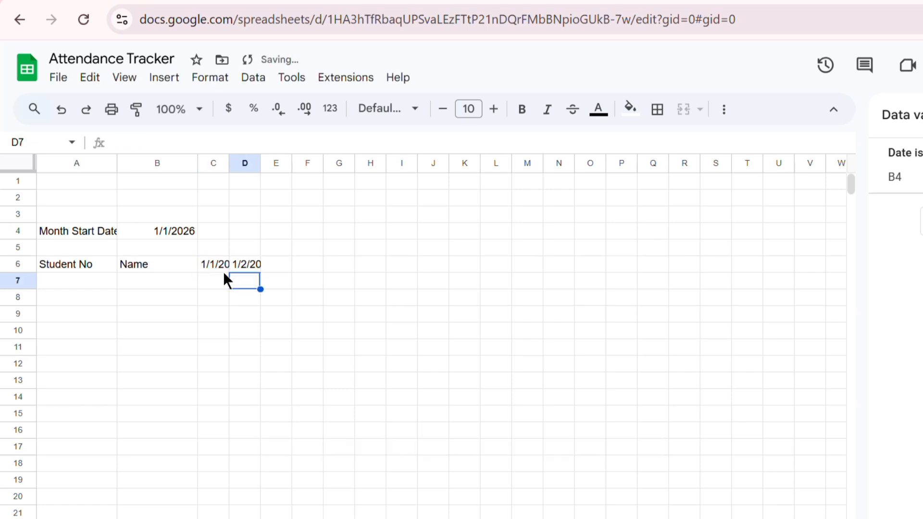
Step: Fill the D6 formula across row 6 through AH6 and clear the extra date in AH6
click(243, 264)
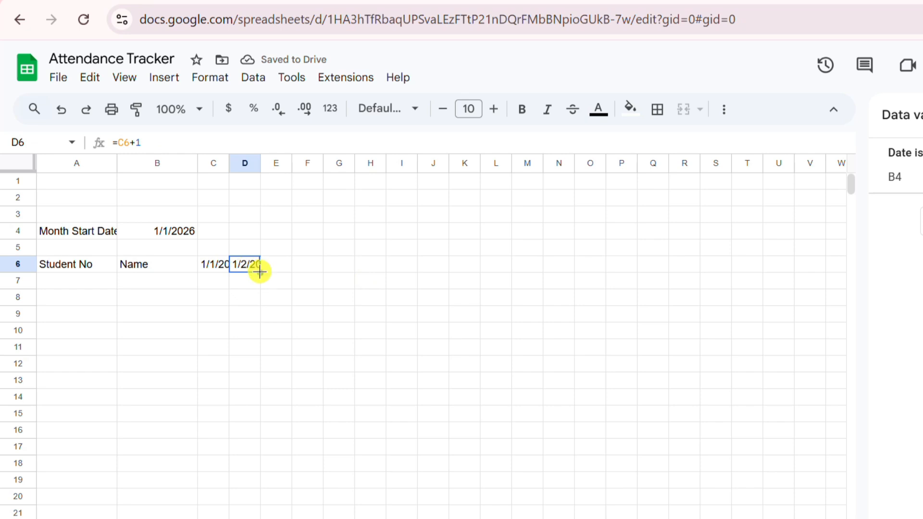
drag(260, 273, 415, 279)
drag(355, 273, 355, 273)
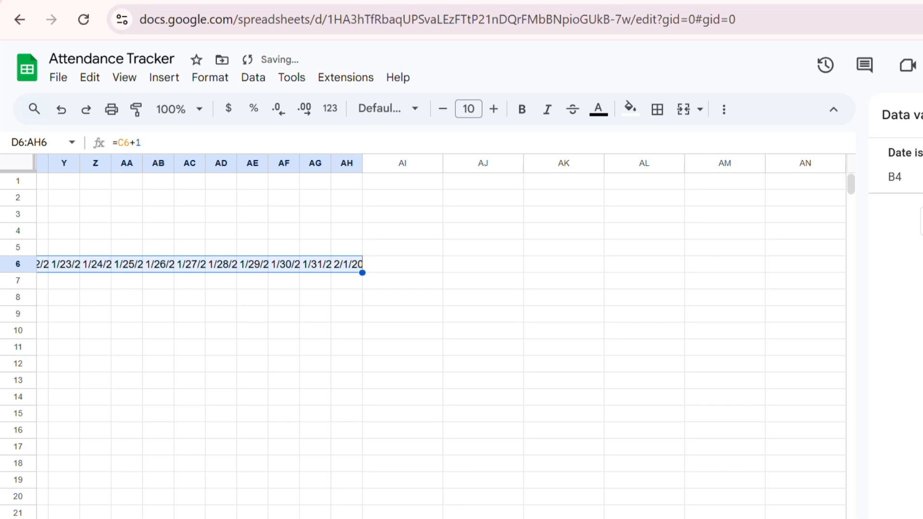
click(340, 267)
key(Delete)
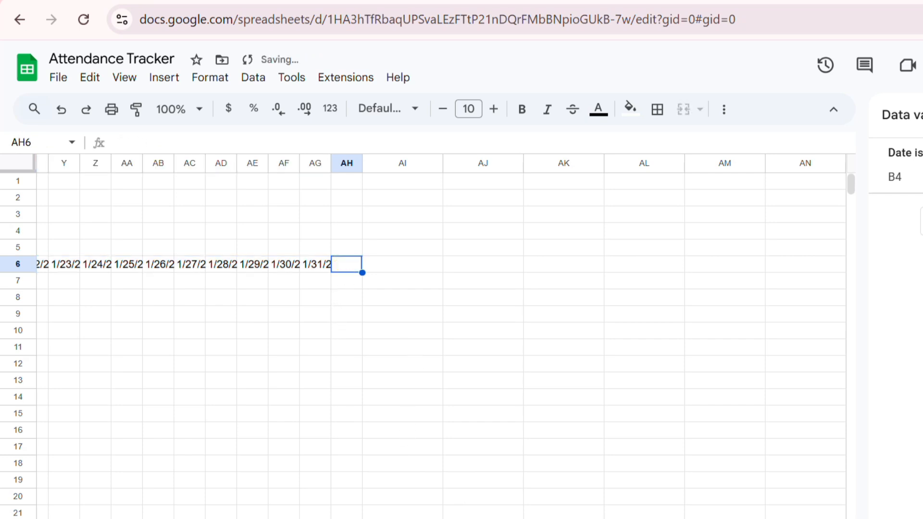
Step: Customize the spreadsheet theme by setting Accent 1 to #DE802B, copied from the green and orange vintage palette on Color Hunt
scroll(442, 337, left, 10)
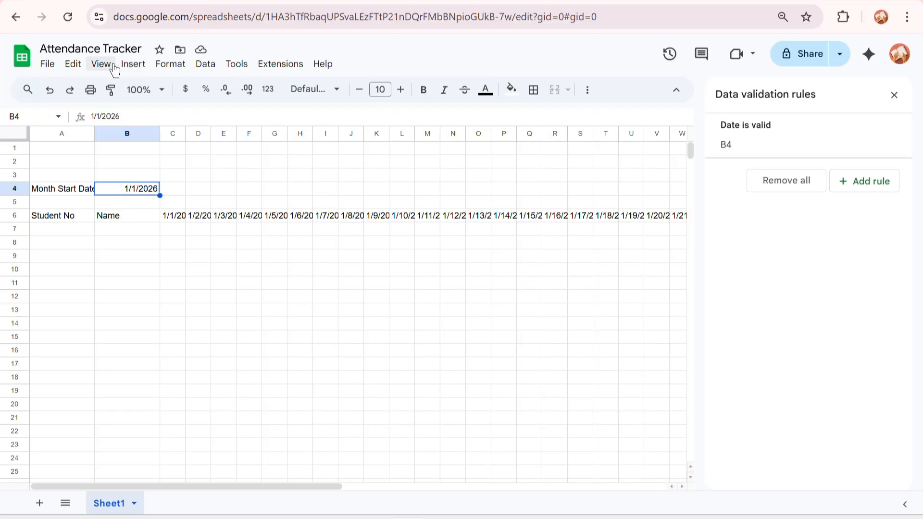
click(210, 77)
click(219, 114)
click(856, 136)
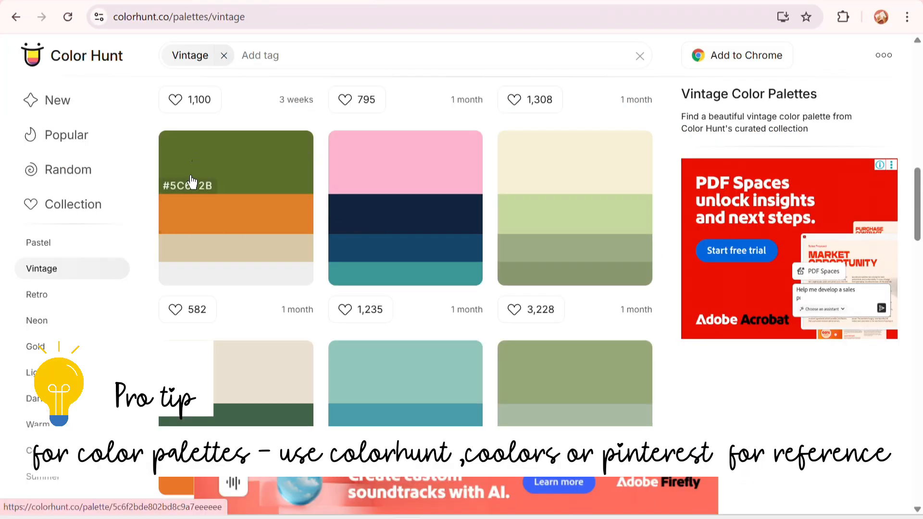
click(182, 221)
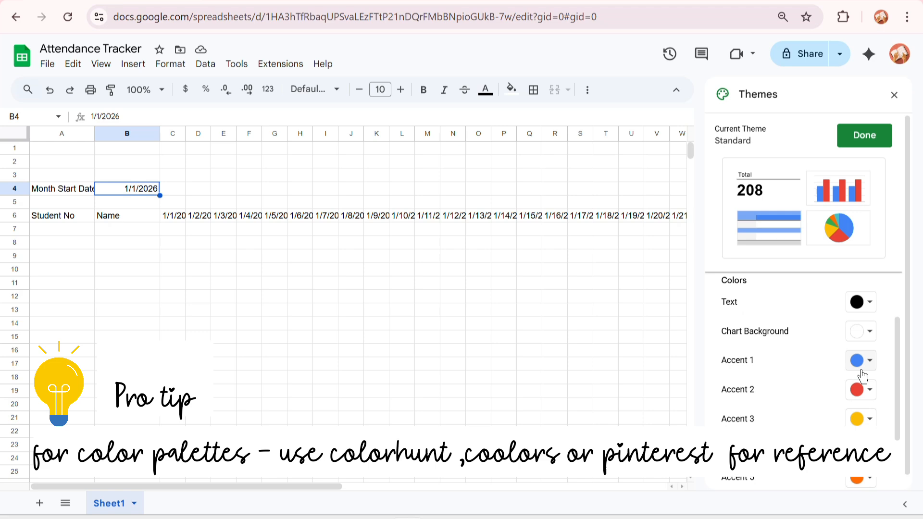
click(862, 369)
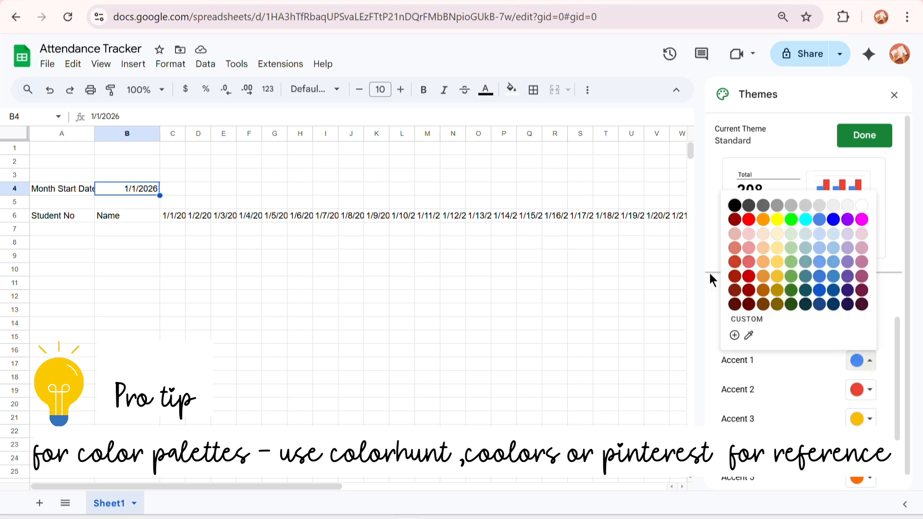
click(735, 336)
text(#DE802B)
click(528, 371)
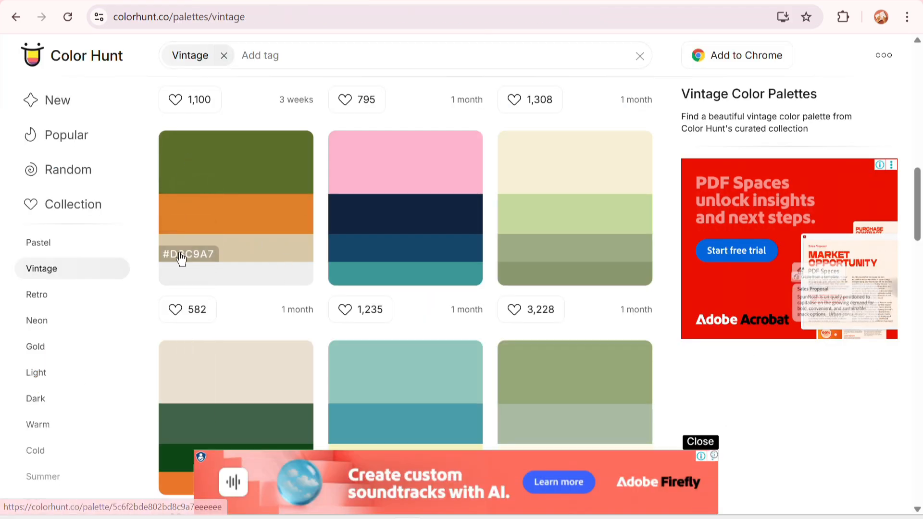
Step: Set the theme's Accent 2 to the custom color #D8C9A7 from the same Color Hunt palette
click(870, 393)
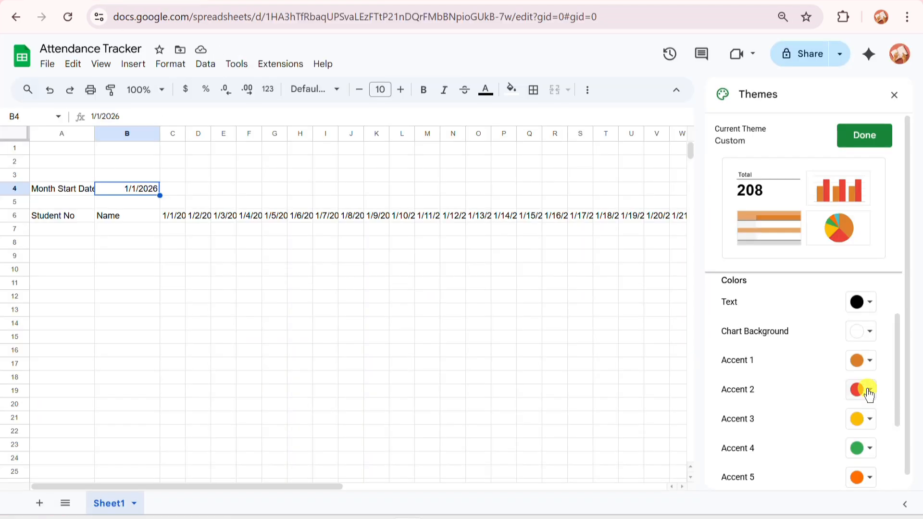
click(748, 367)
text(#D8C9A7)
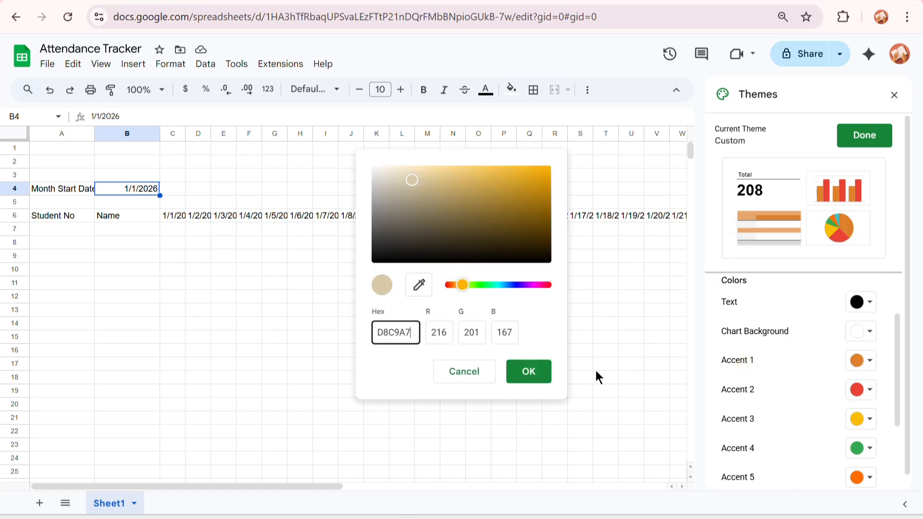
click(547, 370)
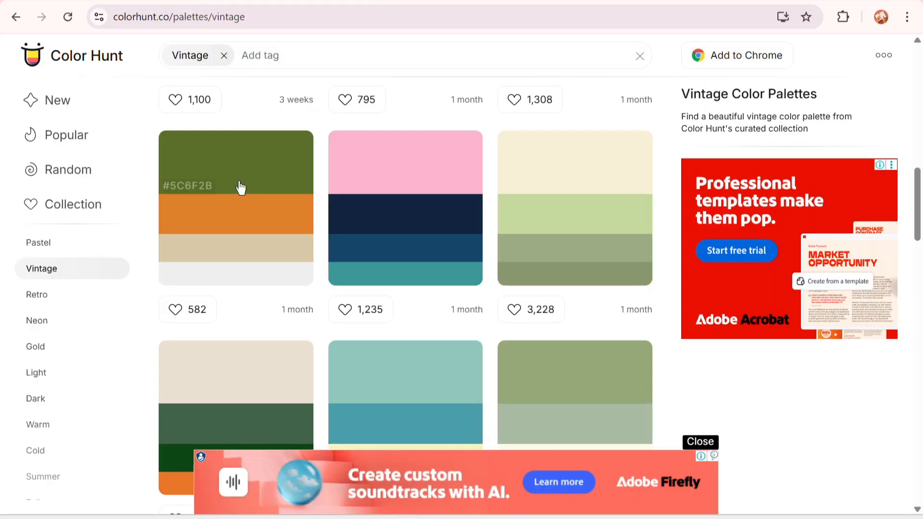
Step: Copy the green #5C6F2B from the Color Hunt palette and apply it as the theme's Accent 3 color
click(187, 186)
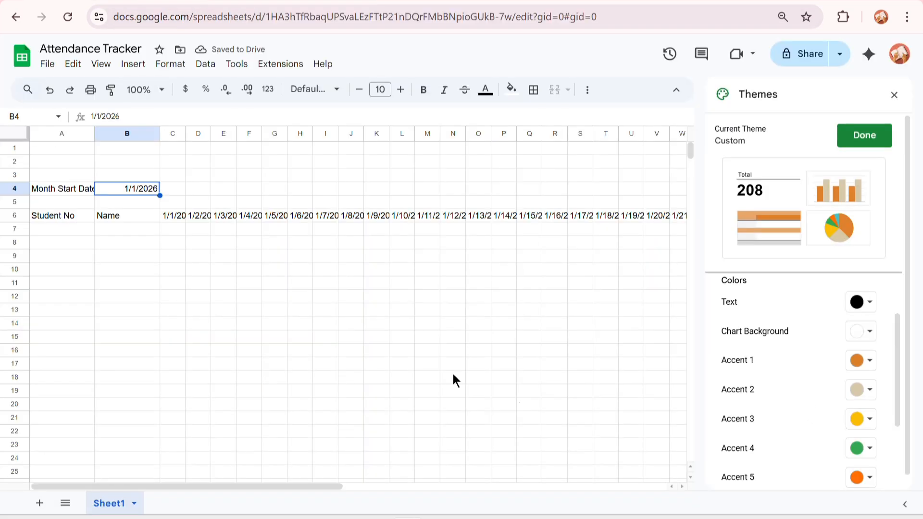
click(866, 419)
click(763, 393)
text(5C6F2B)
click(527, 371)
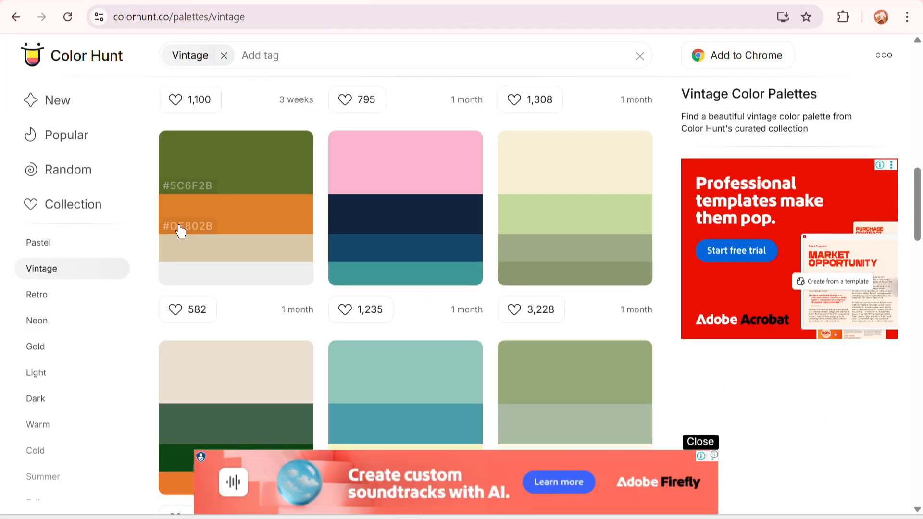
Step: Copy the light gray #EEEEEE from the Color Hunt palette and apply it as the theme's Accent 4 color
click(181, 274)
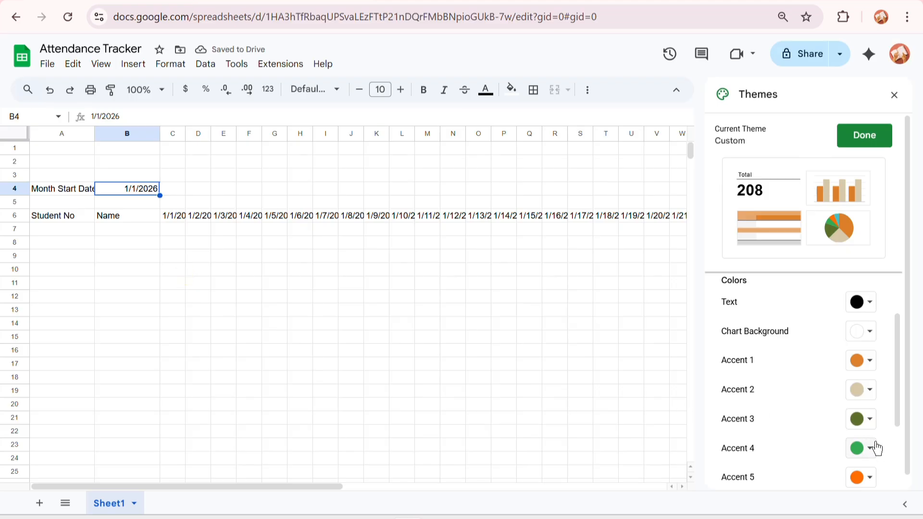
click(867, 448)
click(777, 423)
text(EEEEEE)
click(539, 372)
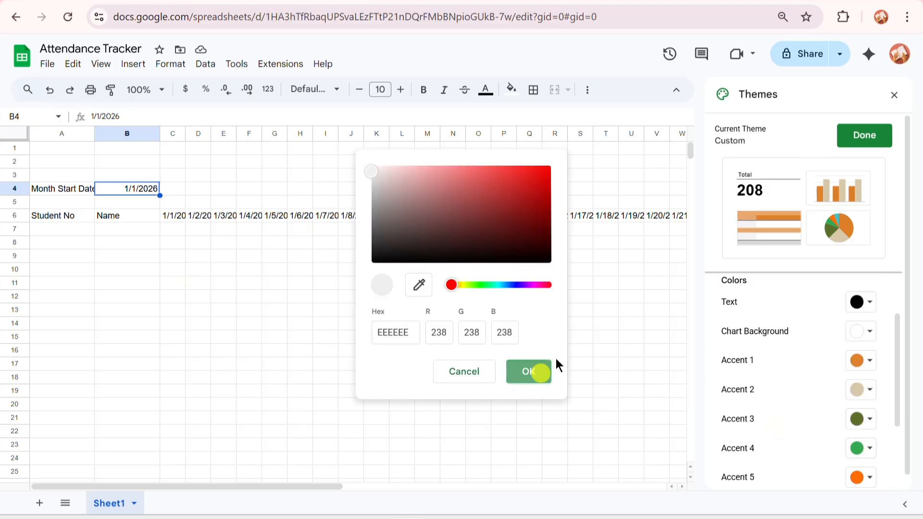
Step: Set the theme's Accent 5 to the custom orange and Accent 6 to the custom beige
scroll(818, 409, down, 2)
click(865, 406)
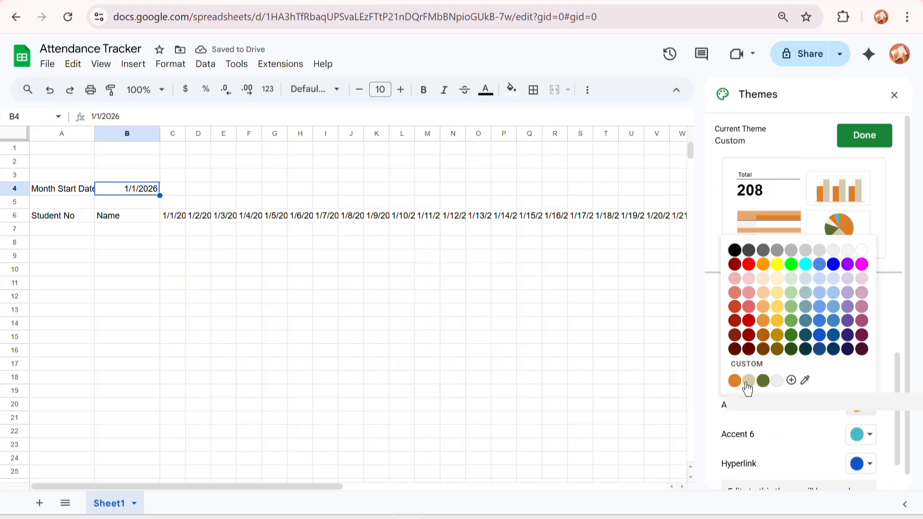
click(730, 382)
click(528, 371)
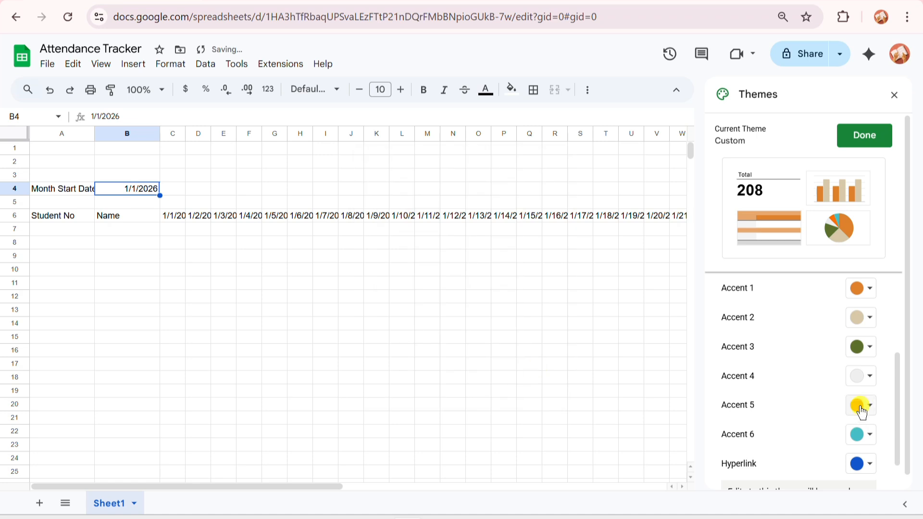
click(861, 405)
click(735, 380)
click(864, 435)
click(748, 410)
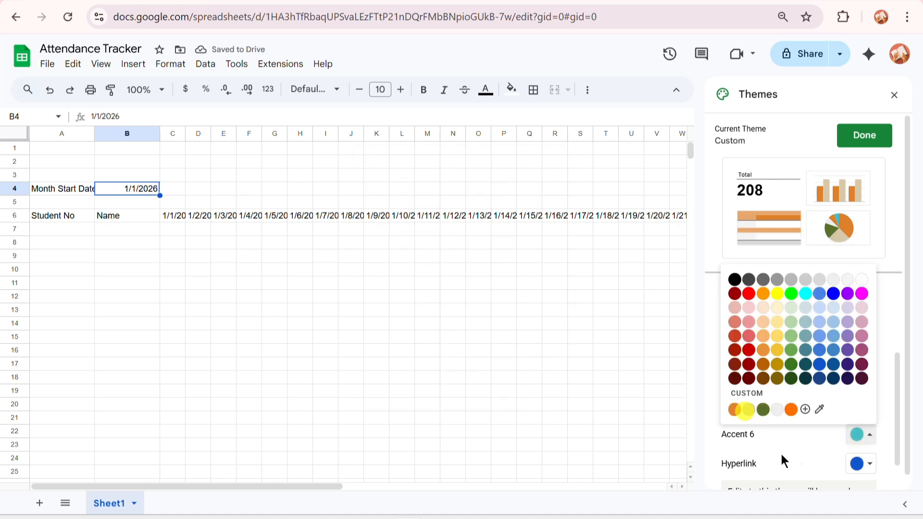
Step: Finish customizing the theme colors and close the theme settings
scroll(854, 451, down, 1)
scroll(838, 437, up, 4)
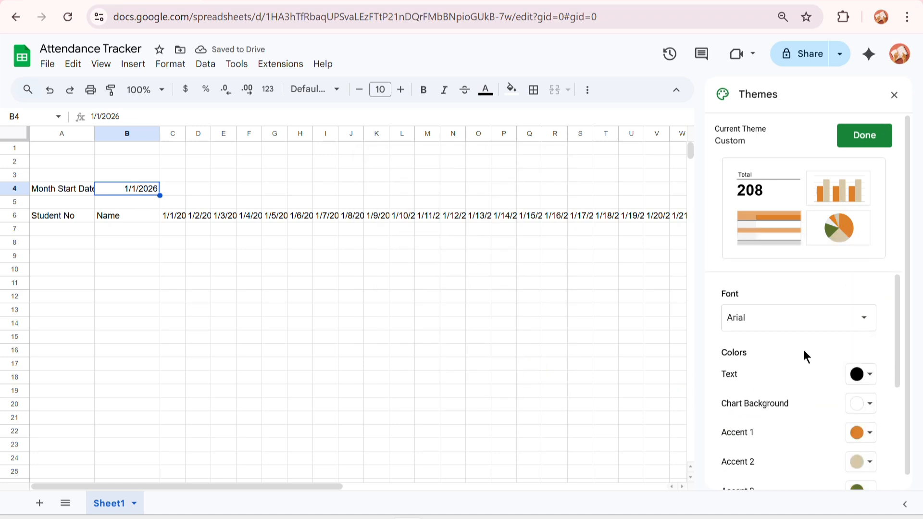
scroll(808, 366, down, 2)
click(864, 139)
scroll(824, 249, down, 6)
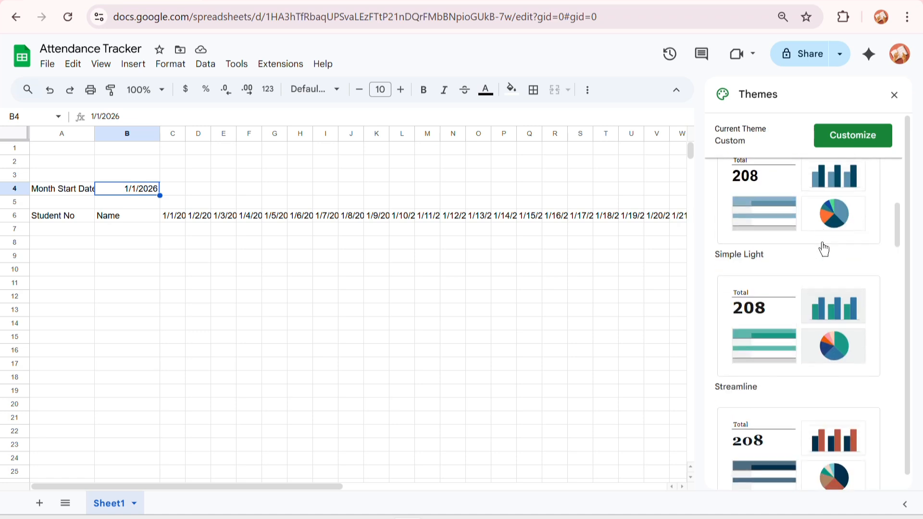
scroll(827, 246, down, 2)
click(894, 95)
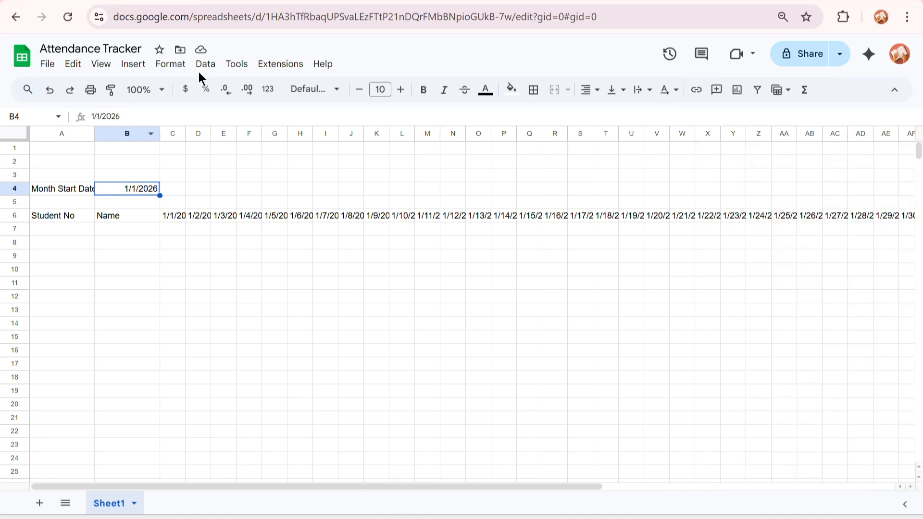
Step: Apply the custom date format 5-Aug-30 to the month start date in B4
click(170, 64)
click(195, 117)
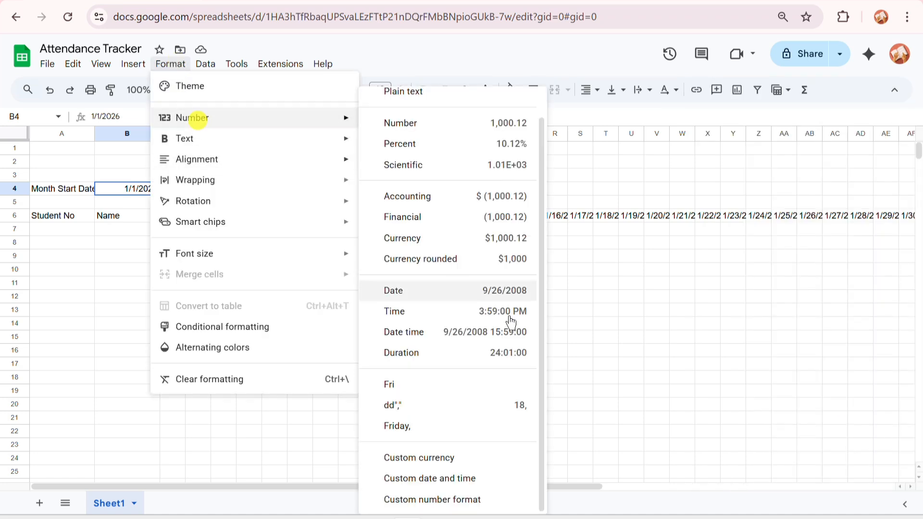
click(489, 480)
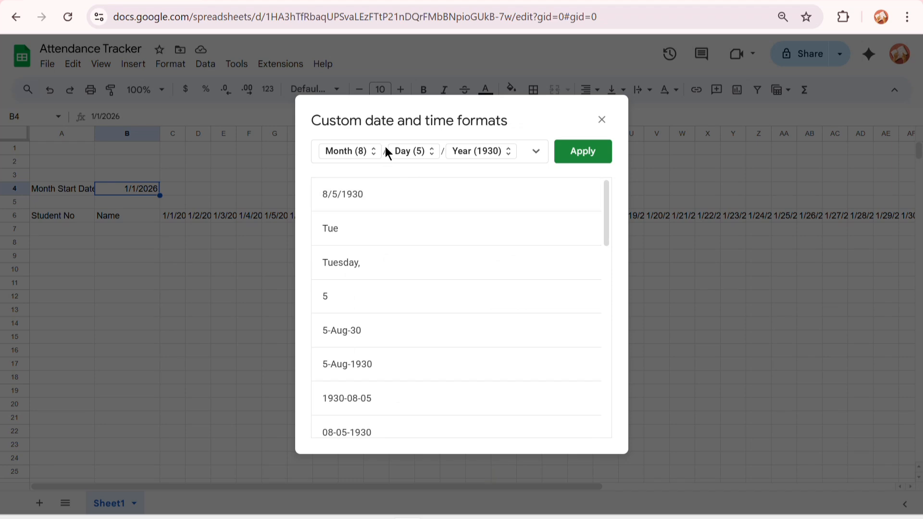
click(344, 329)
click(584, 151)
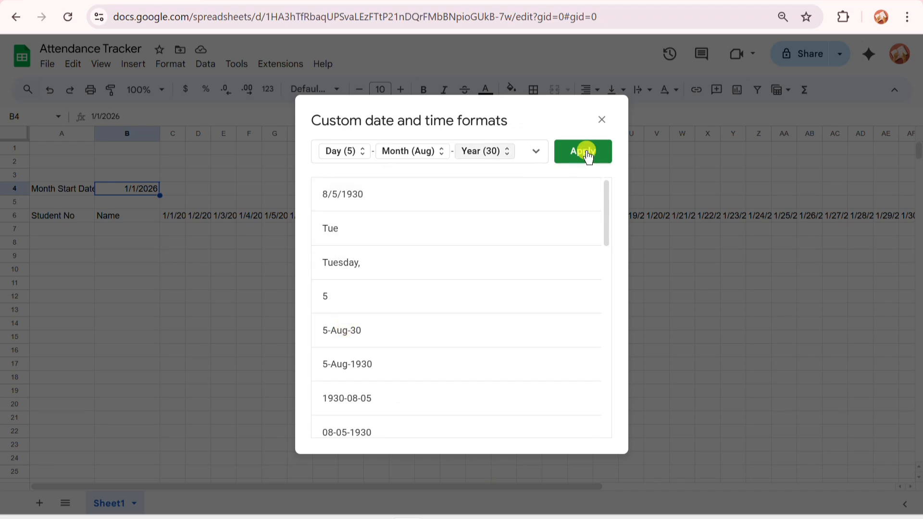
Step: Format the date headers in C6:AG6 with a custom date format showing only the abbreviated weekday (Tue)
click(176, 215)
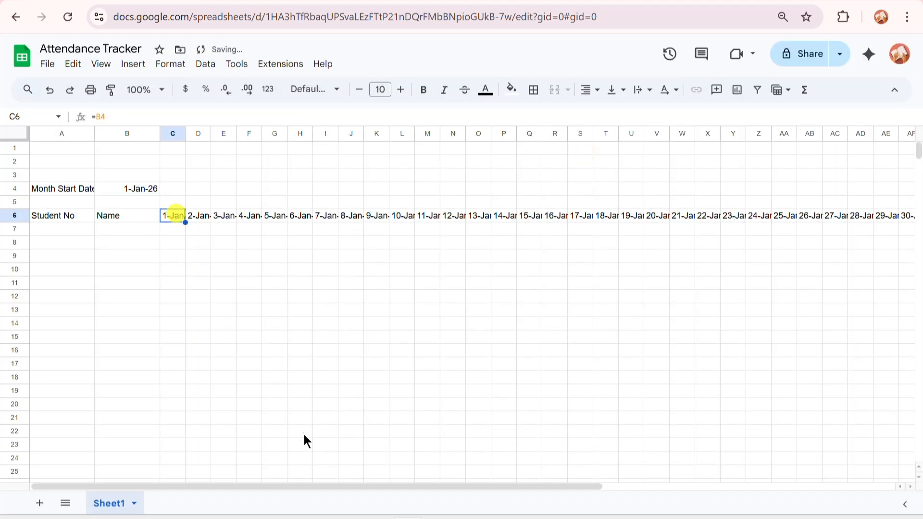
drag(365, 487, 676, 487)
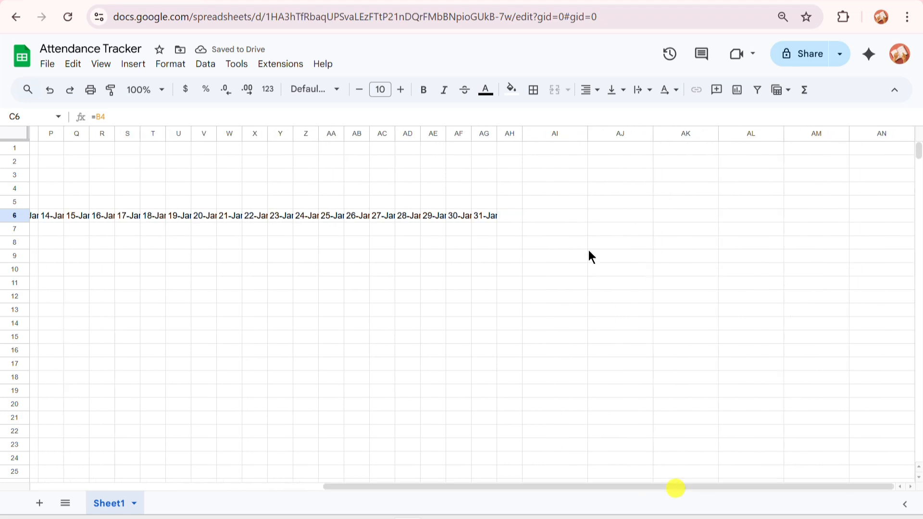
shift+click(489, 218)
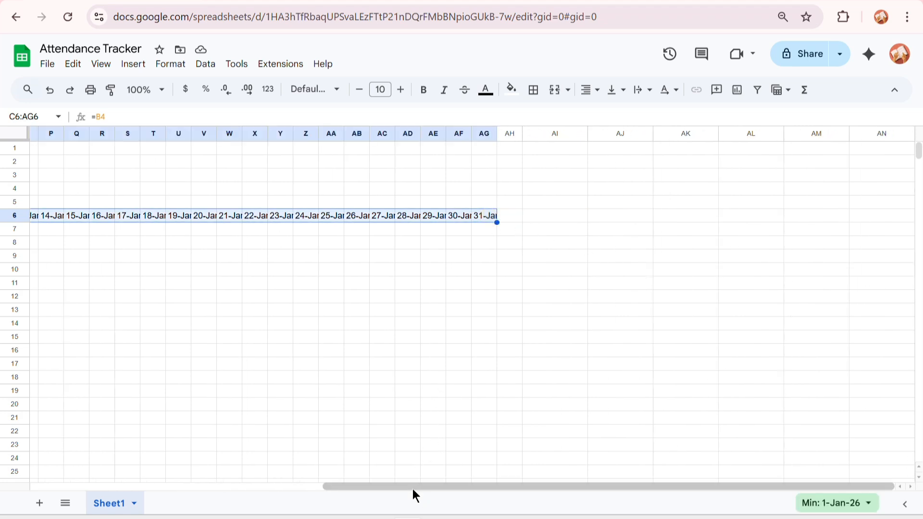
drag(413, 486, 114, 485)
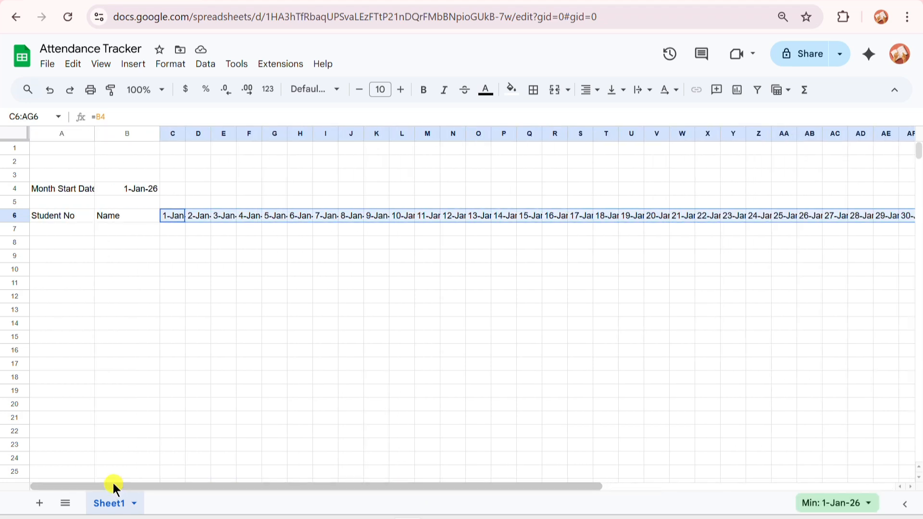
click(171, 64)
mouse_move(166, 118)
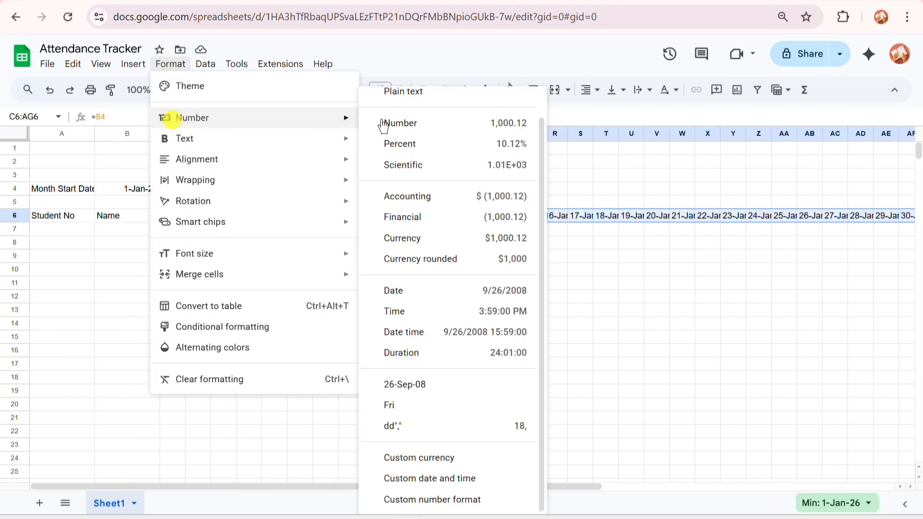
click(432, 479)
key(BackSpace)
key(BackSpace)
key(BackSpace)
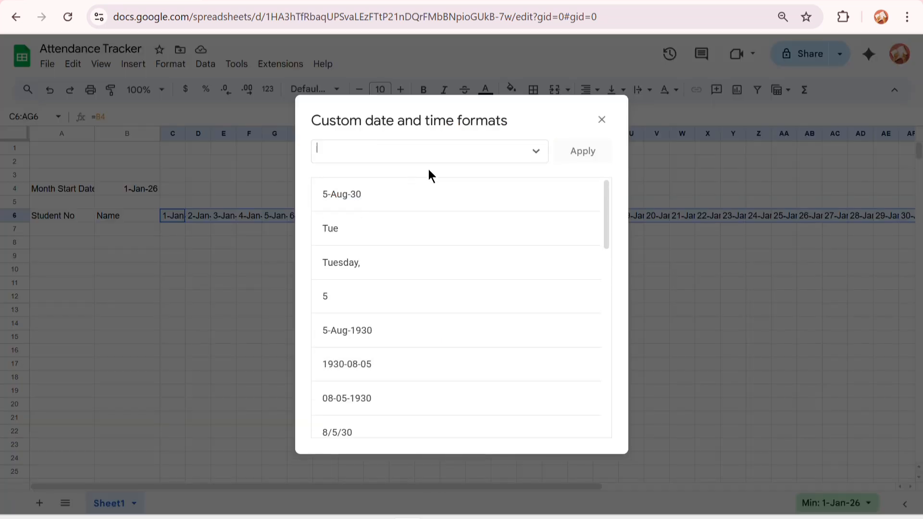
click(539, 155)
click(561, 185)
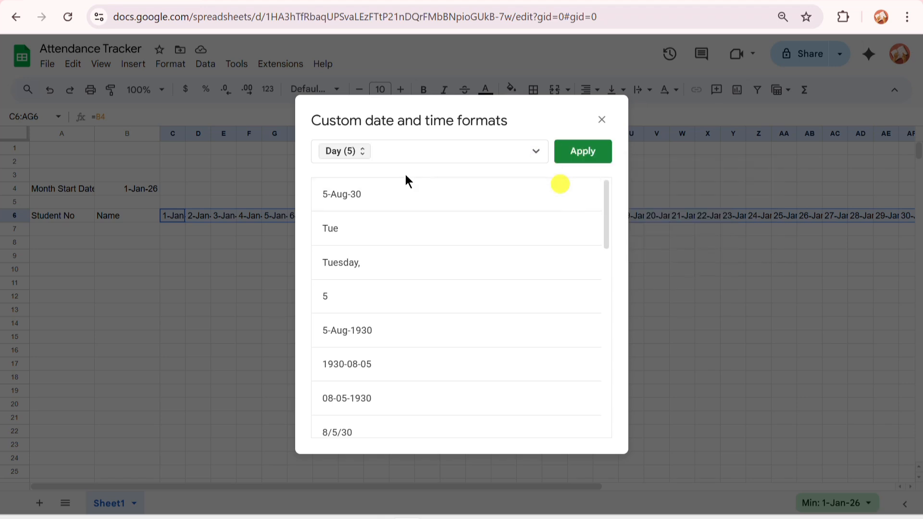
click(348, 153)
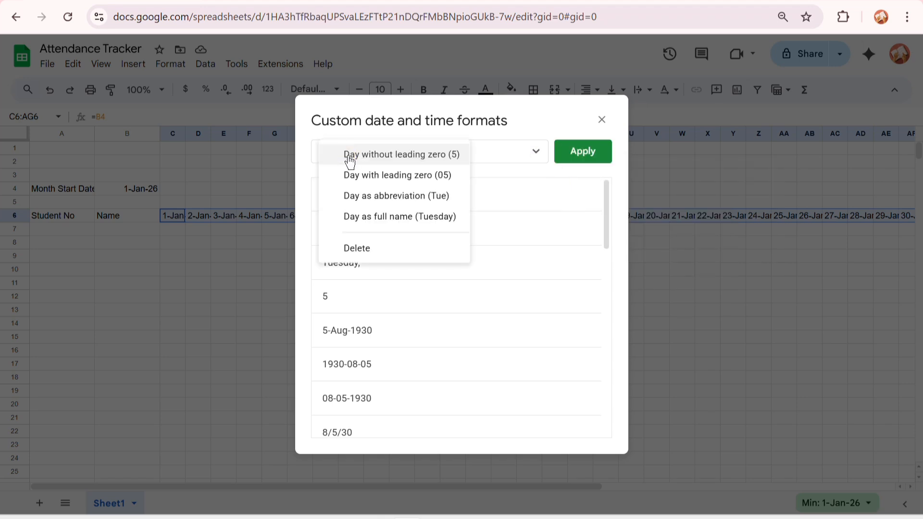
click(356, 196)
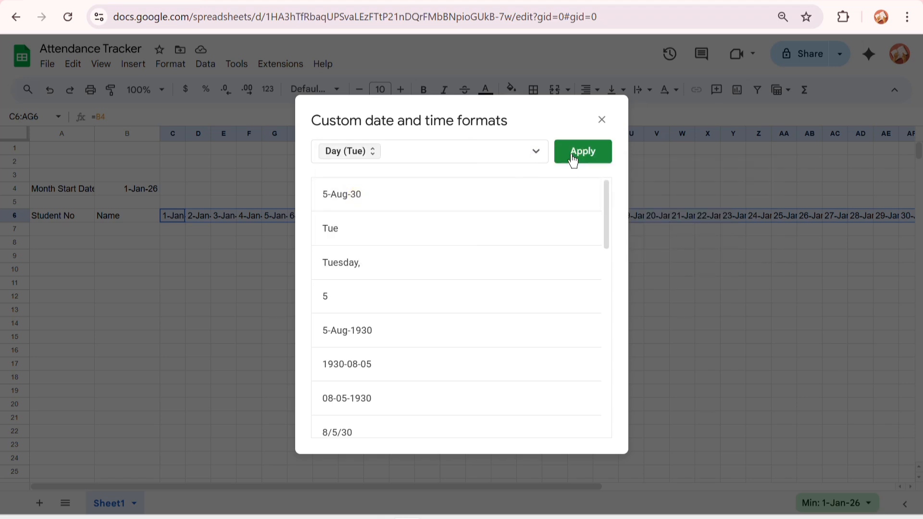
click(578, 159)
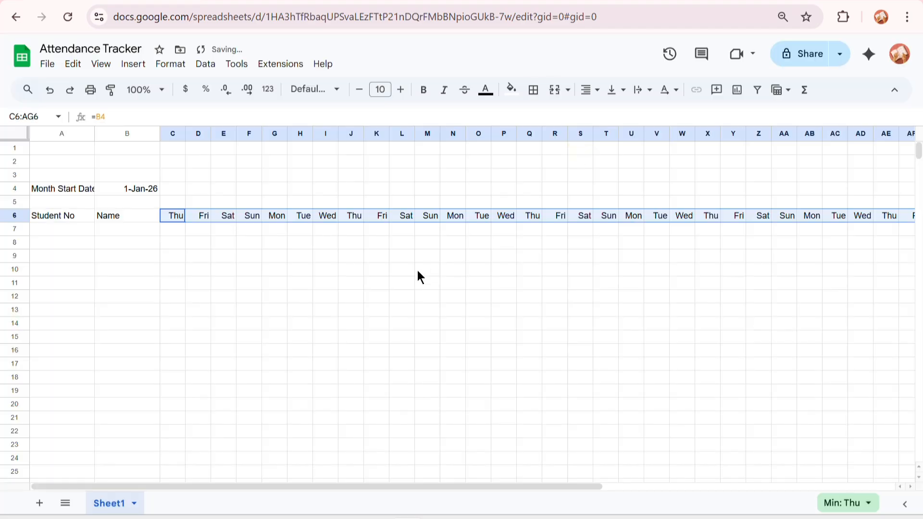
Step: Enter the formula =C6 in cell C7 to reference the first date
click(174, 231)
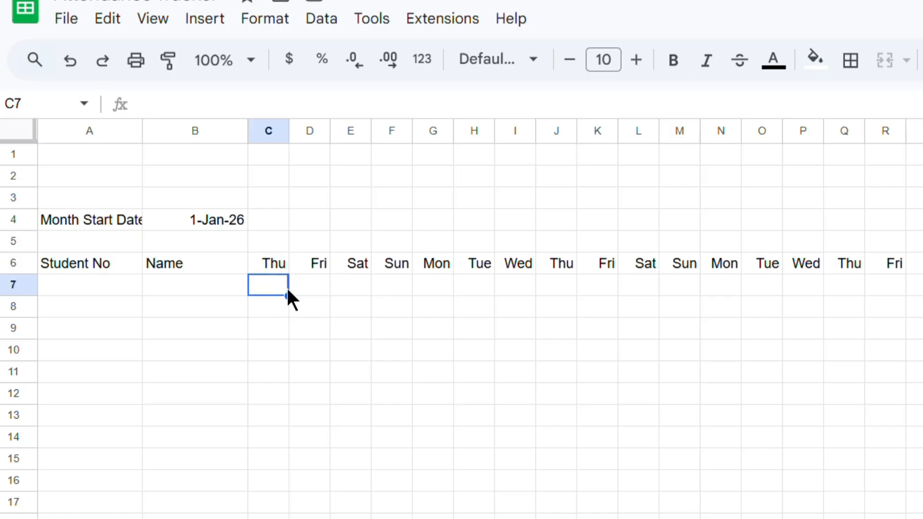
text(=)
click(272, 258)
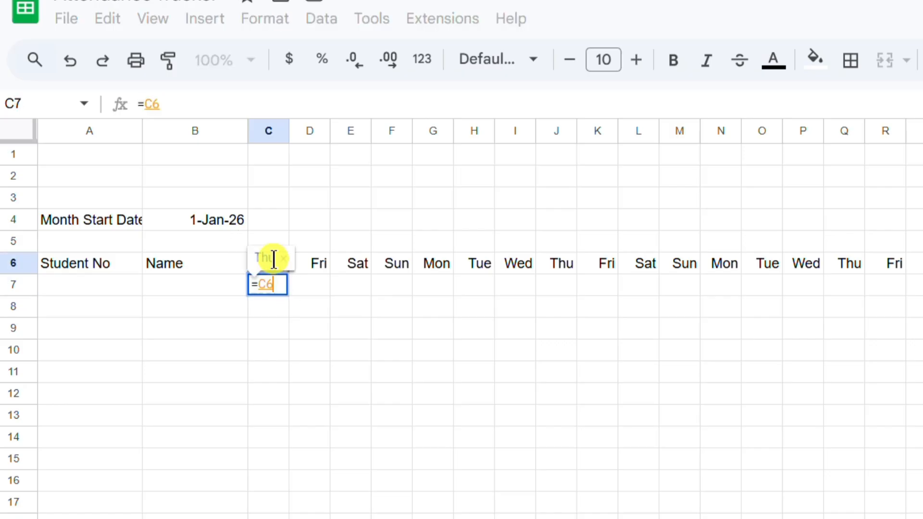
key(Return)
Step: Enter =C7+1 in D7 and fill the date formulas across row 7 through AG7
click(297, 289)
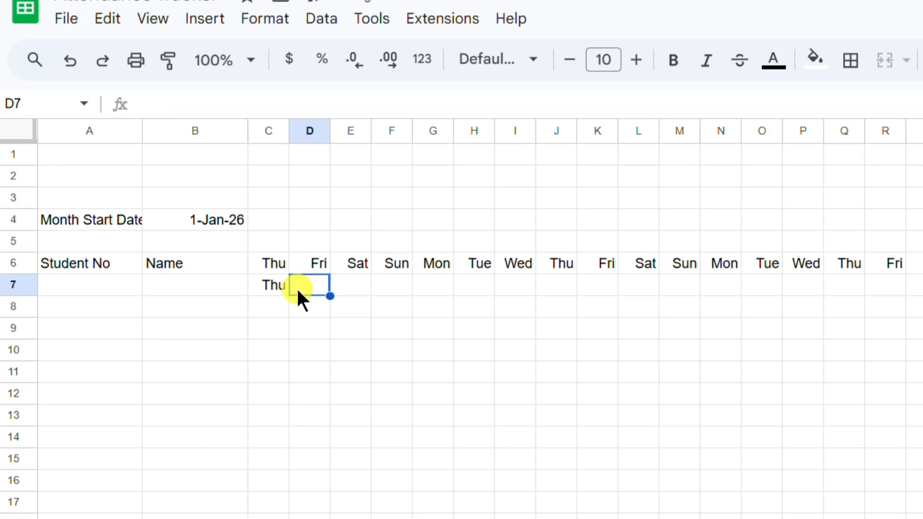
text(=)
click(265, 284)
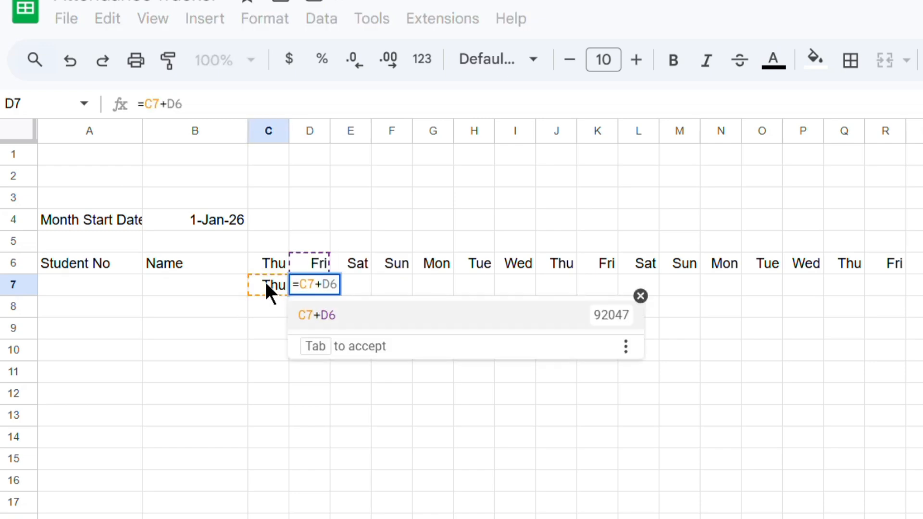
text(+1)
key(Return)
drag(212, 236, 823, 236)
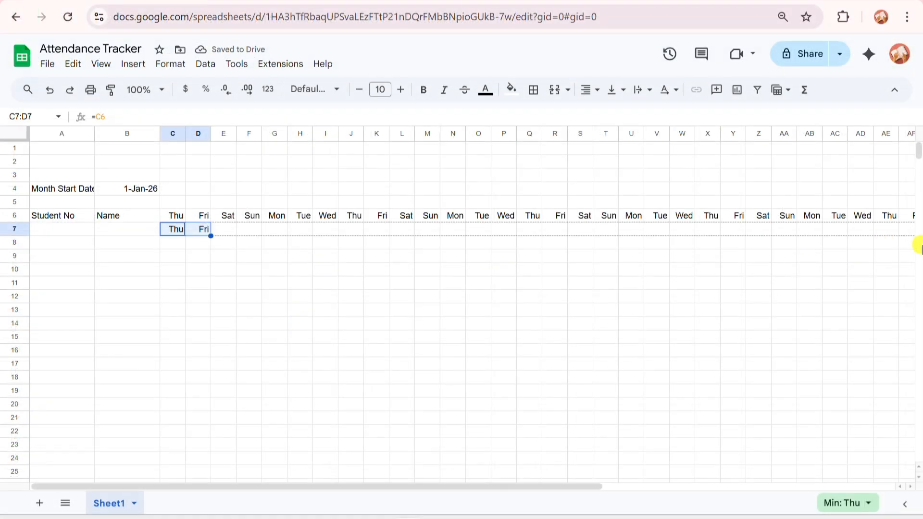
drag(601, 487, 330, 489)
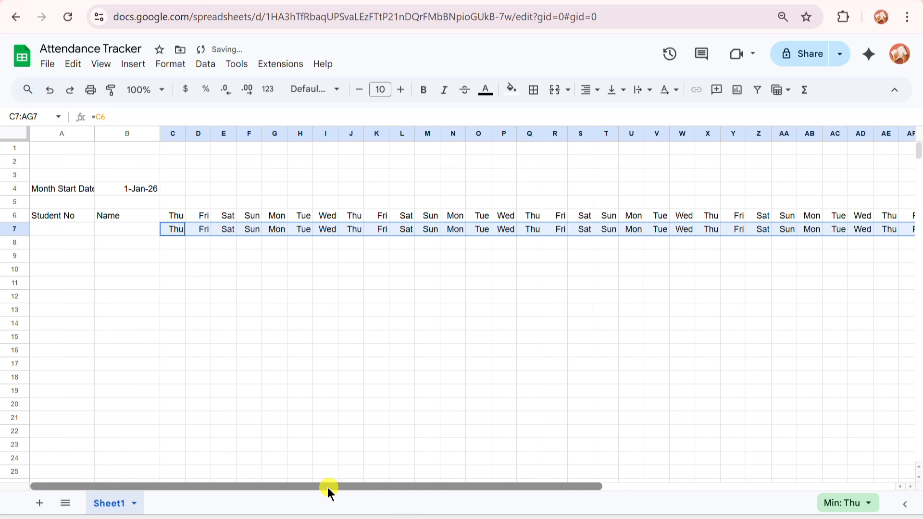
Step: Apply the custom number format d to C7:AG7 to show only the day numbers
click(166, 67)
mouse_move(167, 118)
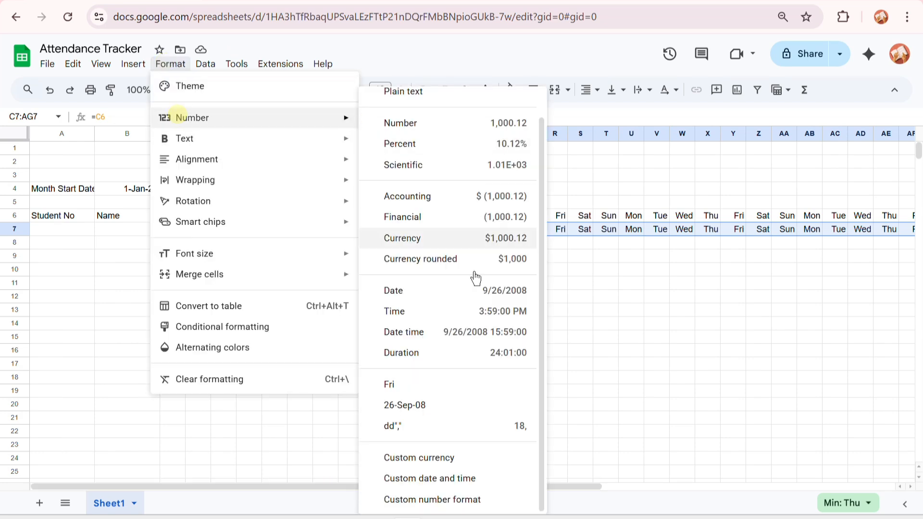
click(469, 500)
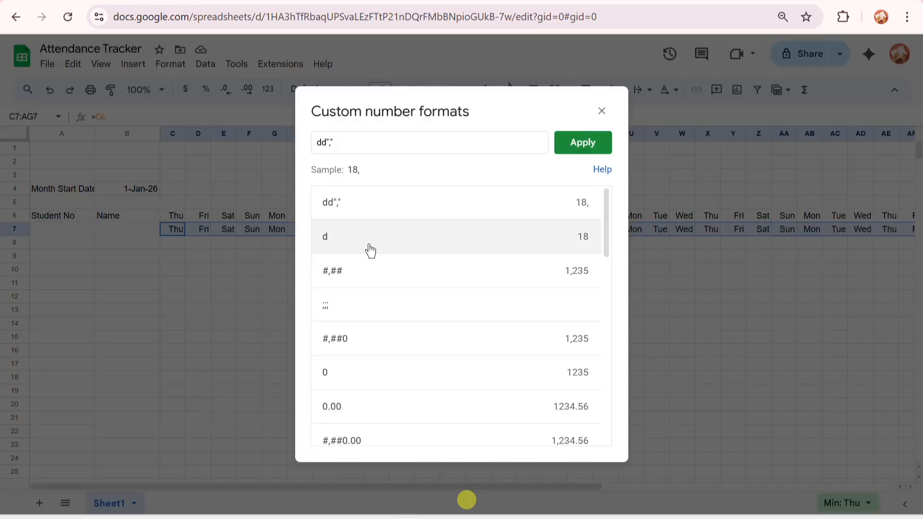
click(362, 250)
click(584, 144)
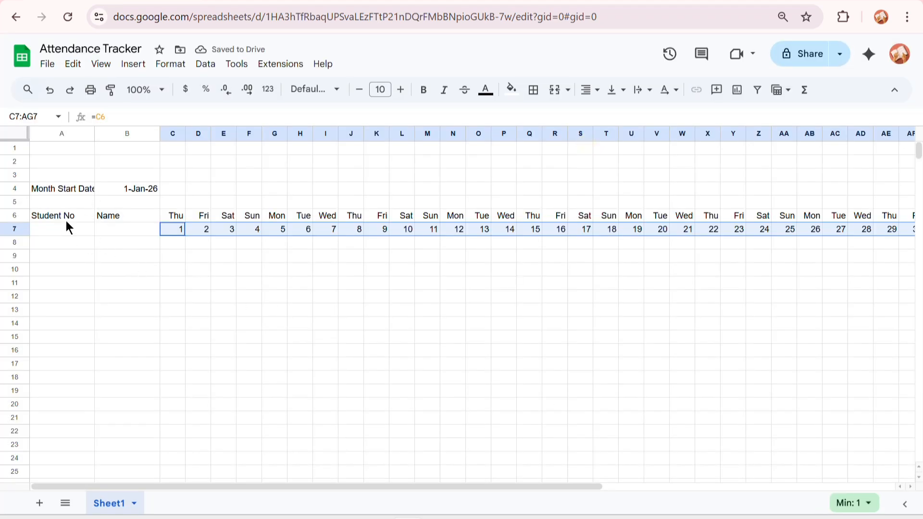
Step: Merge A6:A7 for the Student No header and B6:B7 for the Name header
drag(67, 219, 119, 232)
click(554, 90)
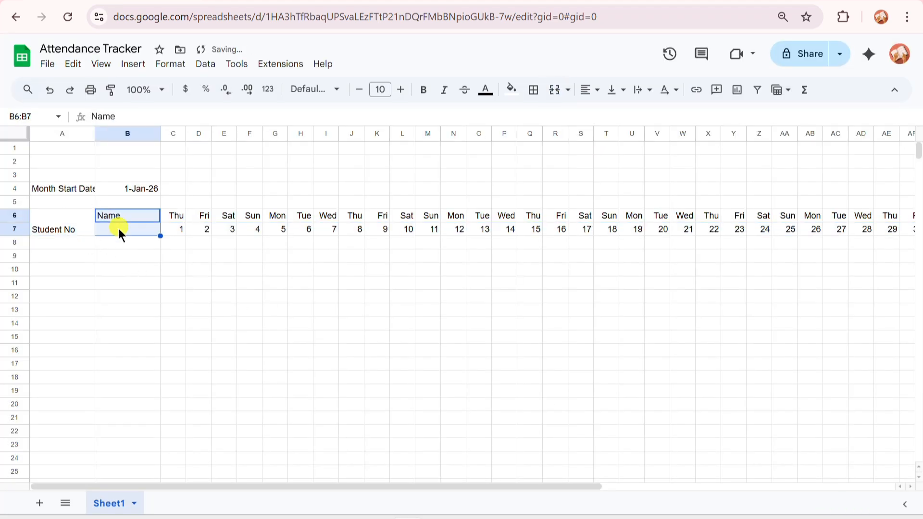
click(555, 90)
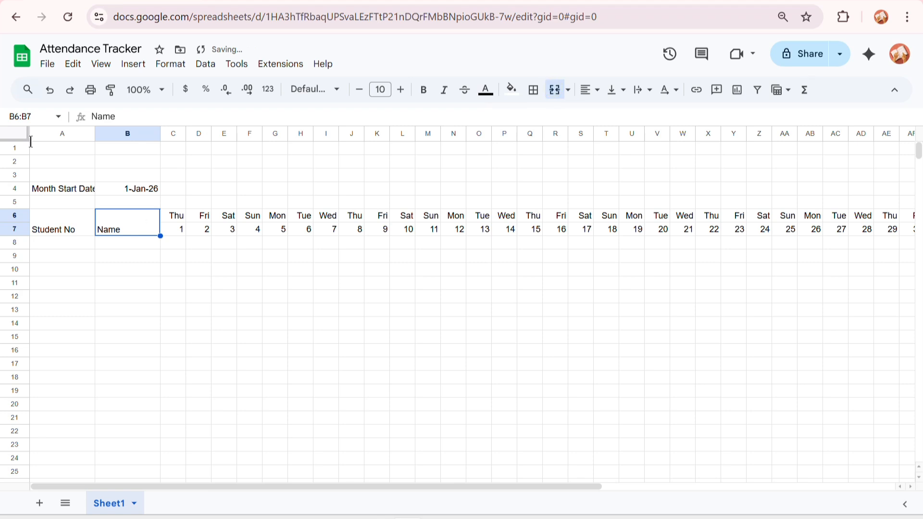
Step: Center all cells in the sheet both horizontally and vertically
click(14, 133)
click(590, 90)
click(607, 114)
click(618, 91)
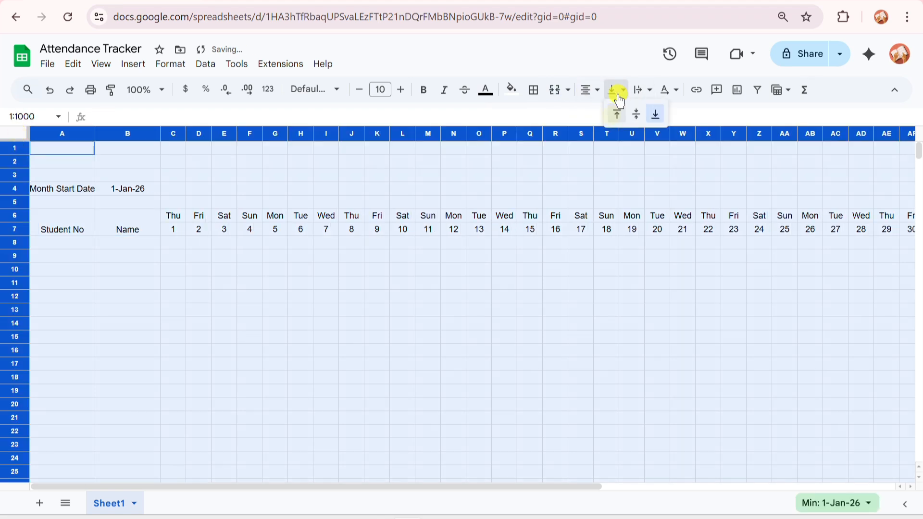
click(636, 114)
click(144, 302)
Step: Give the Month Start Date label in A4 an orange fill and white text, and fit column A to its contents
click(74, 190)
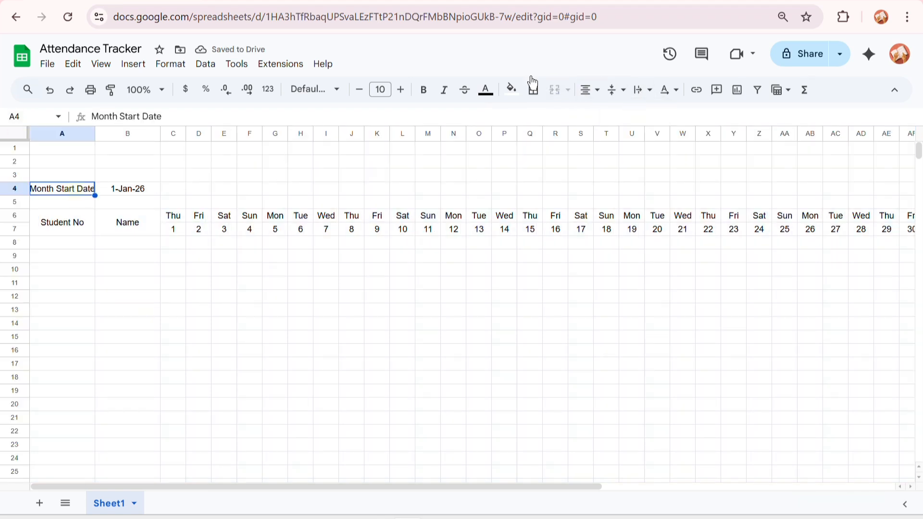
click(512, 89)
click(514, 306)
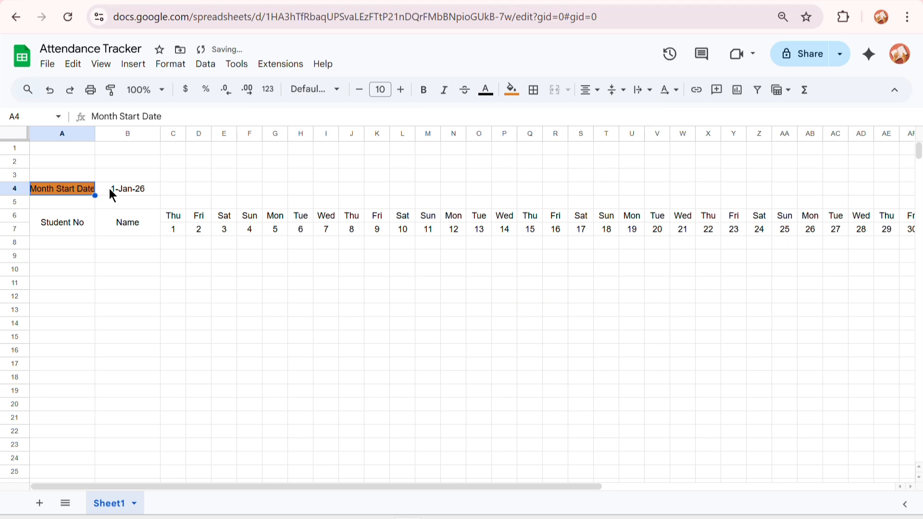
double_click(95, 133)
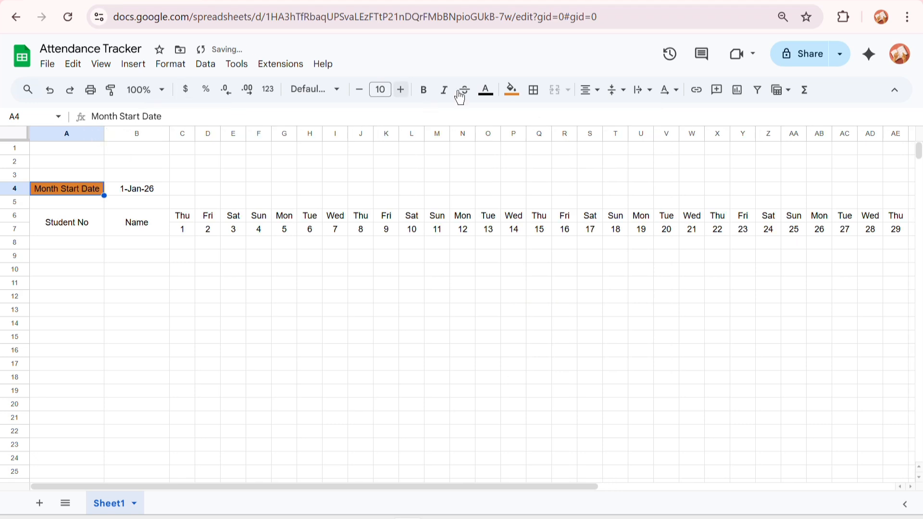
click(486, 90)
click(611, 139)
Step: Add all borders to the month start date cells A4:B4 and to the header rows A6:AG7
drag(131, 187, 72, 188)
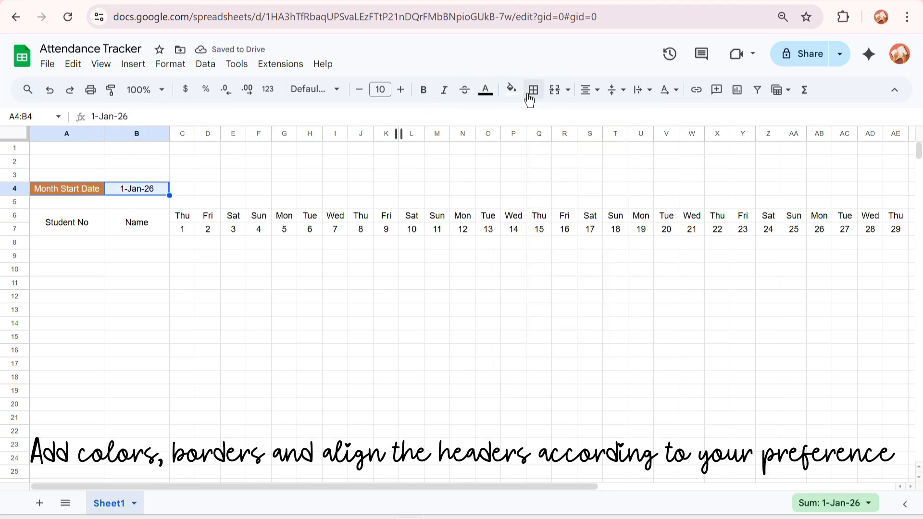
click(533, 91)
click(540, 117)
click(79, 223)
mouse_move(245, 487)
mouse_down()
mouse_move(497, 487)
mouse_move(231, 486)
mouse_up()
shift+click(556, 229)
click(532, 89)
click(540, 118)
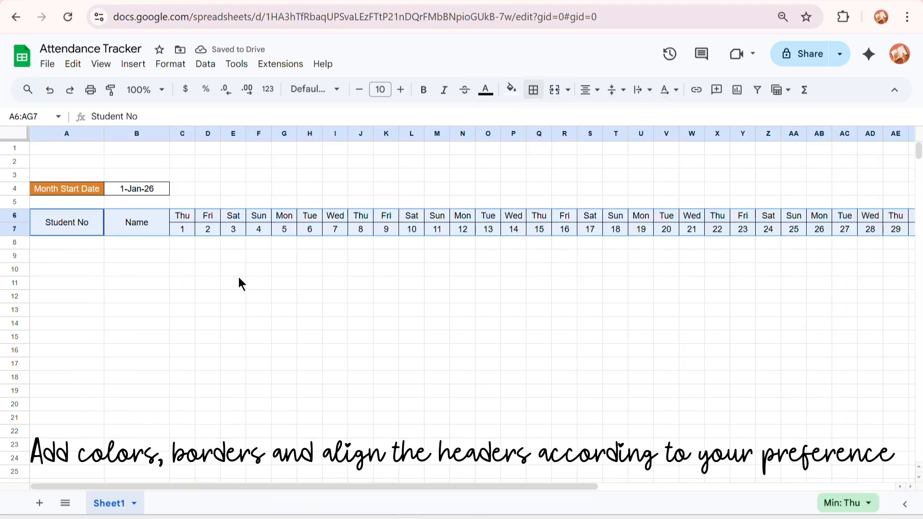
Step: Fill the Student No and Name headers in A6:B7 and the weekday headers in C6:AG6 with the light tan color
click(182, 215)
drag(67, 222, 145, 229)
click(511, 89)
click(526, 306)
click(182, 215)
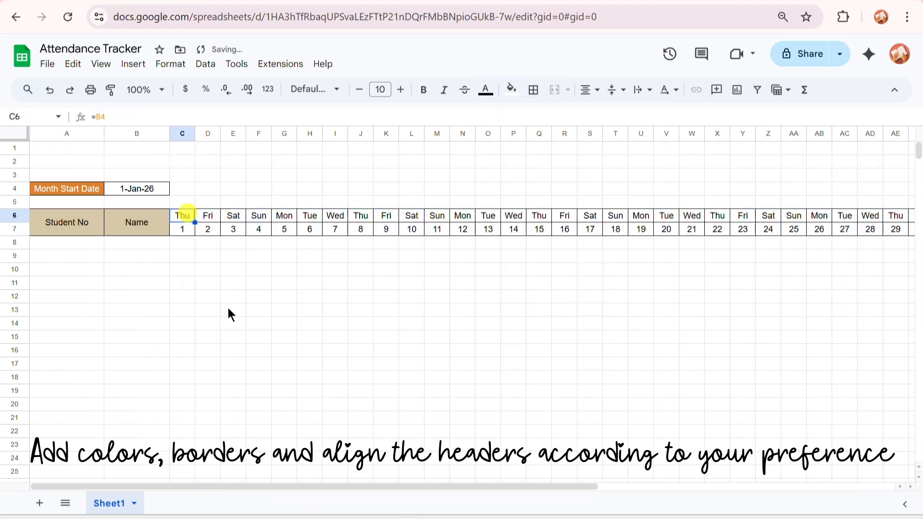
drag(325, 486, 623, 487)
shift+click(486, 216)
click(511, 89)
click(526, 306)
click(487, 231)
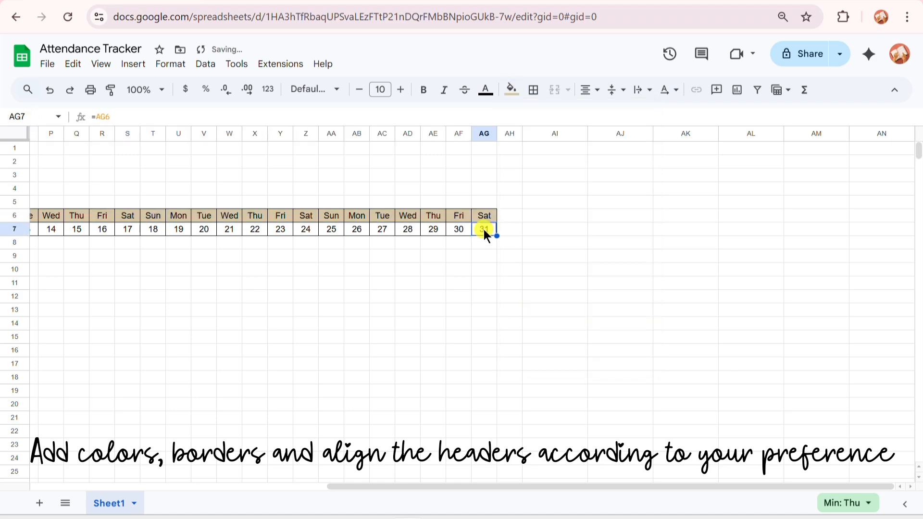
Step: Paste the list of student numbers S001 to S010 with the students' full names into A8:B17
drag(481, 487, 149, 481)
click(63, 241)
text(S001	Aarav Sharma S002	Ananya Iyer S003	Rohan Mehta S004	Priya Nair S005	Aditya Verma S006	Kavya Reddy S007	Arjun Patel S008	Neha Singh S009	Siddharth Rao S010	Pooja Malhotra)
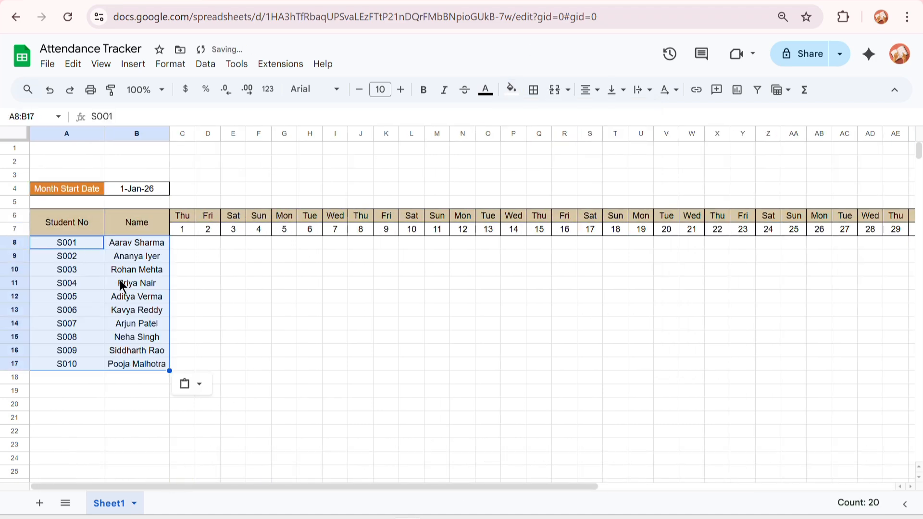
Step: Insert a dropdown in C8:AG17 with the options P and A
drag(182, 242, 671, 373)
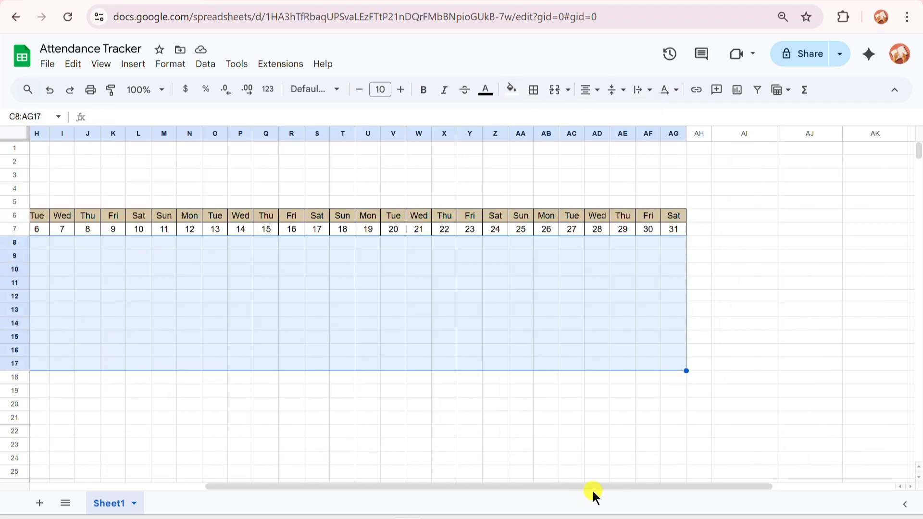
drag(593, 491, 313, 487)
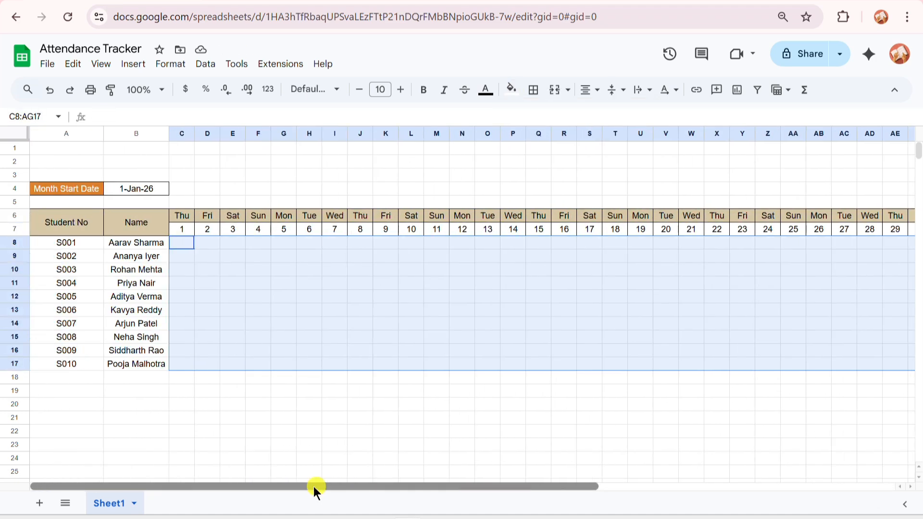
click(134, 65)
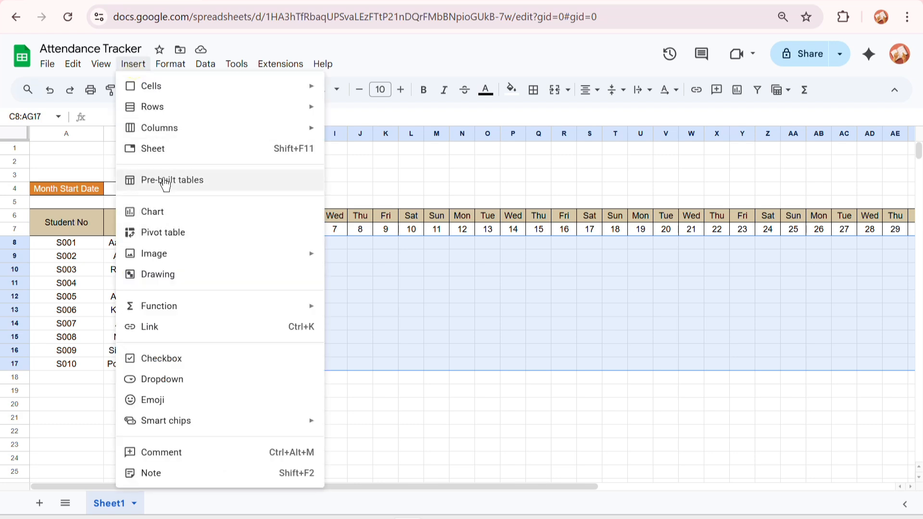
click(159, 380)
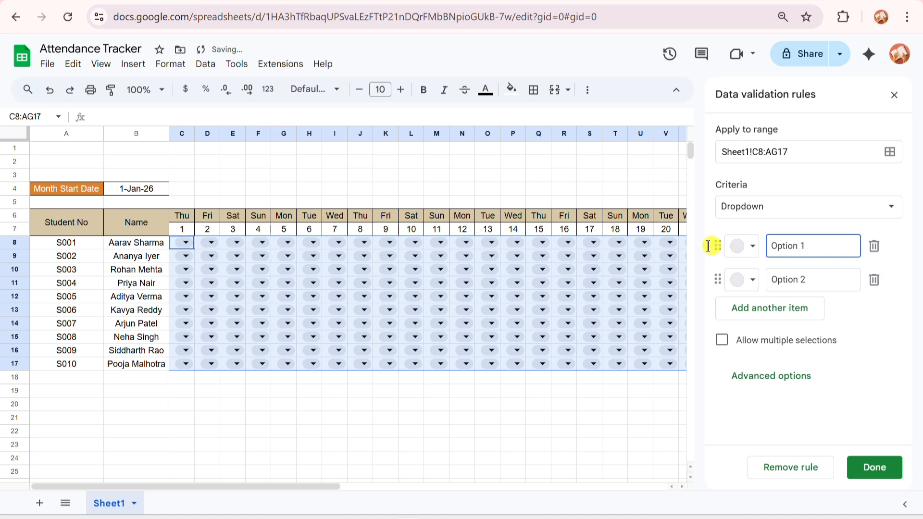
key(ctrl+a)
text(P)
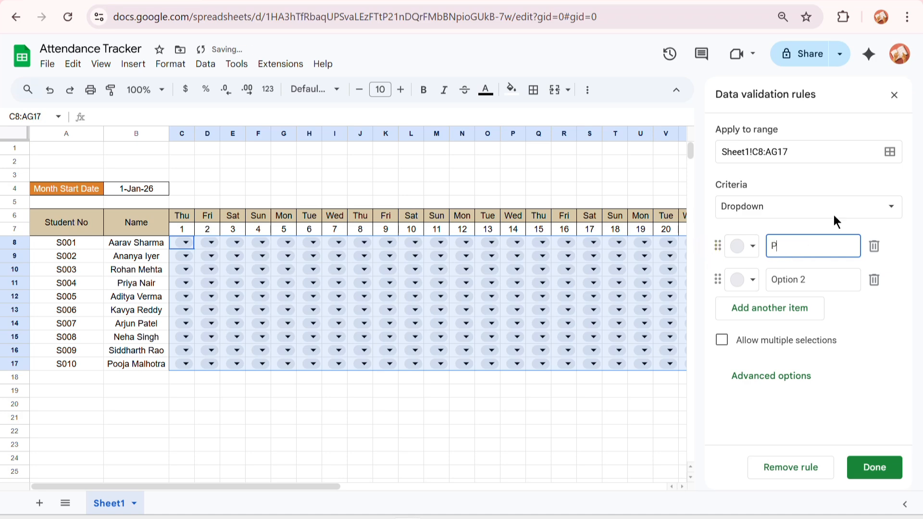
drag(842, 282, 717, 276)
text(A)
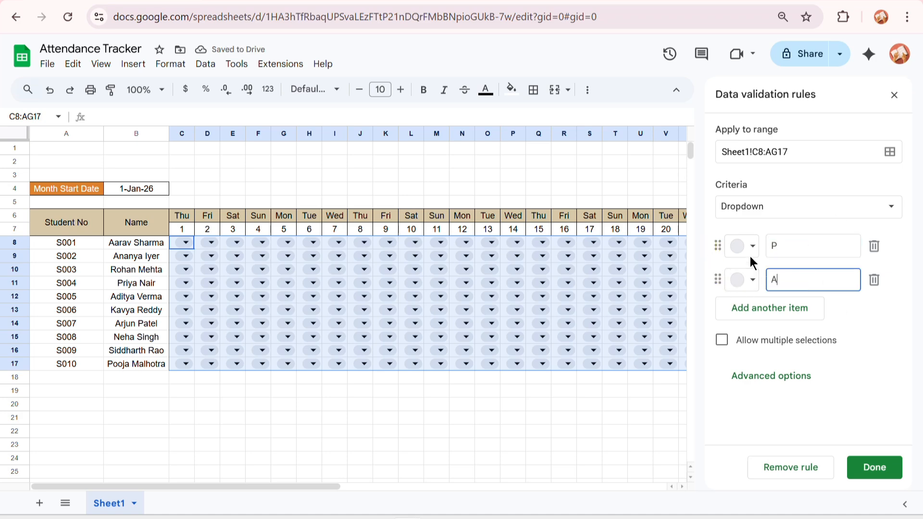
Step: Color the dropdown option P light green and the option A light yellow
click(737, 247)
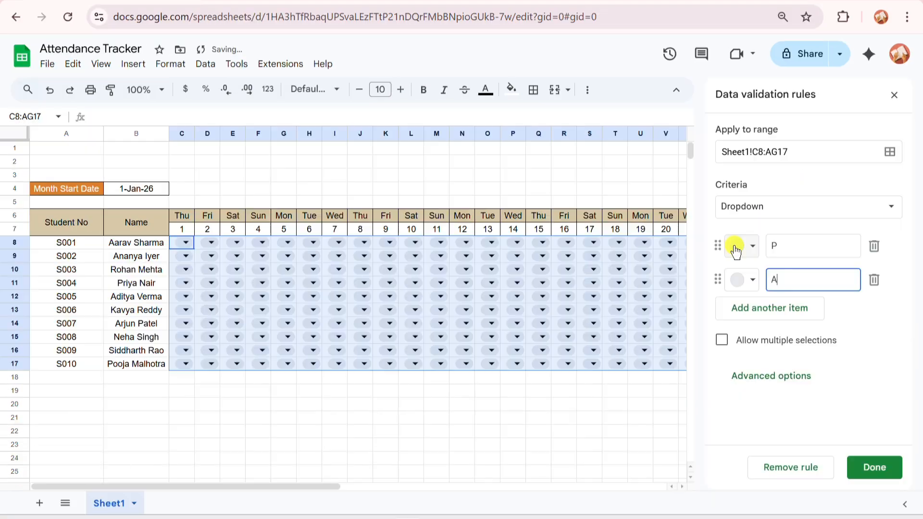
click(735, 246)
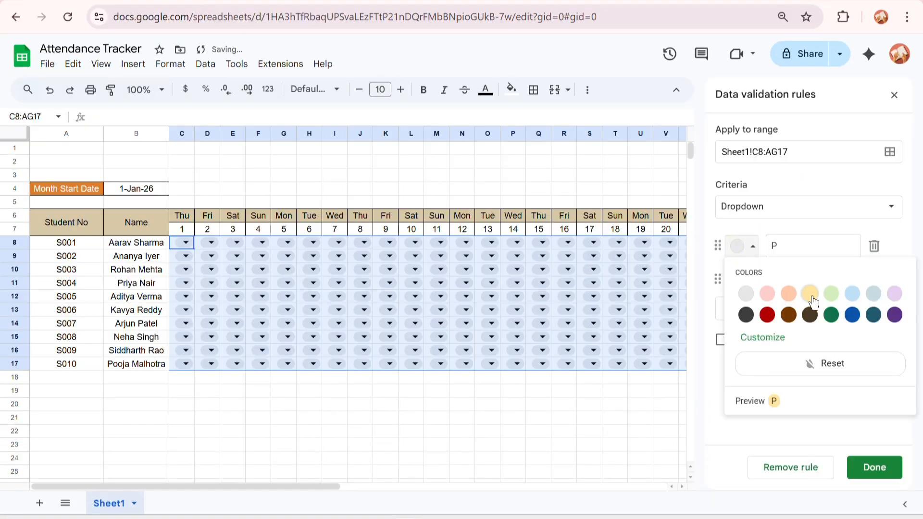
click(831, 296)
click(740, 280)
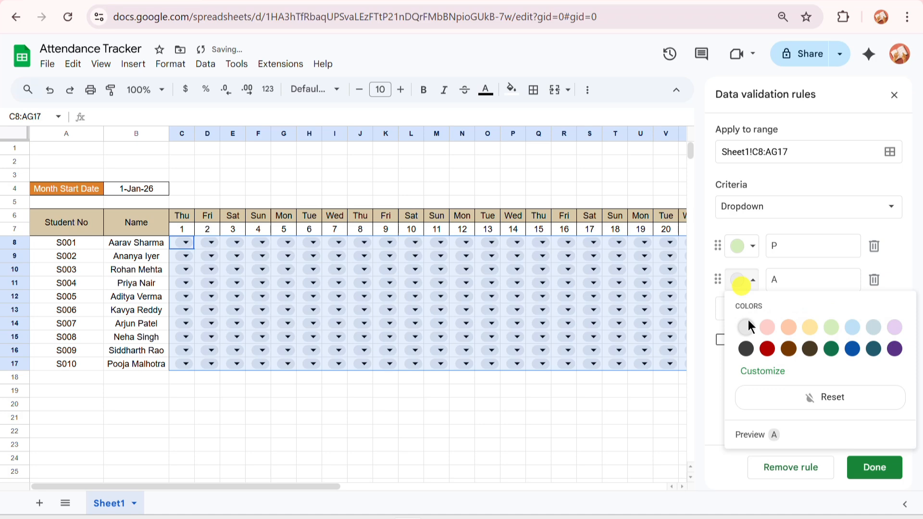
click(793, 329)
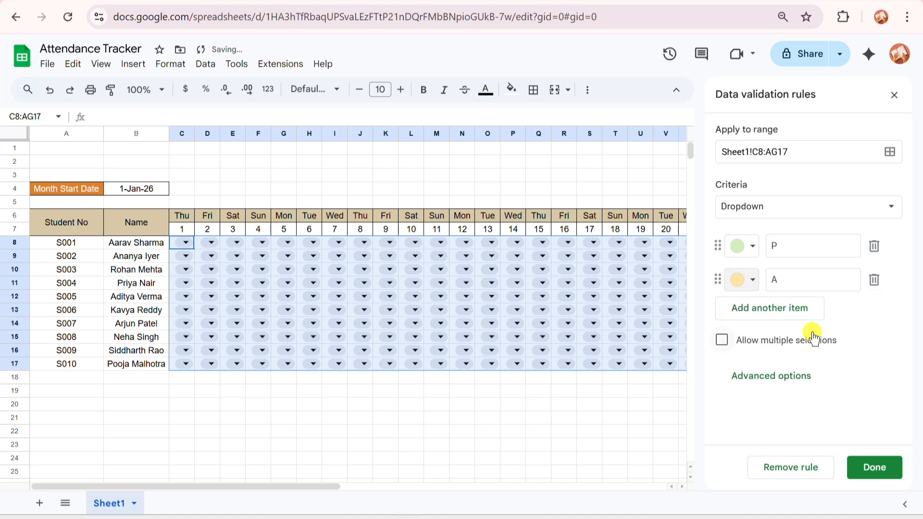
Step: Set the dropdown's display style to Arrow in the advanced options and save the rule
click(773, 378)
scroll(754, 425, down, 3)
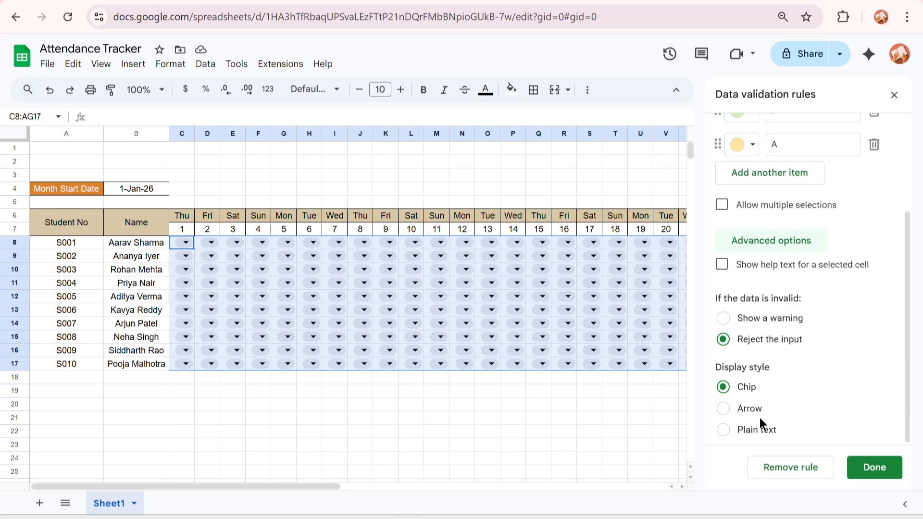
click(732, 407)
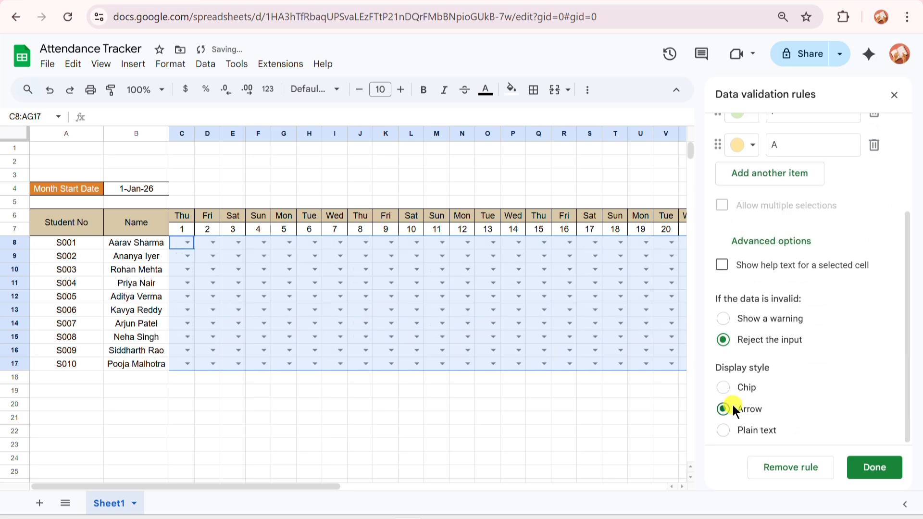
scroll(742, 381, up, 3)
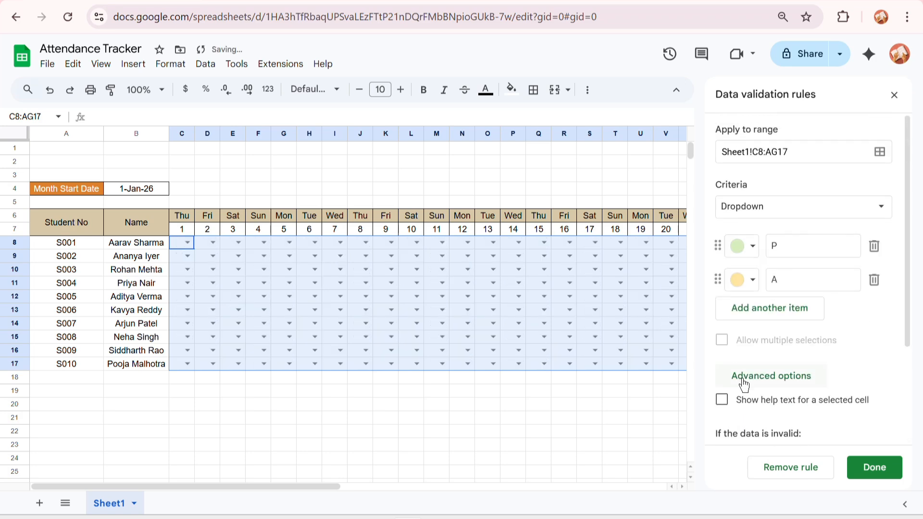
click(874, 467)
Step: Mark the first student P for day 1 in C8 and A for day 2 in D8
click(188, 244)
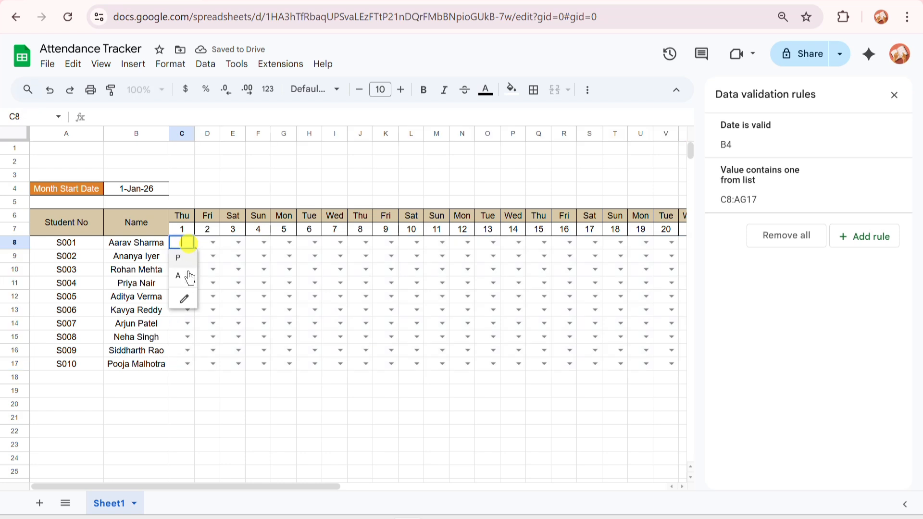
click(181, 256)
click(212, 243)
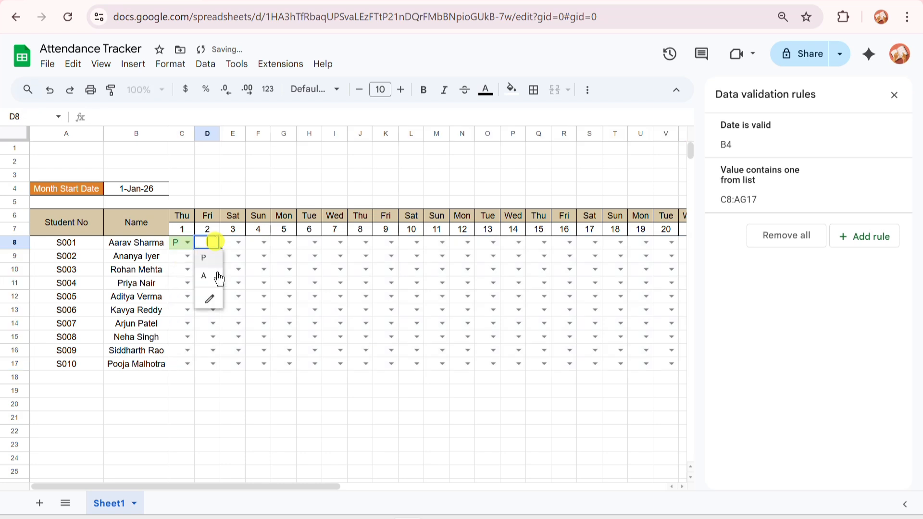
click(214, 271)
click(288, 393)
Step: Enter =countif(C8:C17,"P") in C18 to count the students present on day 1
click(189, 391)
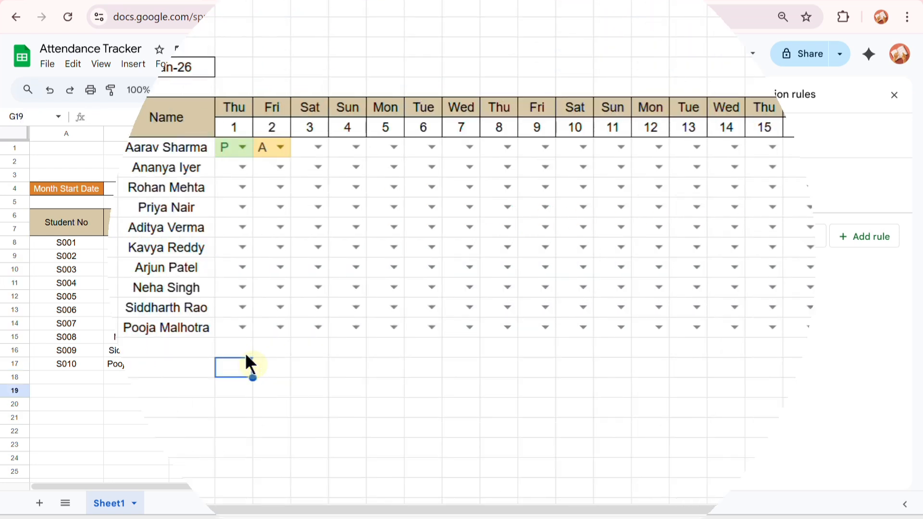
text(=coun)
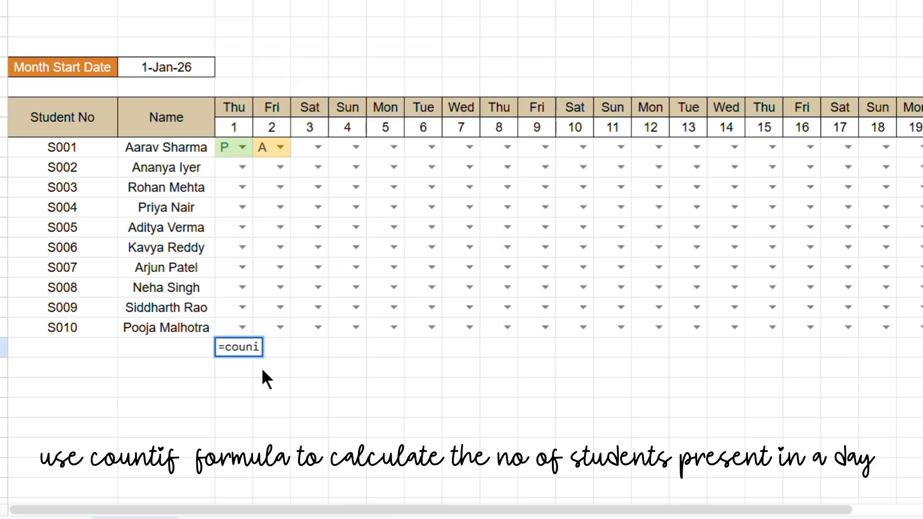
text(tif()
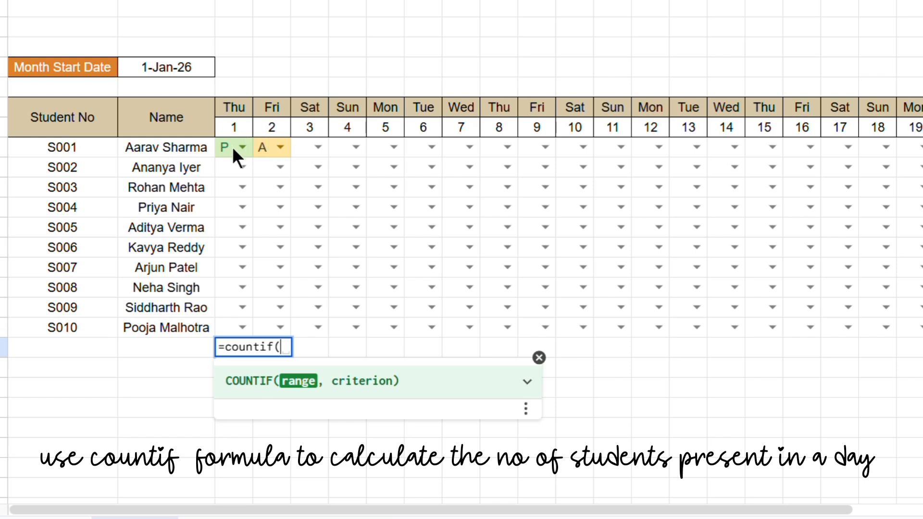
drag(233, 148, 228, 302)
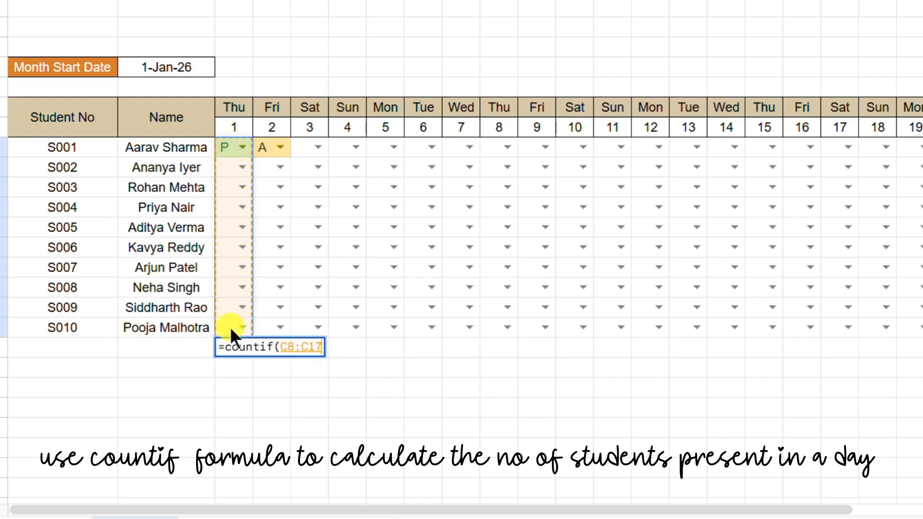
text(,)
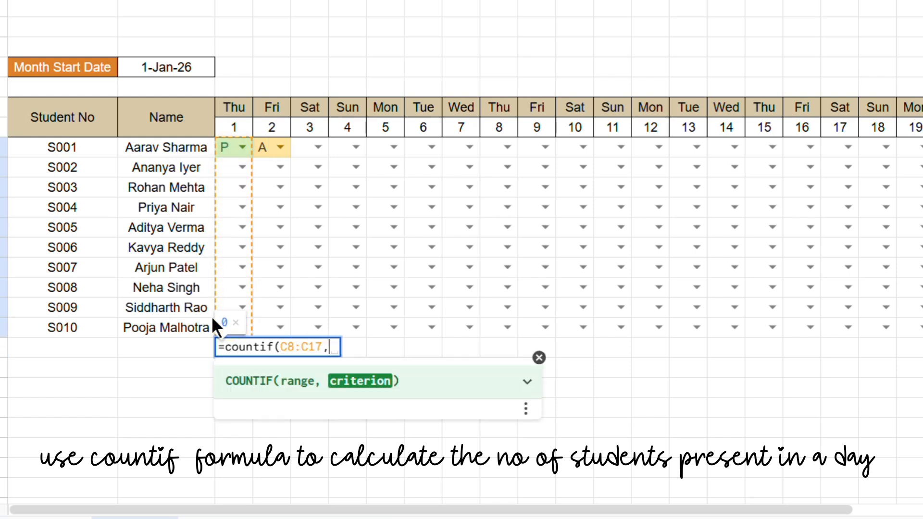
text("P"))
key(Return)
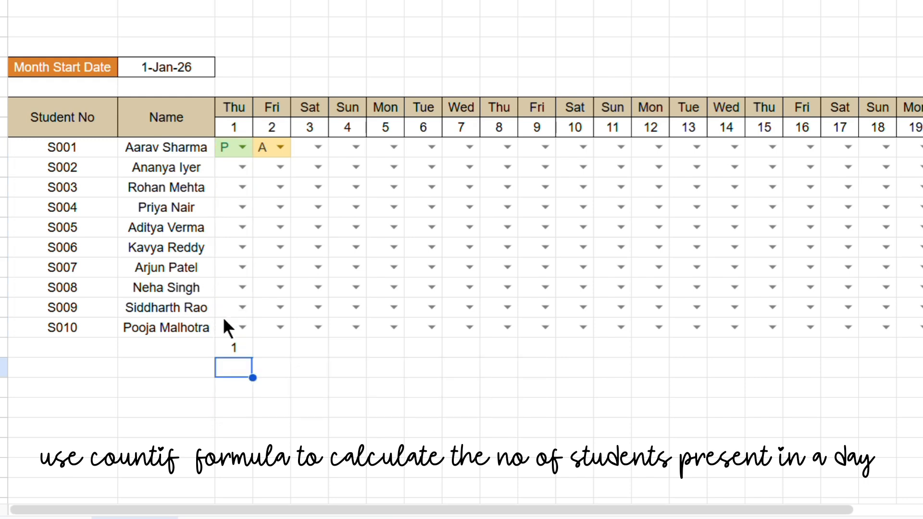
Step: Copy the present-count formula from C18 across row 18 through AG18
click(238, 346)
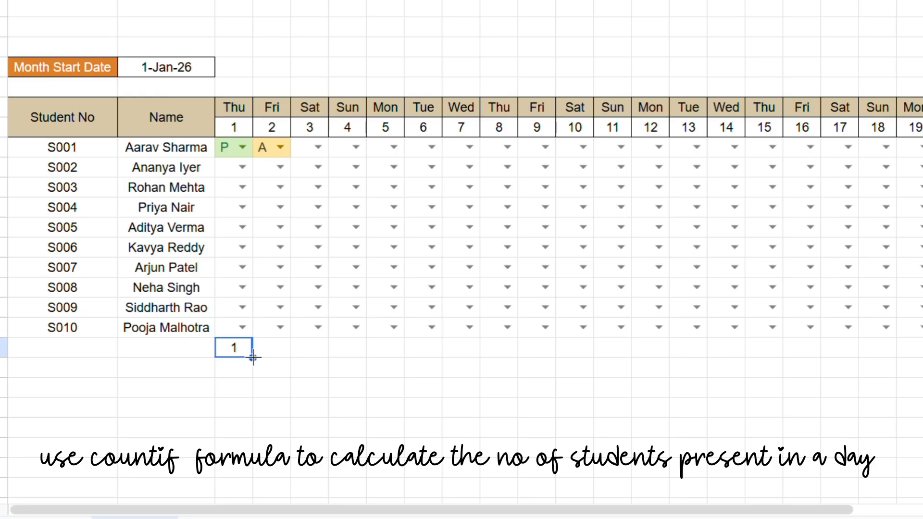
drag(254, 357, 367, 357)
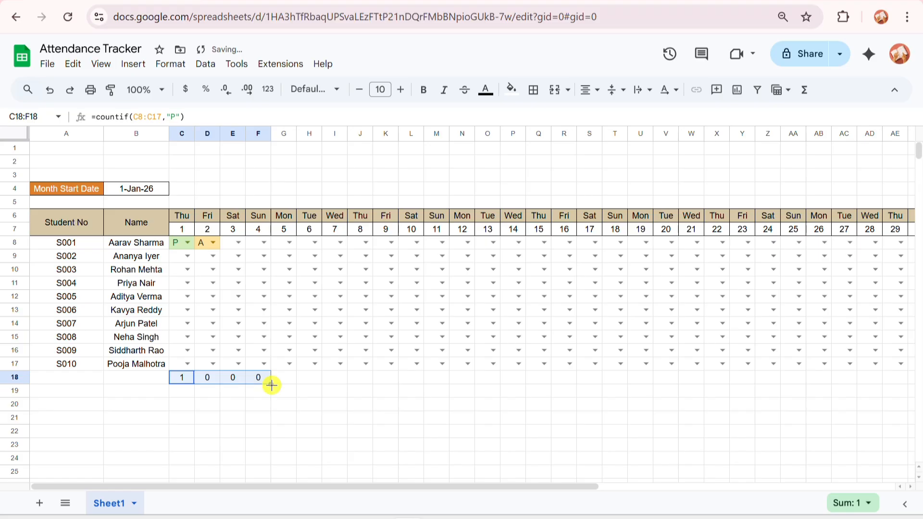
drag(272, 385, 913, 385)
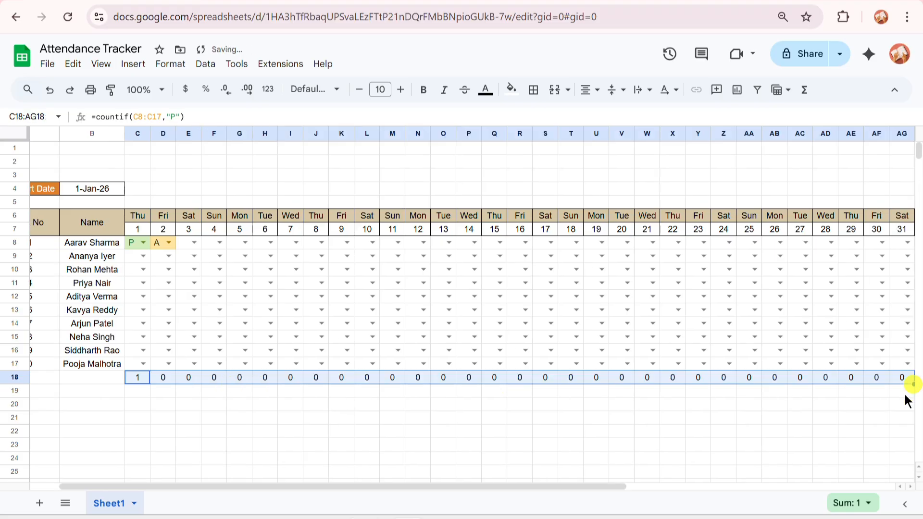
drag(498, 488, 372, 487)
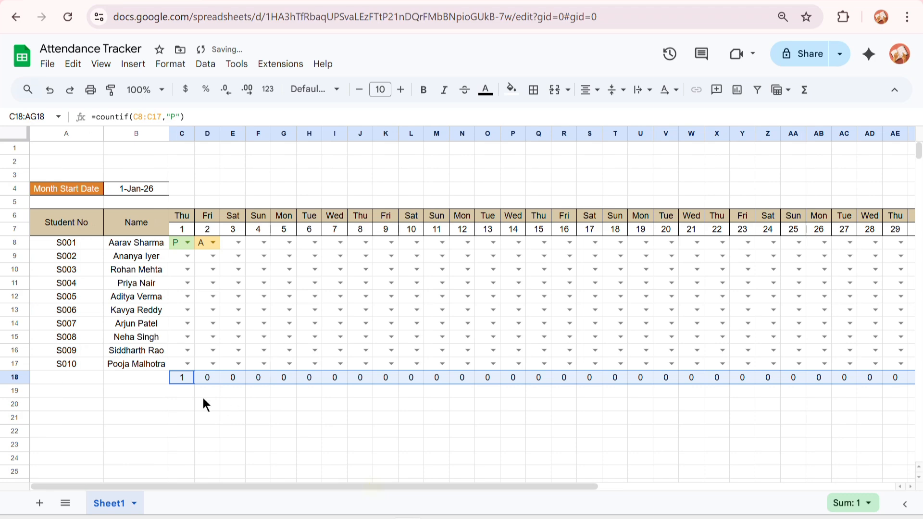
Step: Enter =countif(C8:C17,"A") in C19 to count the students absent on day 1
click(187, 390)
text(=cou)
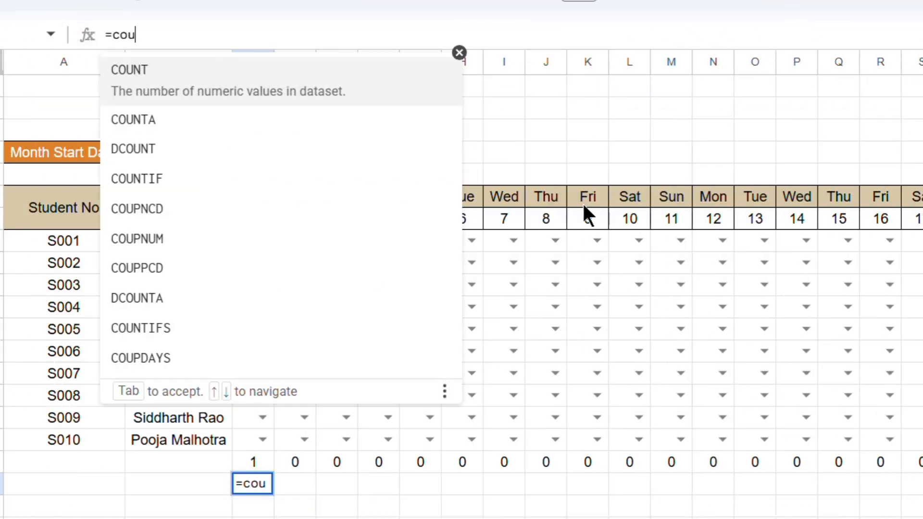
text(ntif()
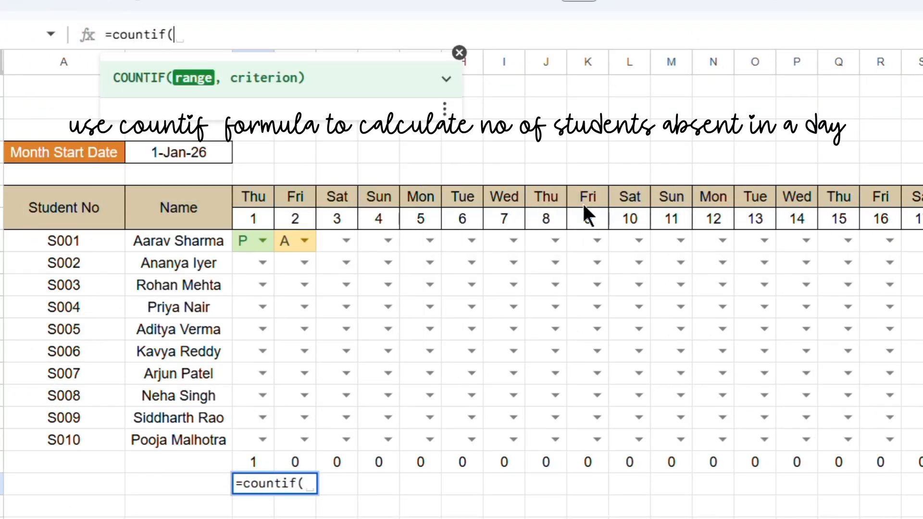
drag(244, 234, 242, 440)
text(,")
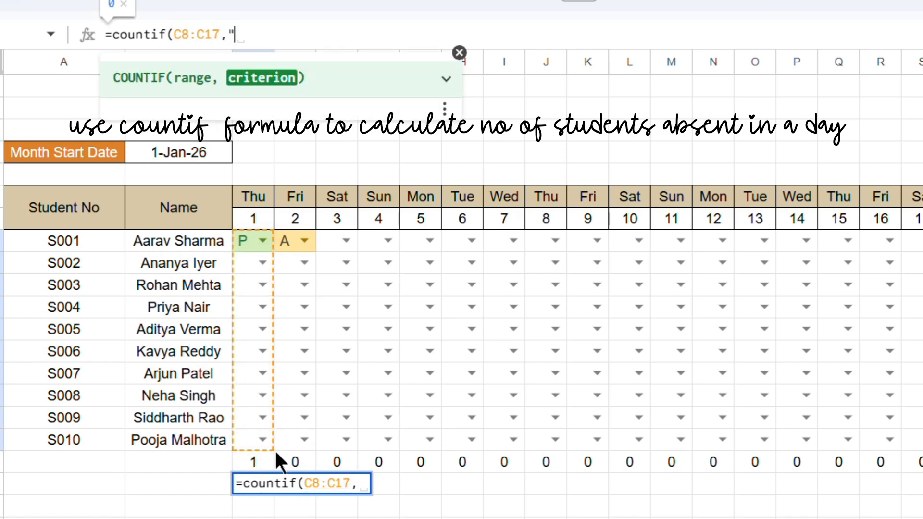
text(A"))
key(Return)
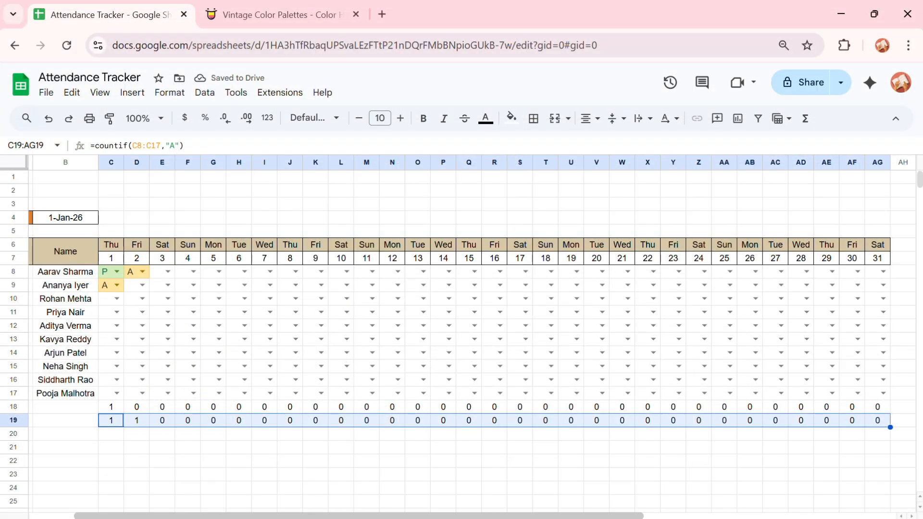
Step: Merge cells A18:B18 beside the present-count row
scroll(123, 410, left, 3)
drag(123, 410, 65, 409)
click(555, 119)
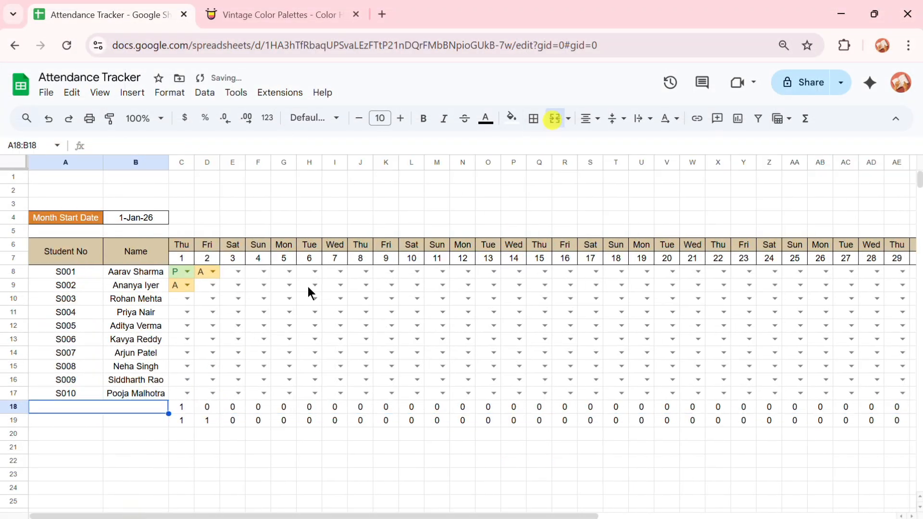
Step: Label the merged cells A18:B18 "No of Students Present" and A19:B19 "No of Students Absent"
text(N)
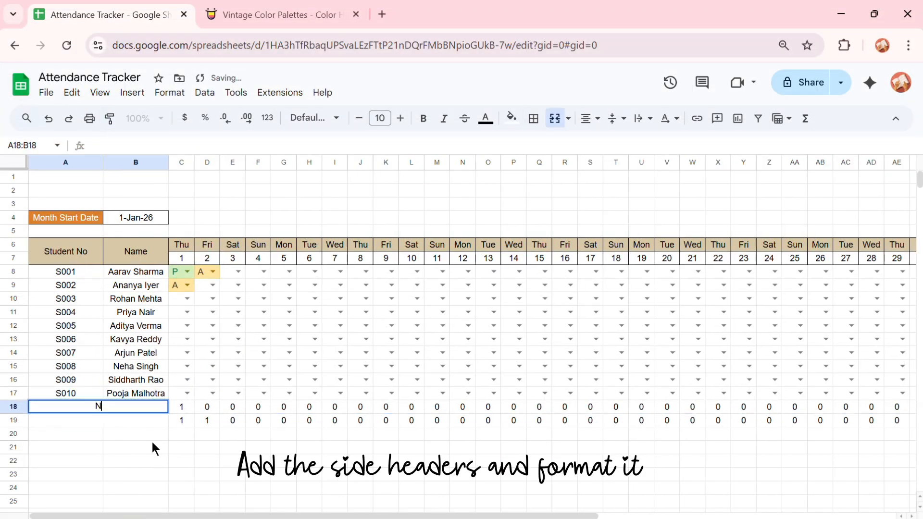
text(o of Students Present)
key(Return)
text(No)
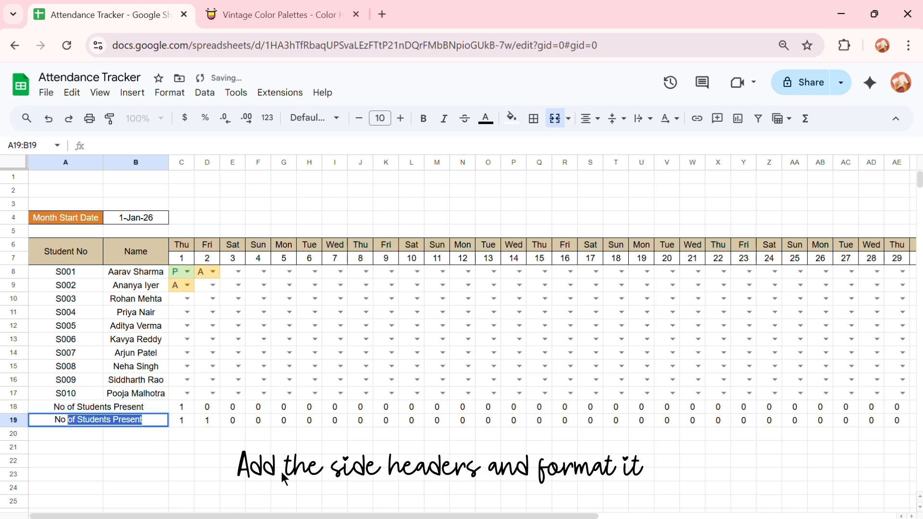
text( of Students Absent)
key(Return)
Step: Format the two count labels in A18:B19 with the custom dark green fill and white text
drag(101, 408, 102, 428)
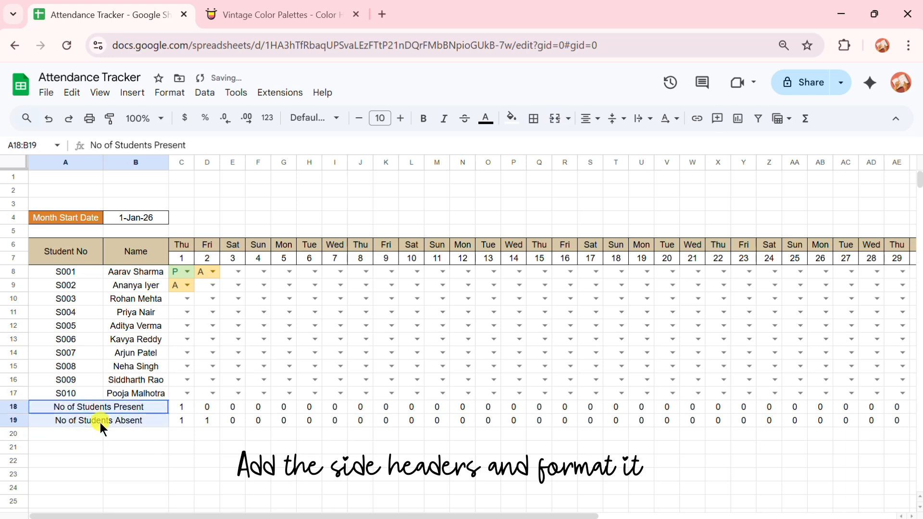
click(511, 117)
click(544, 335)
click(485, 118)
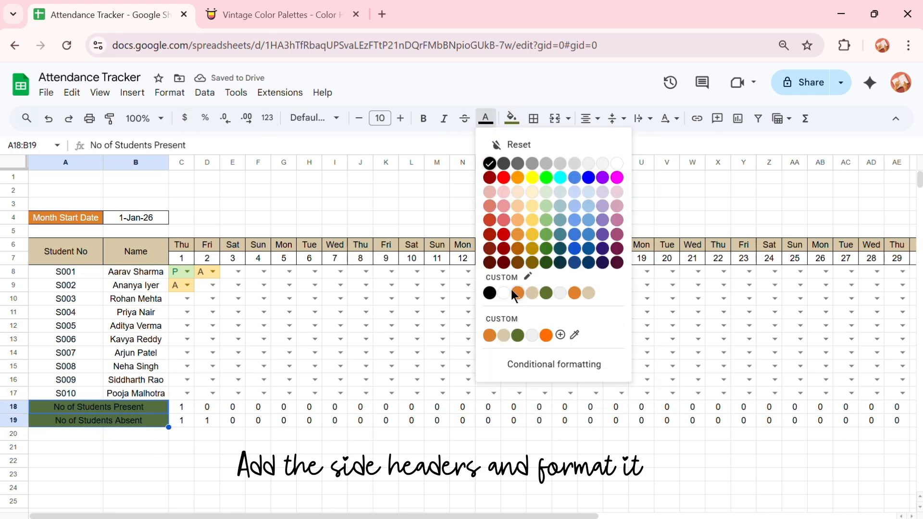
click(512, 293)
click(225, 460)
Step: Mark attendance for day 2: P for students S006 and S008, and A for student S005
click(212, 339)
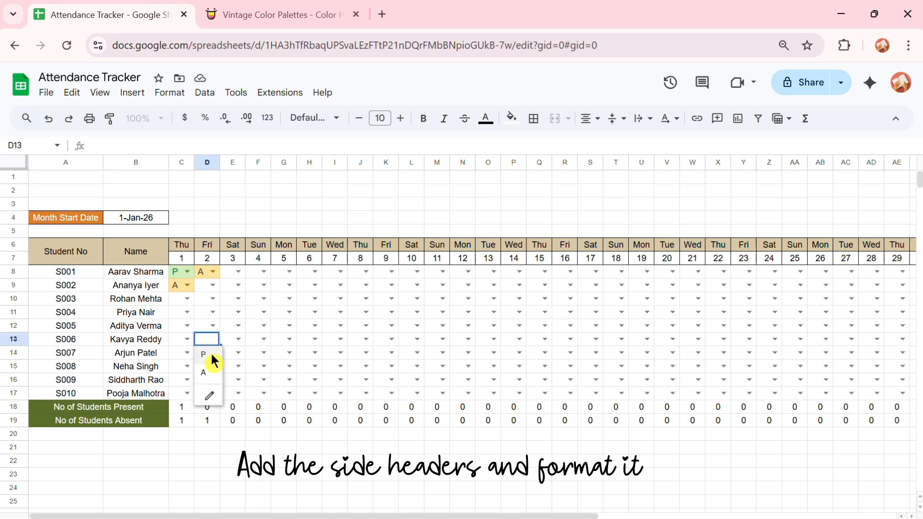
click(204, 354)
click(213, 326)
click(205, 358)
click(212, 366)
click(208, 383)
Step: Enter =countif(C8:AG8,"P") in AH8 to count the first student's present days and copy it down through AH17
drag(388, 516, 593, 515)
click(651, 274)
text(=countif()
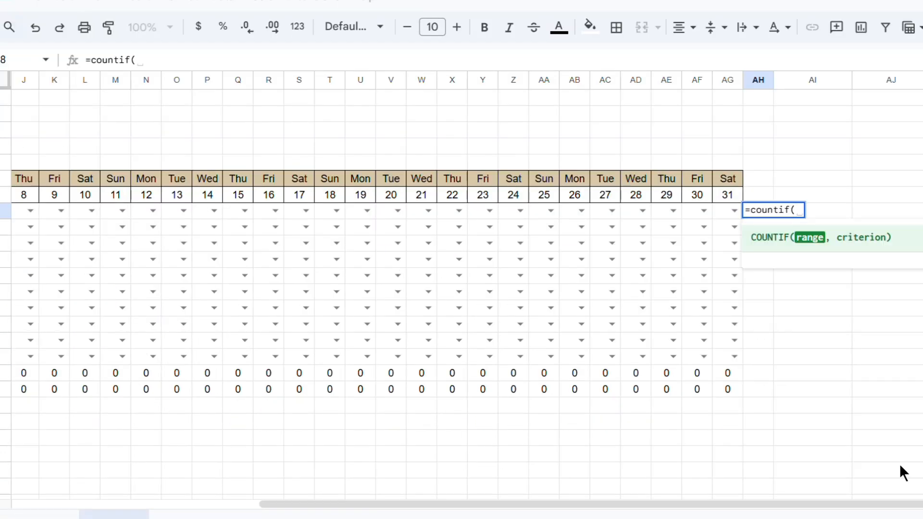
drag(840, 504, 470, 503)
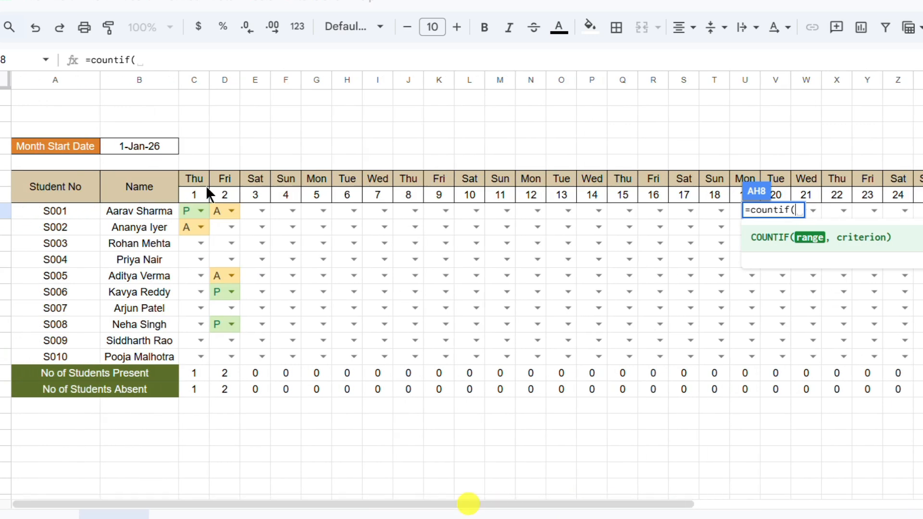
click(185, 213)
drag(347, 504, 700, 505)
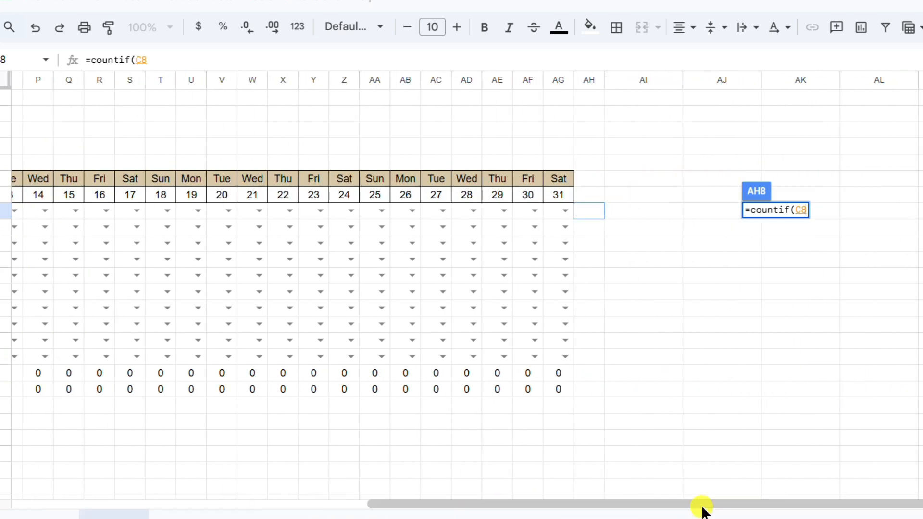
shift+click(554, 214)
text(,")
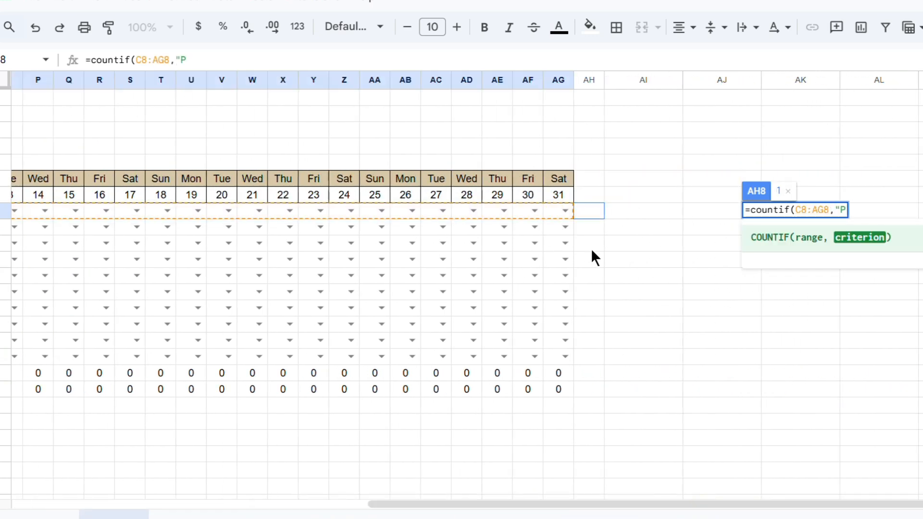
text(P"))
key(Return)
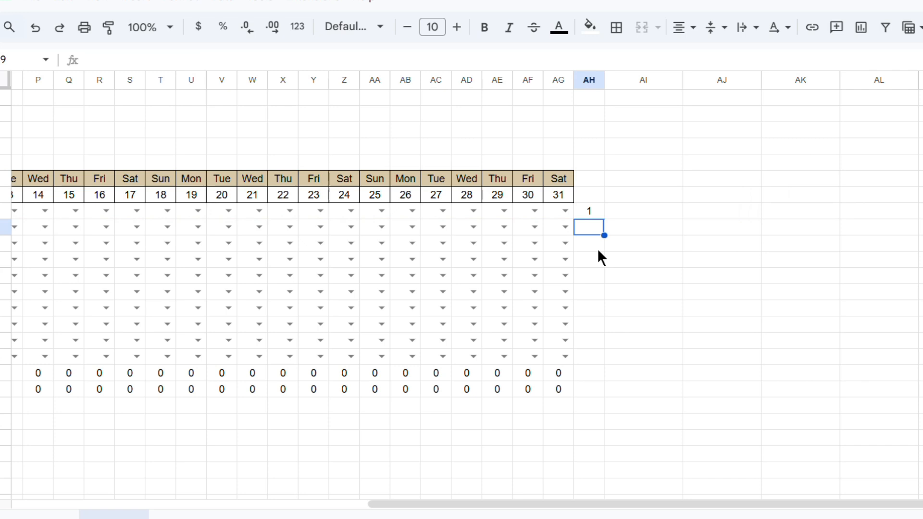
click(589, 210)
drag(604, 219, 591, 358)
Step: Enter =countif(C8:AG8,"A") in AI8 to count the first student's absent days and copy it down through AI17
click(620, 211)
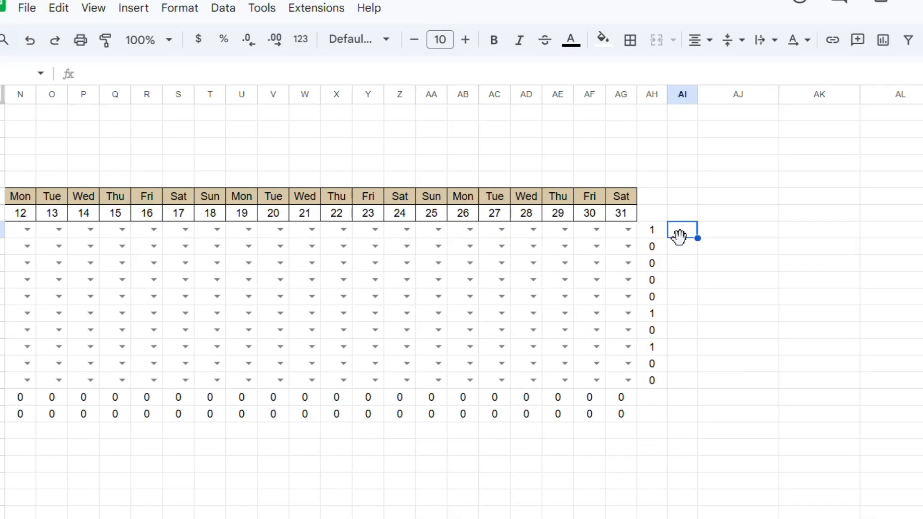
text(=counti)
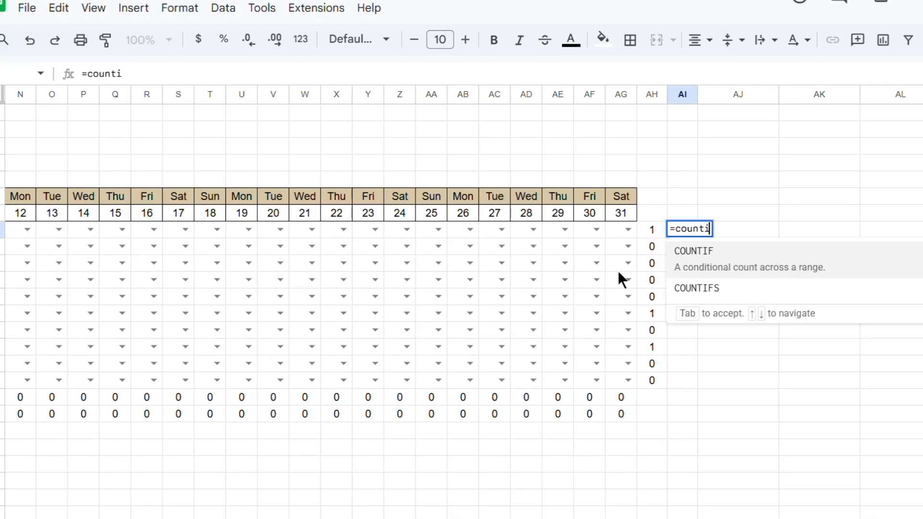
key(Tab)
scroll(619, 270, left, 10)
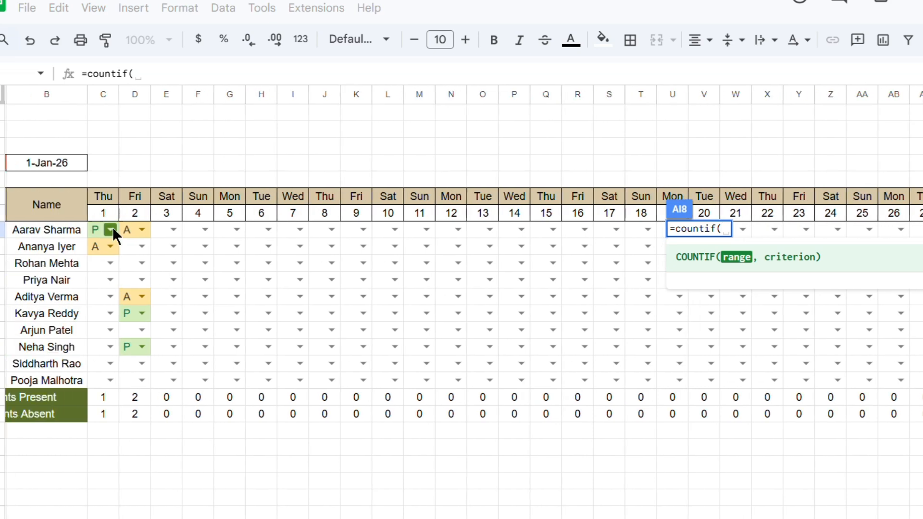
click(112, 230)
scroll(153, 500, right, 8)
shift+click(639, 229)
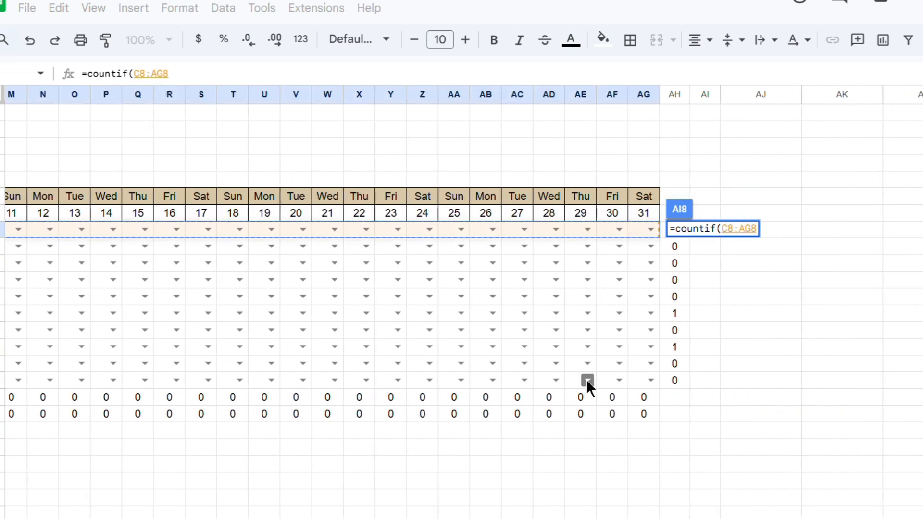
text(,"A")
key(Return)
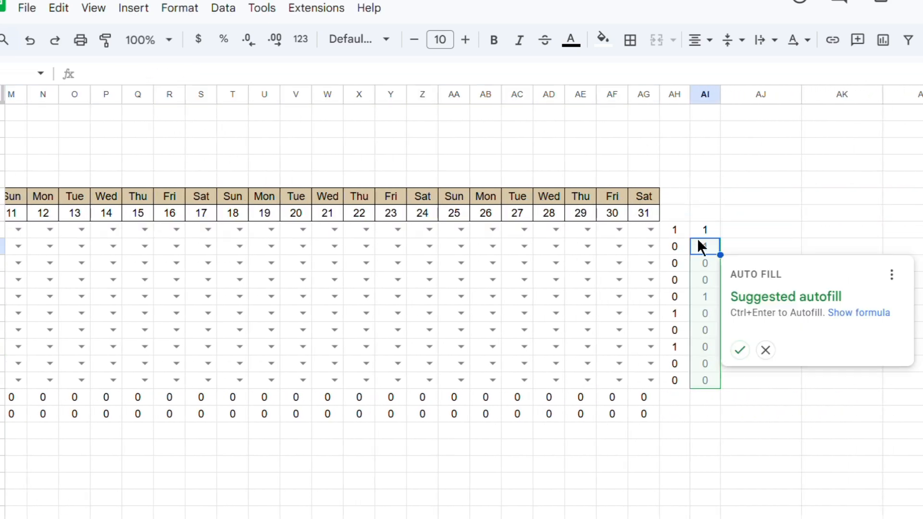
click(714, 231)
drag(719, 238, 692, 394)
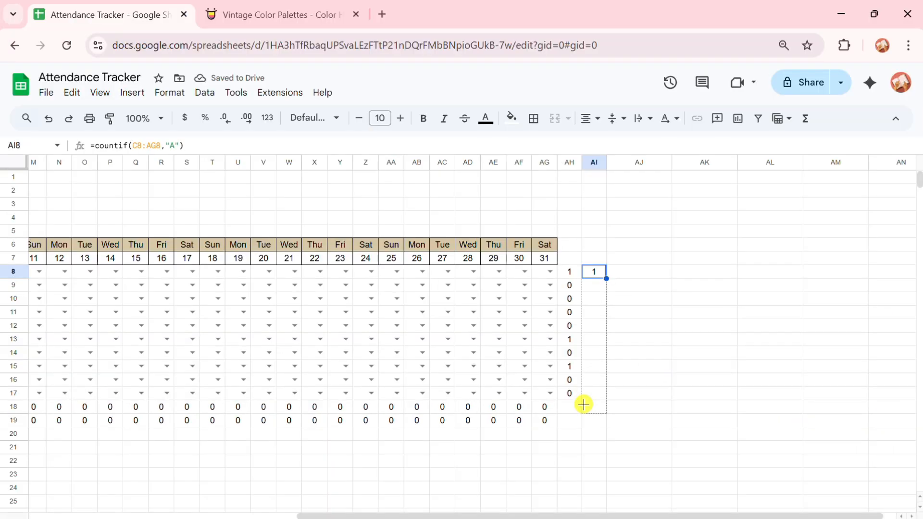
drag(584, 404, 584, 404)
Step: Merge AH6:AH7, enter the header P, and copy the merged header cell to AI6:AI7
drag(569, 245, 569, 258)
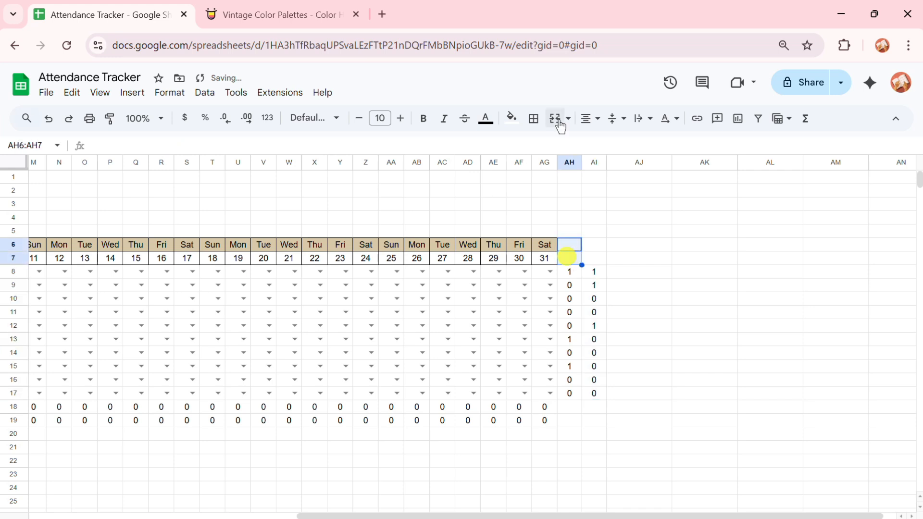
click(554, 118)
text(P)
key(Tab)
click(567, 253)
key(ctrl+c)
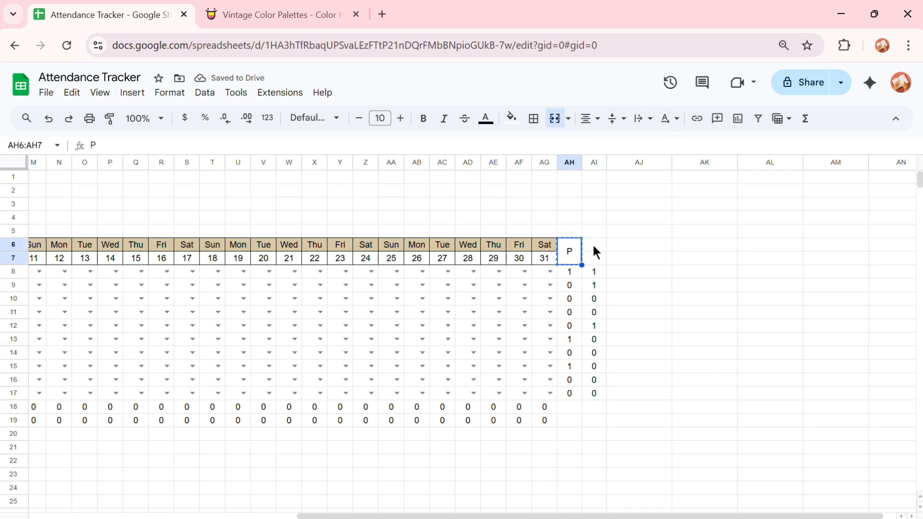
click(595, 249)
key(ctrl+v)
Step: Mark student S001 as P and student S002 as A on day 30
click(524, 272)
click(523, 287)
click(524, 285)
click(519, 319)
Step: Change the header in AI6:AI7 to A
click(596, 255)
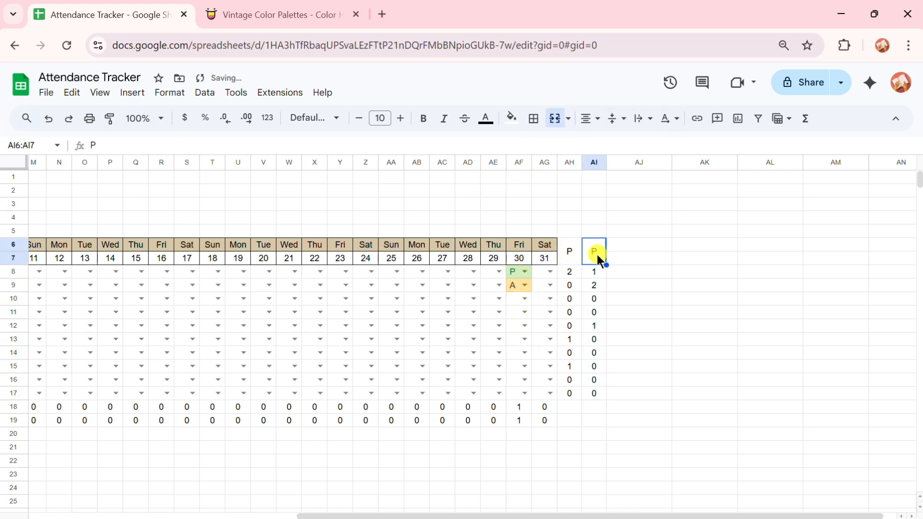
text(A)
click(640, 282)
Step: Fill the P header in AH6:AH7 with the light green sampled from the P dropdown cell in AF8
click(574, 252)
click(511, 117)
click(586, 334)
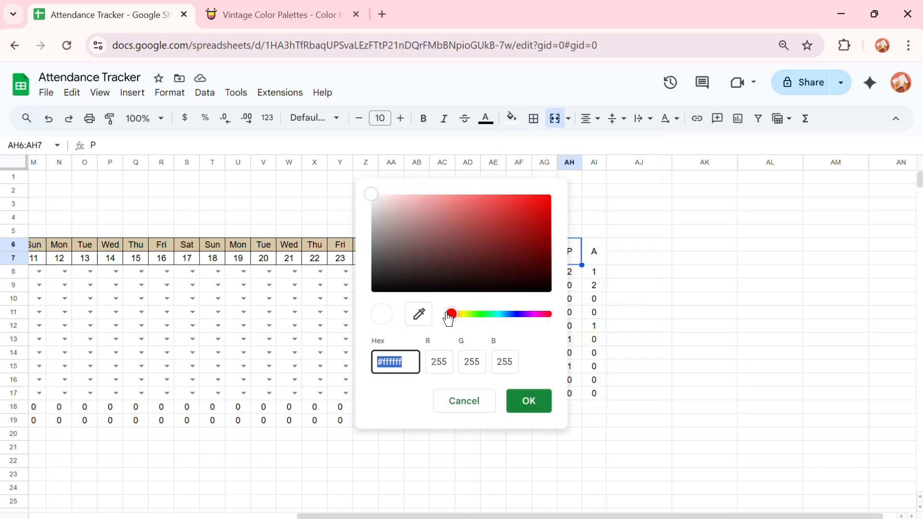
click(420, 316)
click(518, 268)
Step: Fill the A header in AI6:AI7 with #ffe5a0, sampled from the A dropdown cell in AF9
click(594, 252)
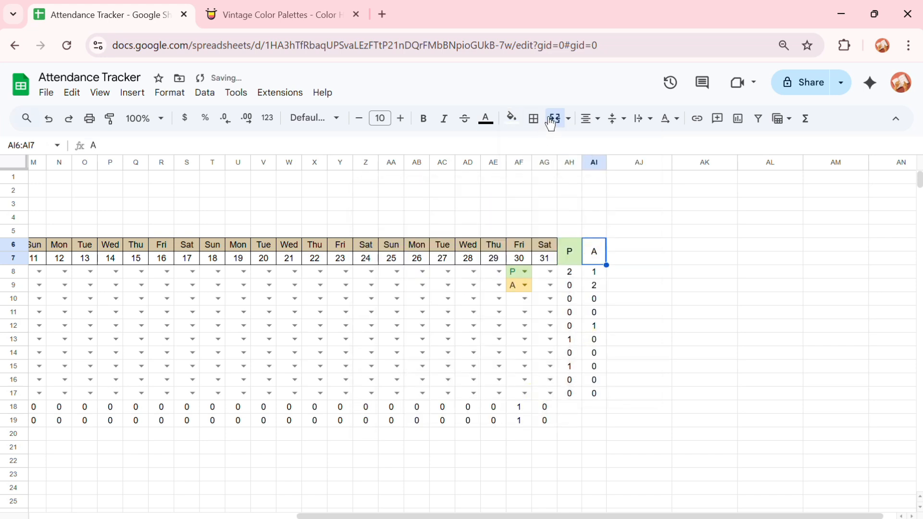
click(511, 117)
click(595, 334)
click(419, 315)
click(519, 285)
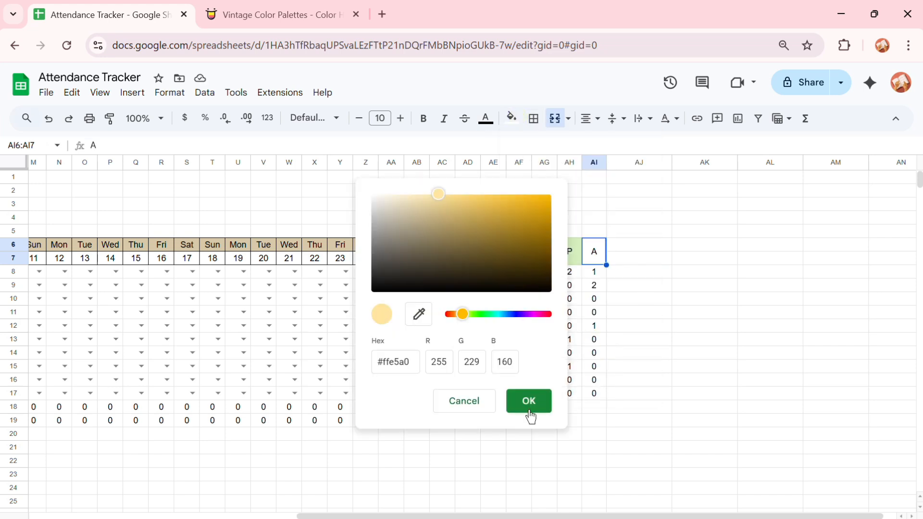
click(529, 401)
Step: Merge AH18:AH19 and enter =Sum(AH8:AH17) to total the present days
mouse_move(569, 406)
mouse_down()
mouse_move(572, 423)
mouse_move(594, 419)
mouse_move(570, 417)
mouse_up()
click(556, 121)
text(=Sum()
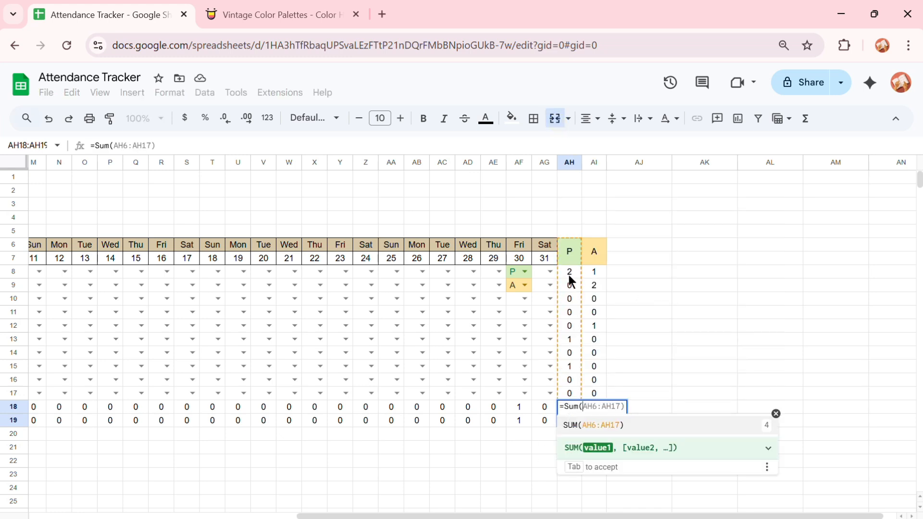
click(662, 471)
drag(569, 276, 572, 395)
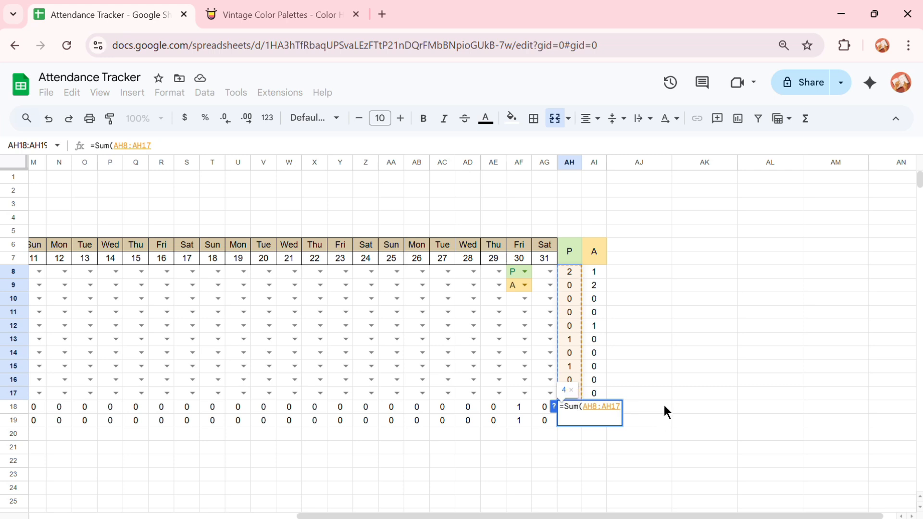
key(Return)
Step: Enter =Sum(AI8:AI17) in the merged cell AI18:AI19 to total the absent days
click(598, 407)
text(=Sum()
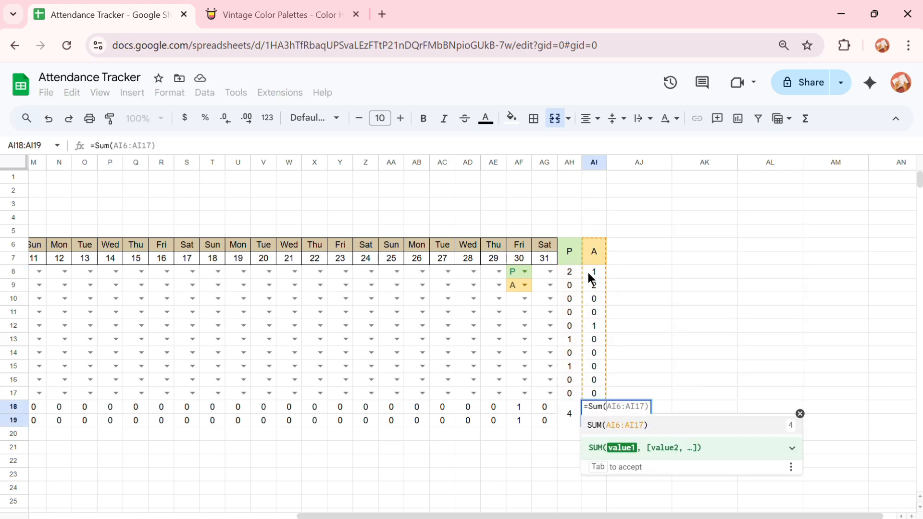
drag(591, 278, 594, 391)
key(Return)
Step: Format the totals in AH18:AI19 with the custom dark green fill, white text and font size 13
drag(569, 425, 595, 420)
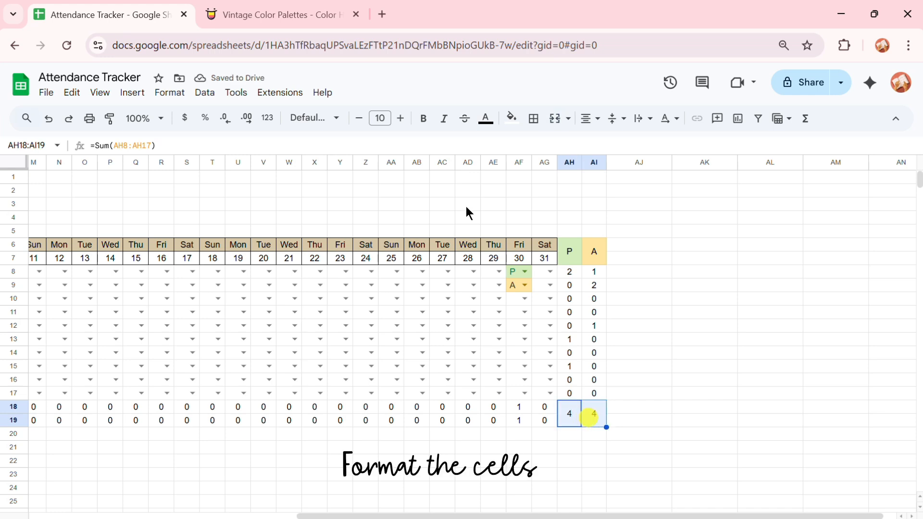
click(511, 118)
click(543, 339)
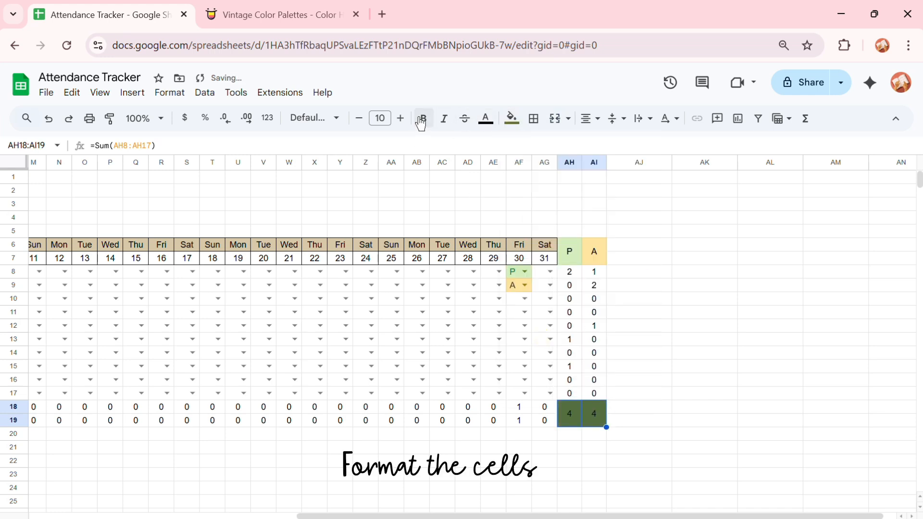
click(485, 118)
click(507, 290)
click(400, 118)
click(401, 118)
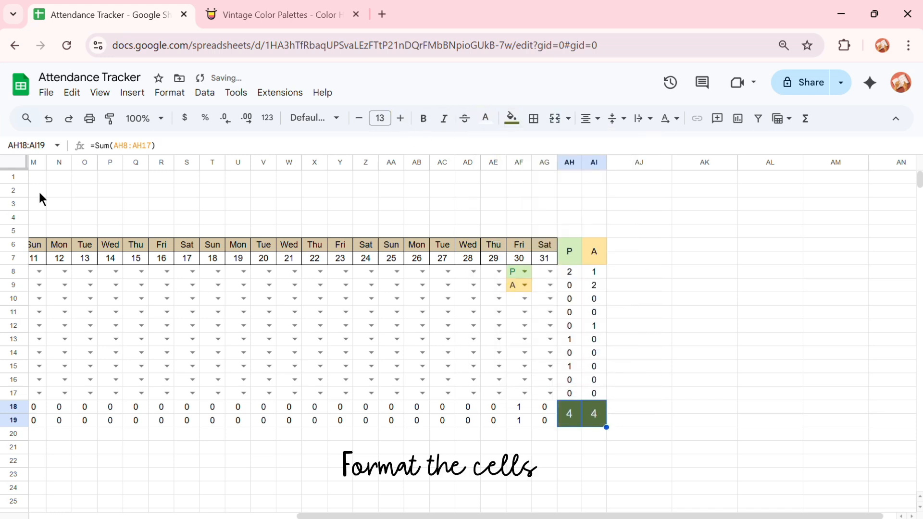
Step: Apply all borders to the whole attendance table from the Student No header through the totals in AI19
scroll(41, 199, left, 6)
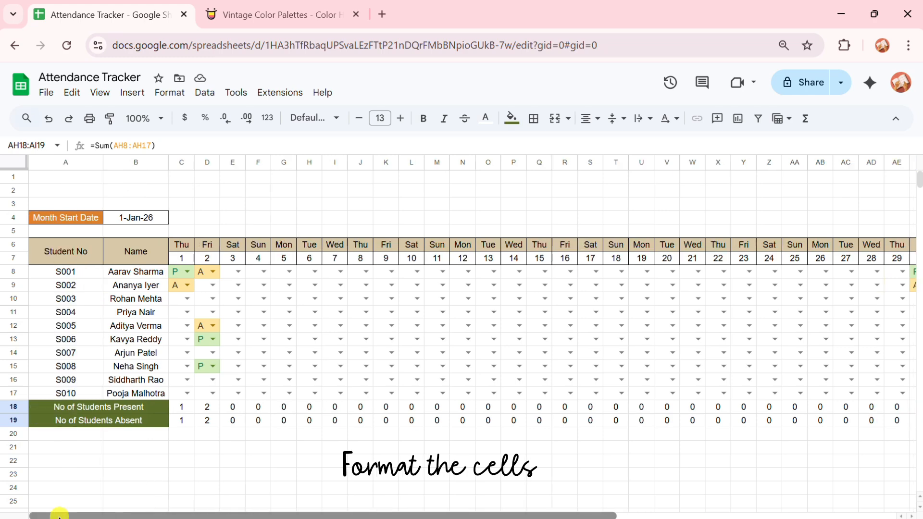
click(47, 256)
drag(168, 515, 524, 514)
shift+click(580, 427)
click(534, 118)
click(537, 144)
Step: Fill the present counts in C18:AG18 and AH8:AH17 with the custom light green
click(182, 414)
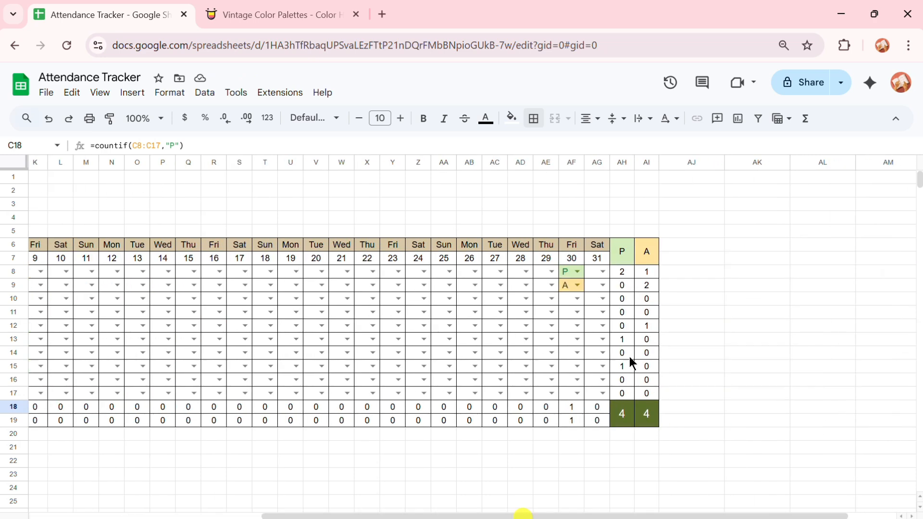
shift+click(595, 408)
click(511, 117)
click(585, 337)
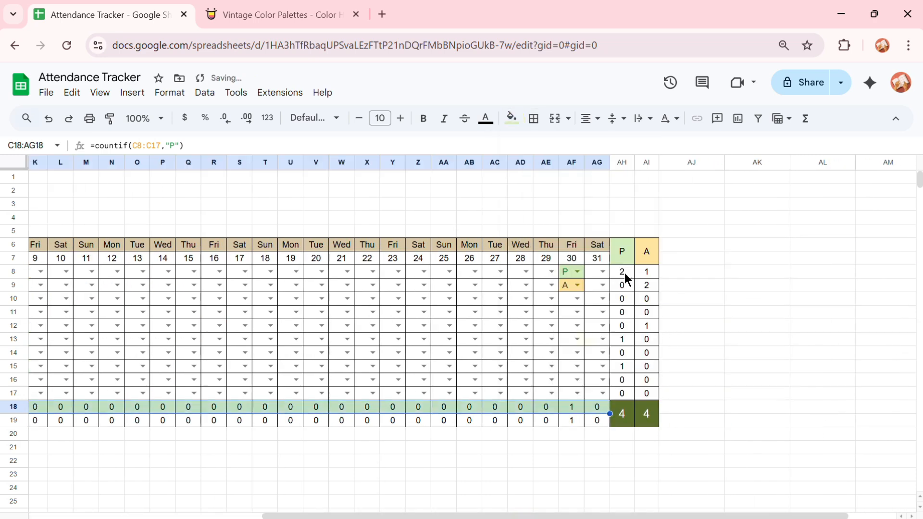
drag(623, 272, 621, 392)
click(511, 116)
click(584, 336)
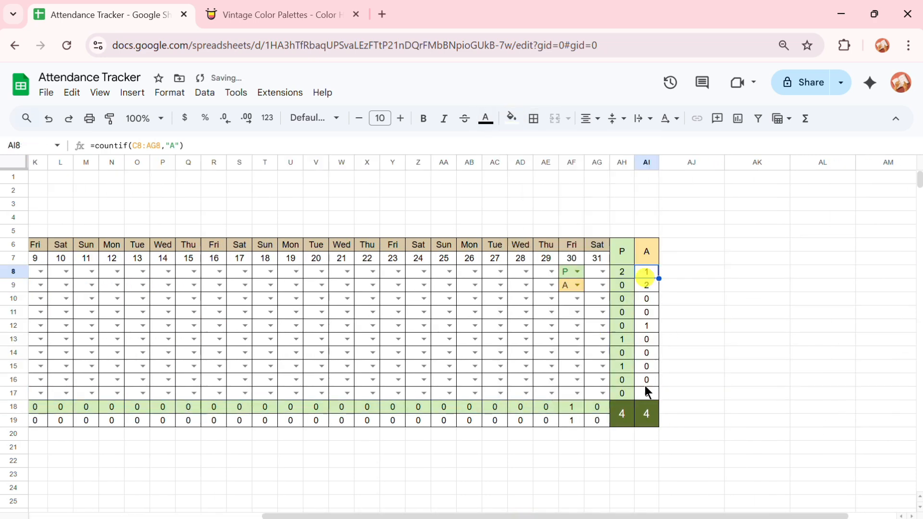
Step: Fill the absent counts in AI8:AI17 and C19:AG19 with the custom light yellow
drag(646, 273, 645, 394)
click(511, 116)
click(597, 336)
click(596, 421)
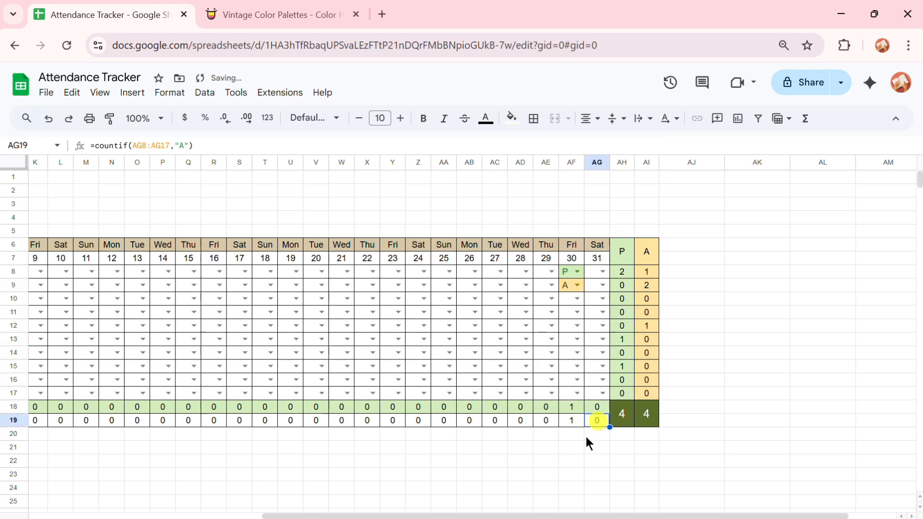
drag(514, 516, 281, 516)
shift+click(181, 420)
click(512, 117)
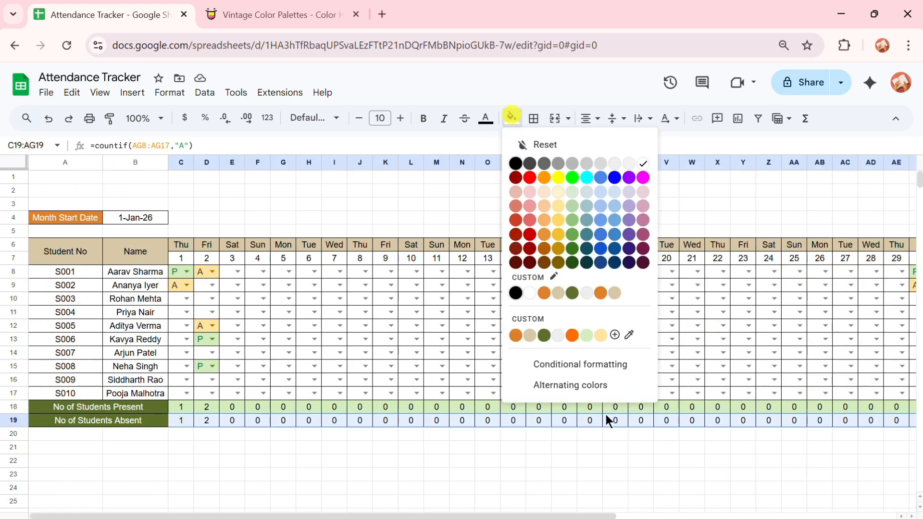
click(601, 335)
Step: Format the P and A headers in AH6:AI7 with the custom dark green fill and white text
click(73, 407)
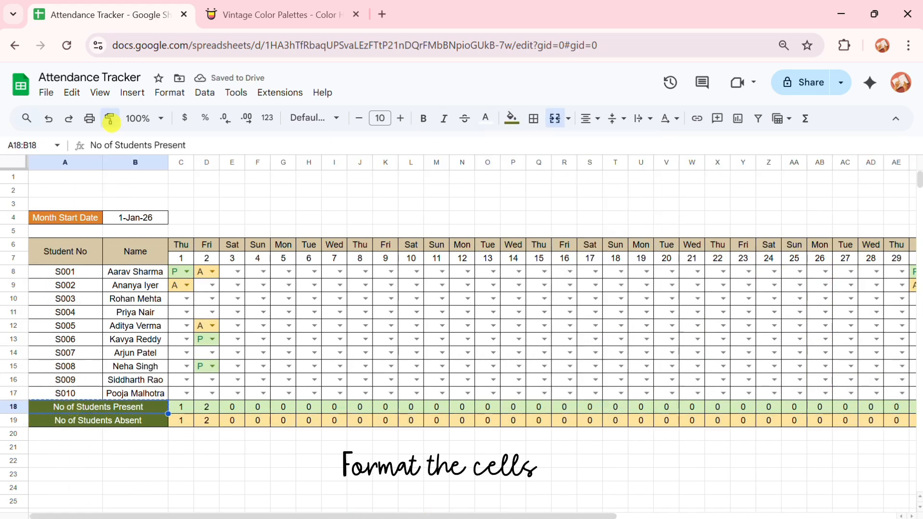
drag(282, 516, 560, 516)
drag(551, 255, 569, 251)
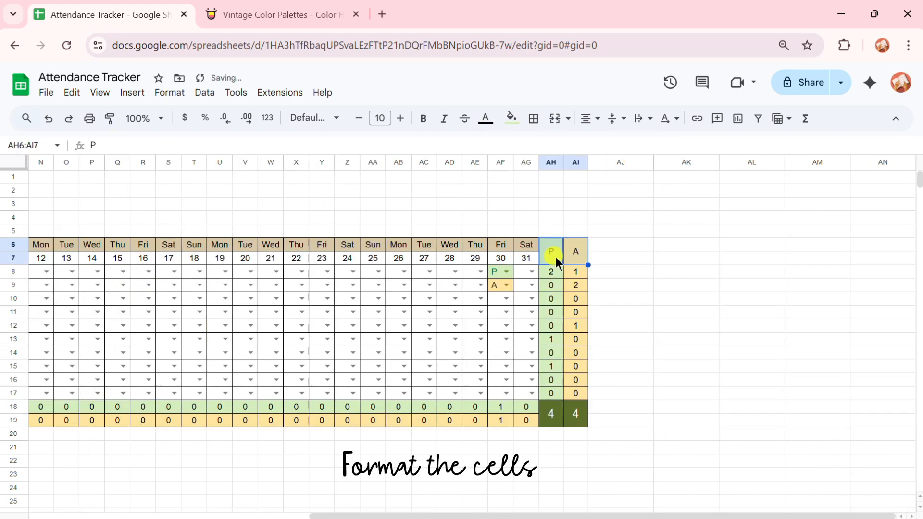
click(511, 118)
click(544, 336)
click(625, 364)
click(486, 119)
click(616, 165)
click(668, 342)
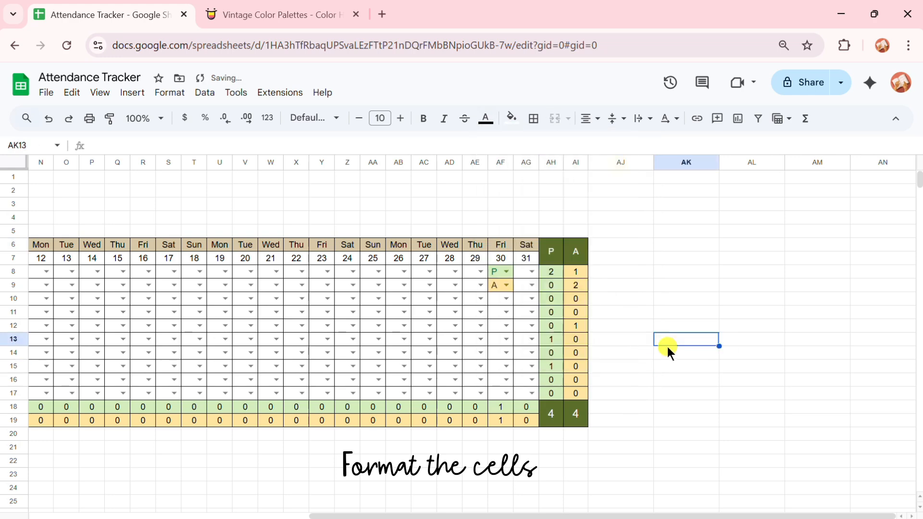
Step: Set the month start date in B4 to 1-Feb-26 to test the automatic date headers
drag(596, 512, 500, 515)
drag(452, 516, 172, 516)
click(327, 494)
scroll(204, 392, up, 1)
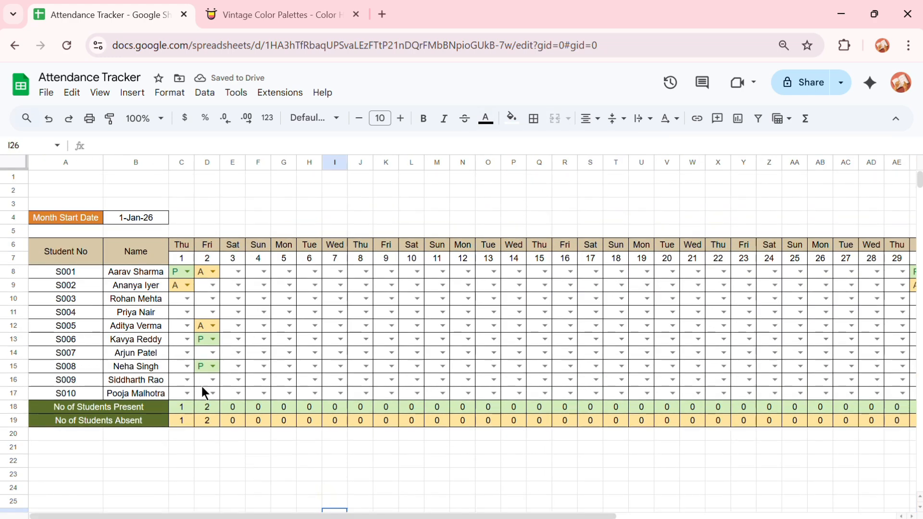
click(136, 218)
double_click(136, 217)
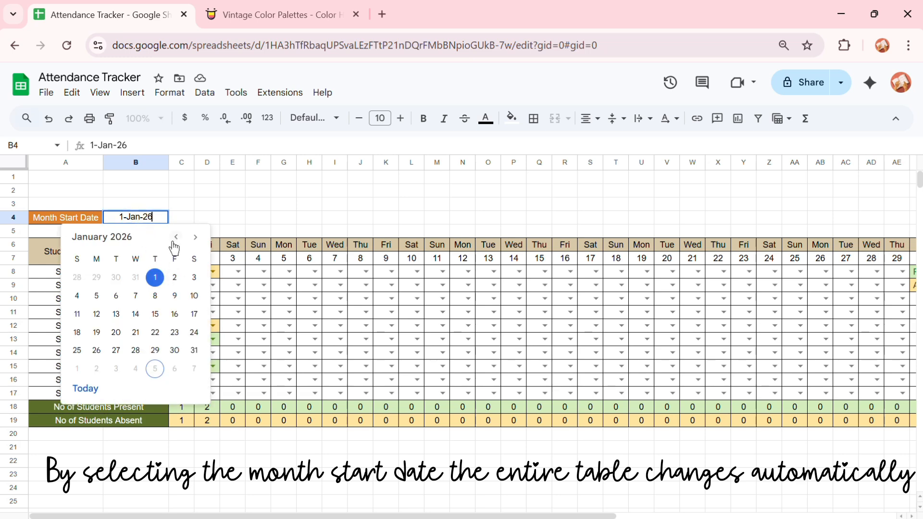
click(84, 369)
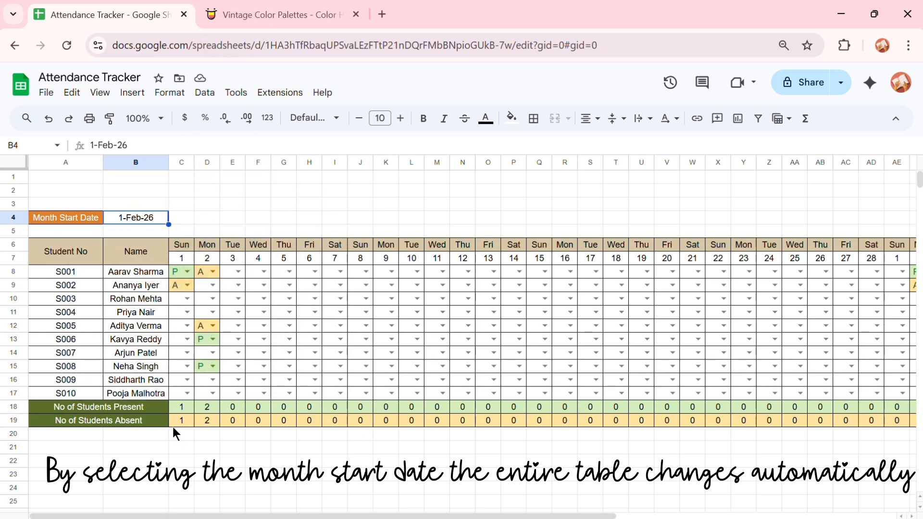
Step: Change the month start date in B4 back to 1-Jan-26
double_click(124, 220)
click(180, 240)
click(155, 295)
click(207, 217)
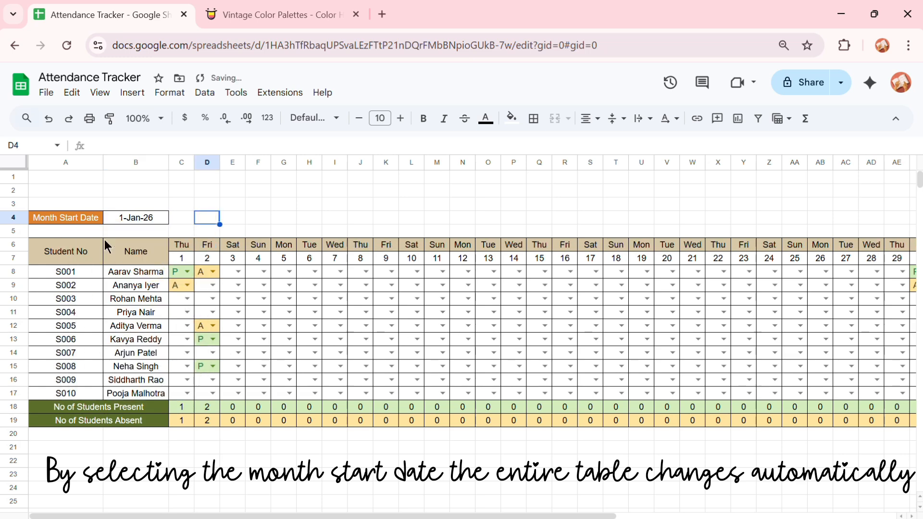
Step: Insert three blank rows above row 1 to make room over the tracker
click(51, 177)
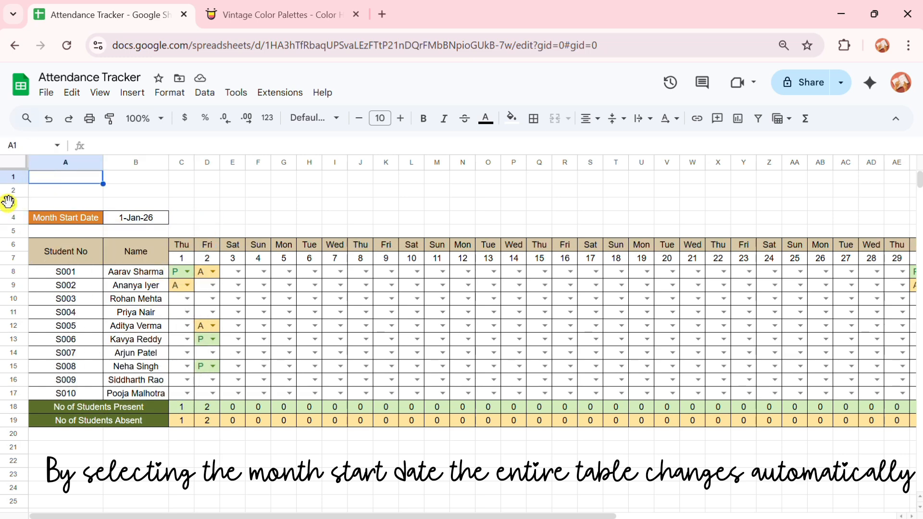
shift+click(10, 203)
right_click(10, 203)
click(43, 310)
shift+click(23, 245)
right_click(19, 244)
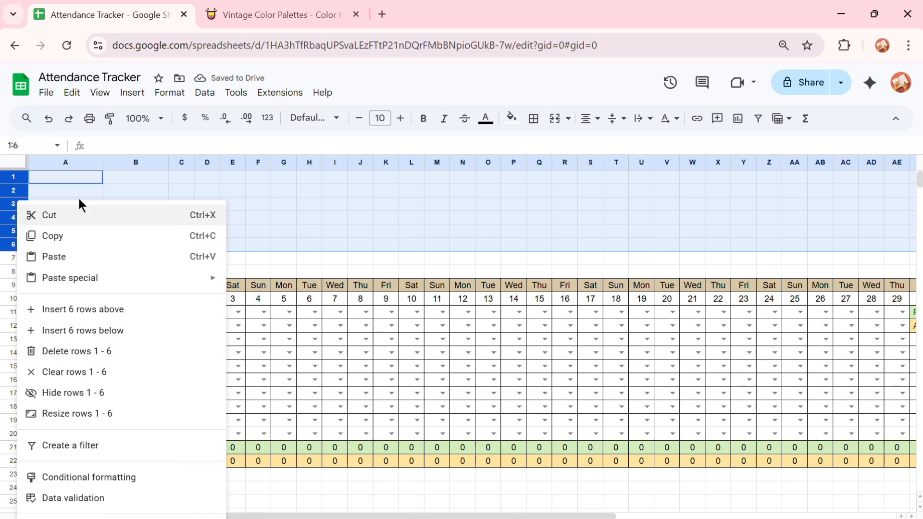
Step: Merge A1:AI2 into a single title cell across the full width of the tracker
click(57, 179)
drag(399, 516, 623, 215)
shift+click(618, 189)
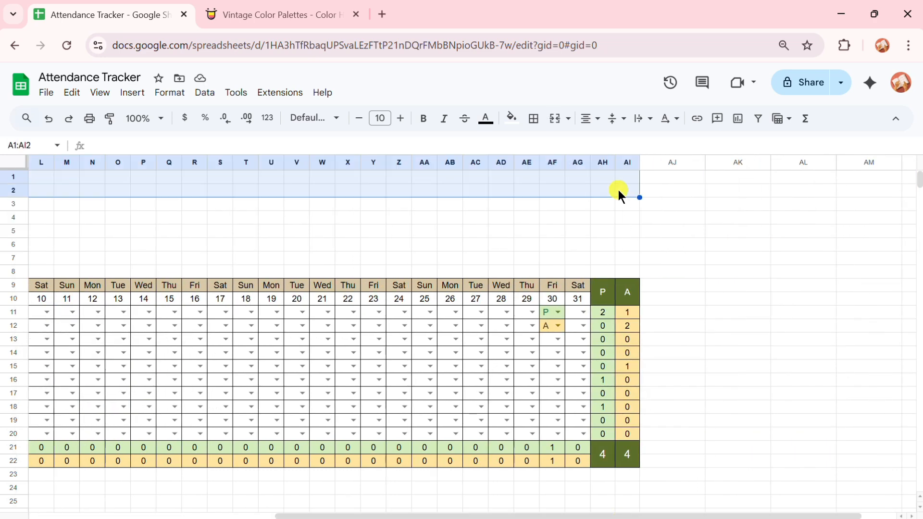
click(555, 119)
Step: Enter the title "Attendance Tracker" in the merged cell A1:AI2
text(Attendance TRacker)
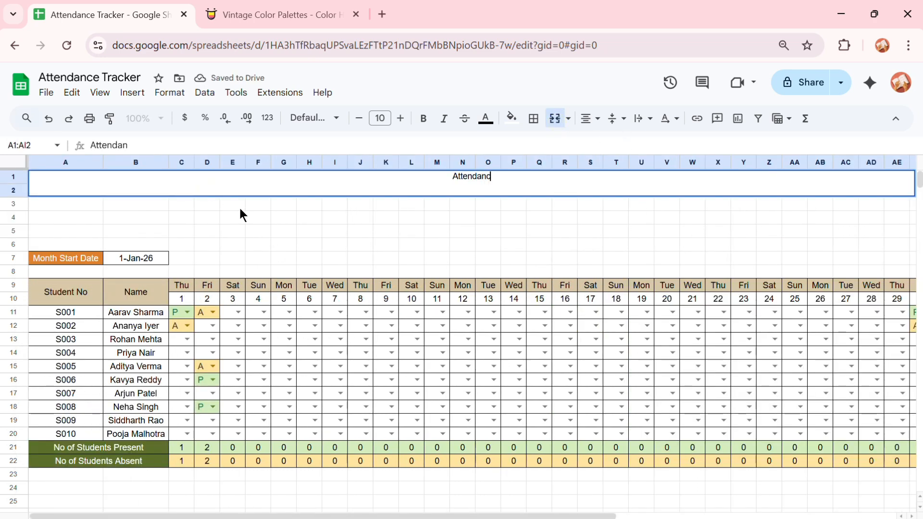
key(BackSpace)
key(BackSpace)
key(BackSpace)
key(BackSpace)
key(BackSpace)
key(BackSpace)
text(racker)
key(Return)
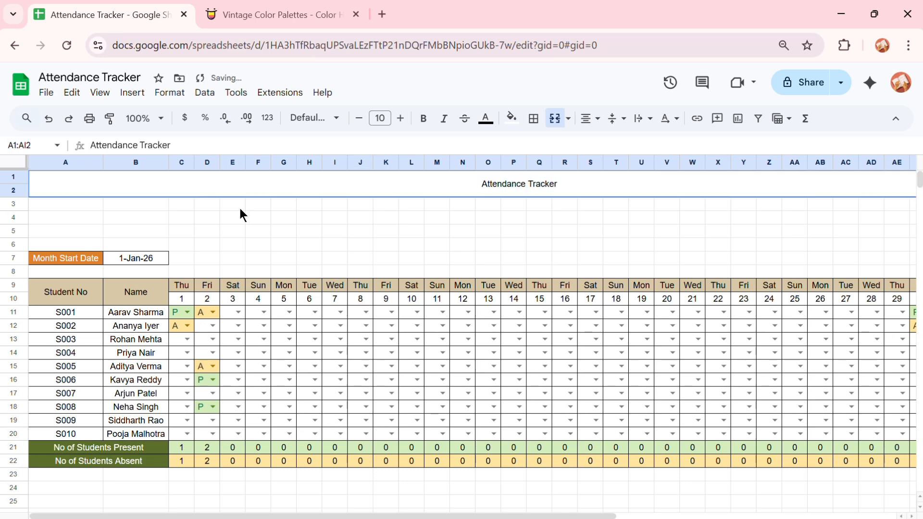
Step: Give the Attendance Tracker title a decorative script font and enlarge its text
click(317, 118)
click(332, 243)
click(400, 120)
click(401, 120)
click(401, 119)
click(400, 119)
click(401, 120)
click(400, 120)
click(400, 120)
click(405, 257)
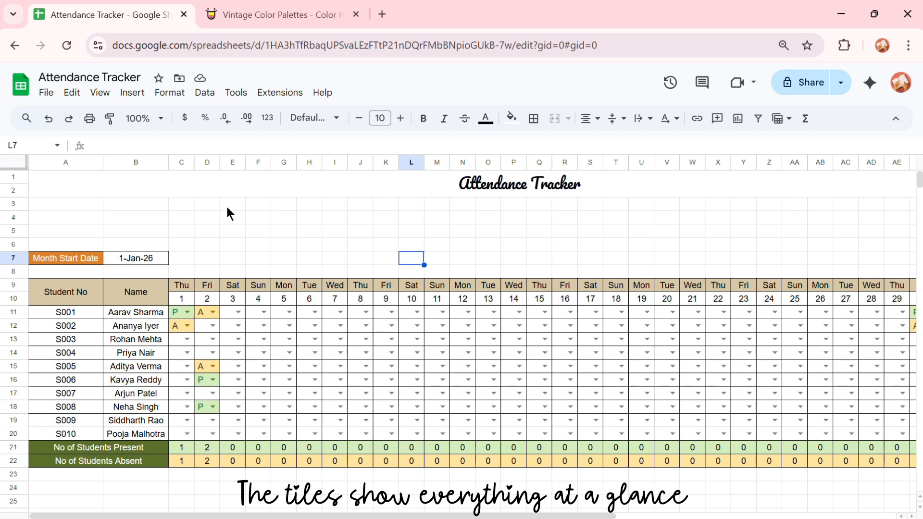
Step: Merge E4:G5 and enter the tile label "Present"
drag(226, 205, 292, 234)
click(554, 119)
text(Present)
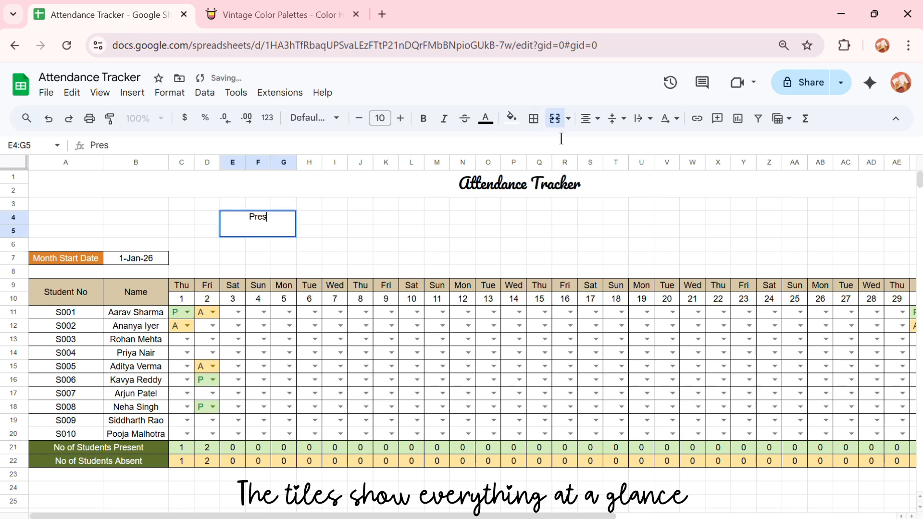
key(Tab)
Step: Merge H4:I5 beside the Present label and link it to the overall present total with =AH21
drag(309, 218, 335, 231)
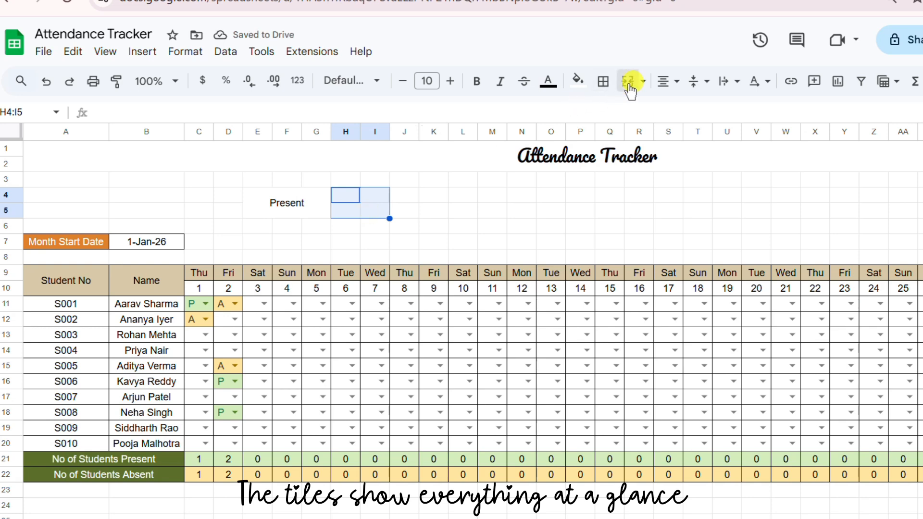
click(629, 83)
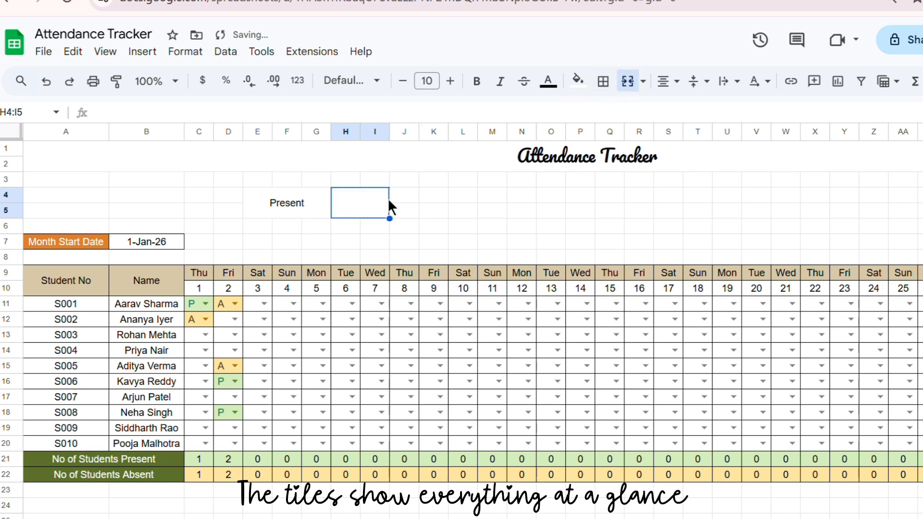
text(=)
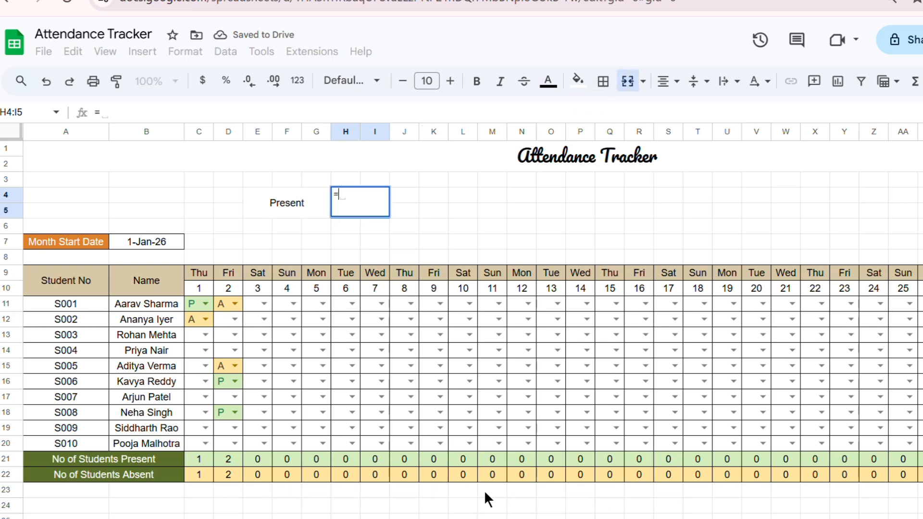
scroll(473, 337, right, 3)
scroll(473, 337, right, 5)
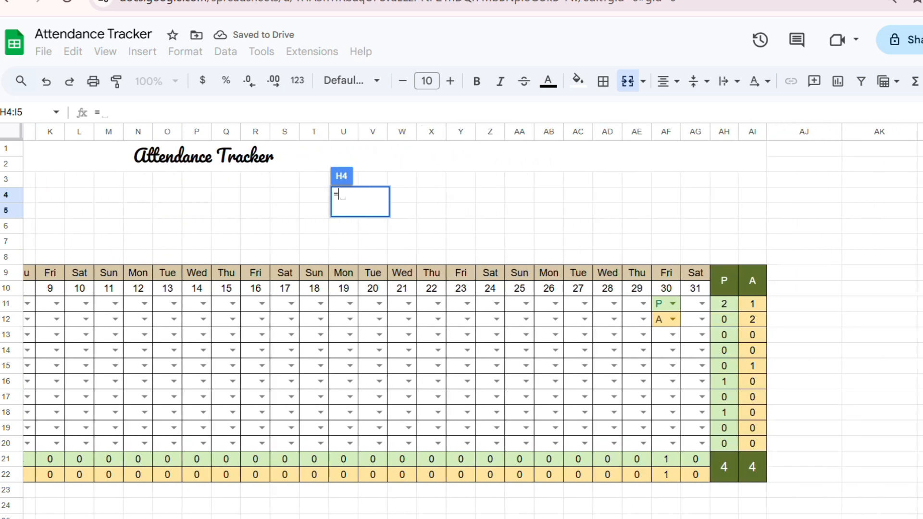
click(726, 467)
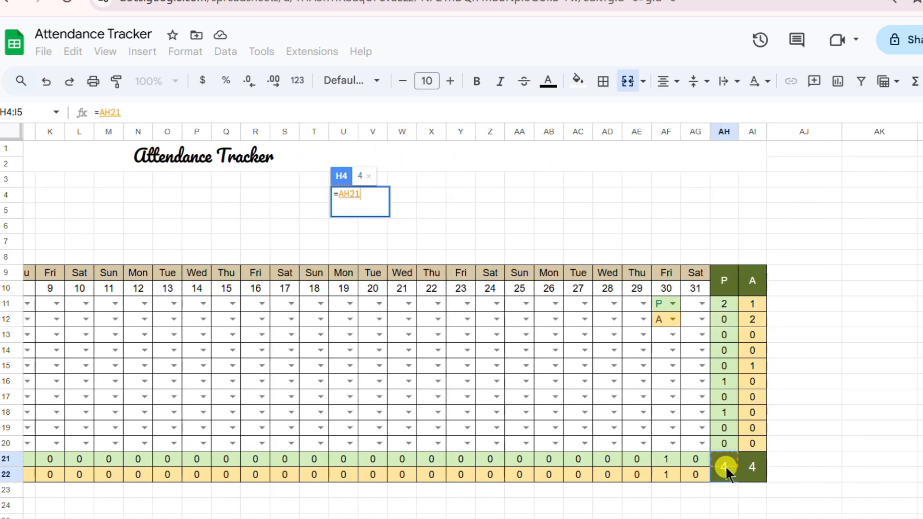
Step: Copy the Present tile E4:I5 to K4 and relabel the copy "Absent"
click(281, 220)
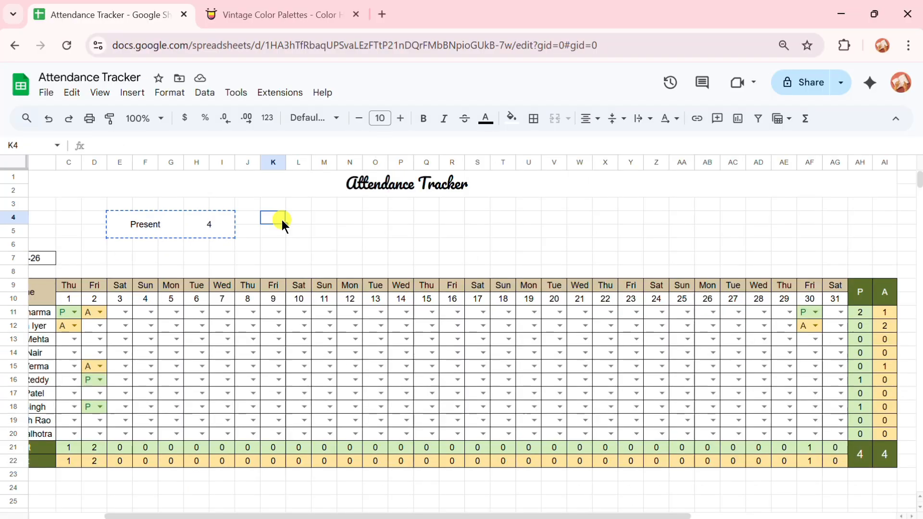
text(Present)
click(305, 225)
text(Ab)
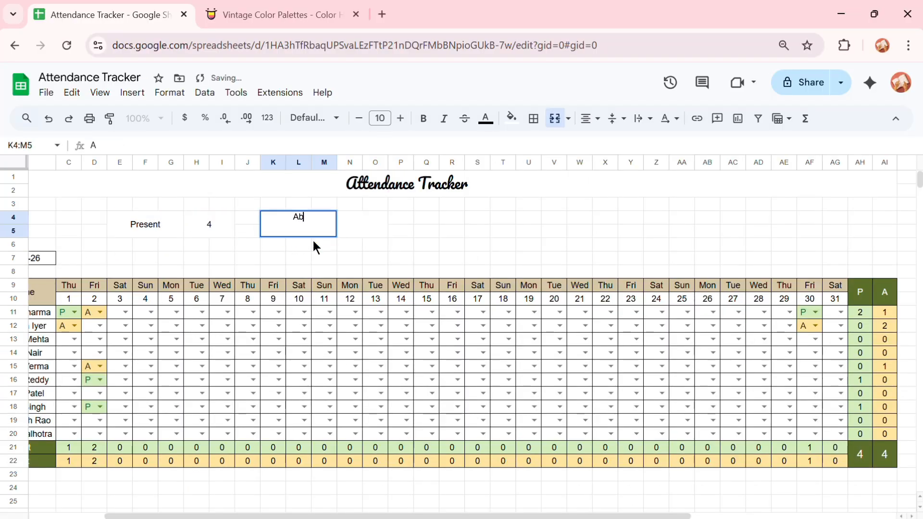
text(sent)
Step: Link the Absent tile's value cell N4:O5 to the overall absent total in AI21
key(Tab)
text(=)
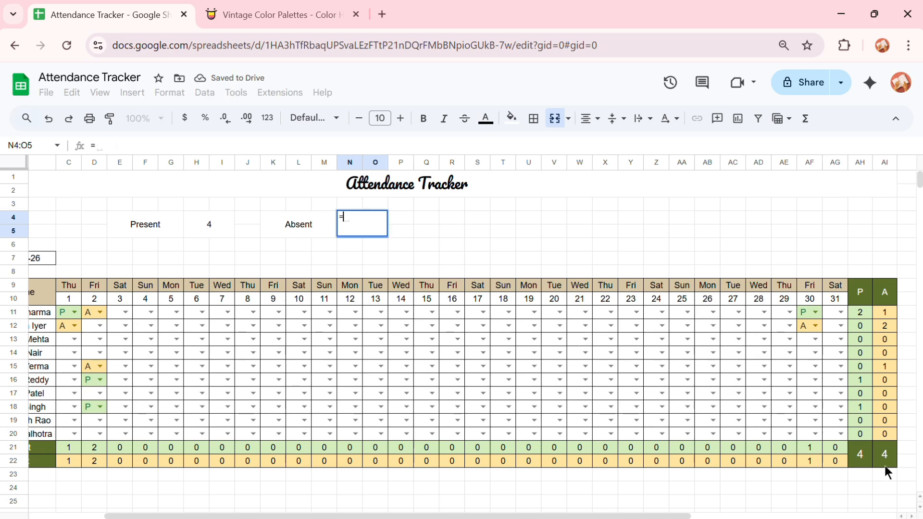
click(885, 466)
key(Return)
Step: Mark D12 and D13 as P and E11, E16 and E18 as A to test the tiles
drag(465, 516, 332, 516)
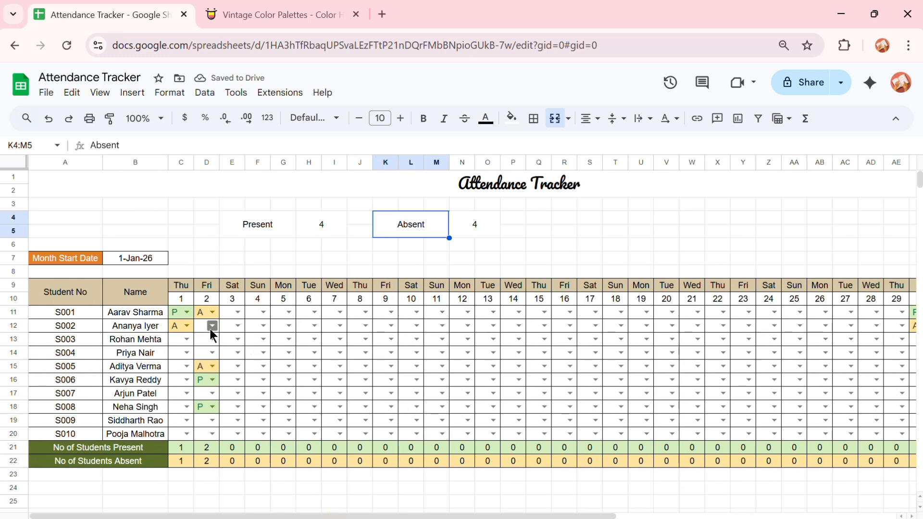
click(212, 326)
click(206, 343)
click(212, 339)
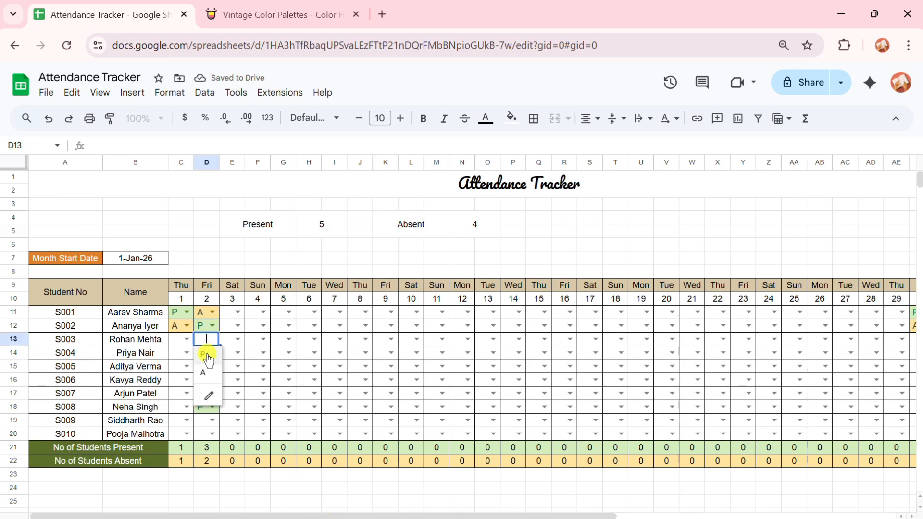
click(207, 355)
click(237, 313)
click(232, 346)
Step: Format the Present label in E4:G5 with the custom dark green fill and white text
click(266, 225)
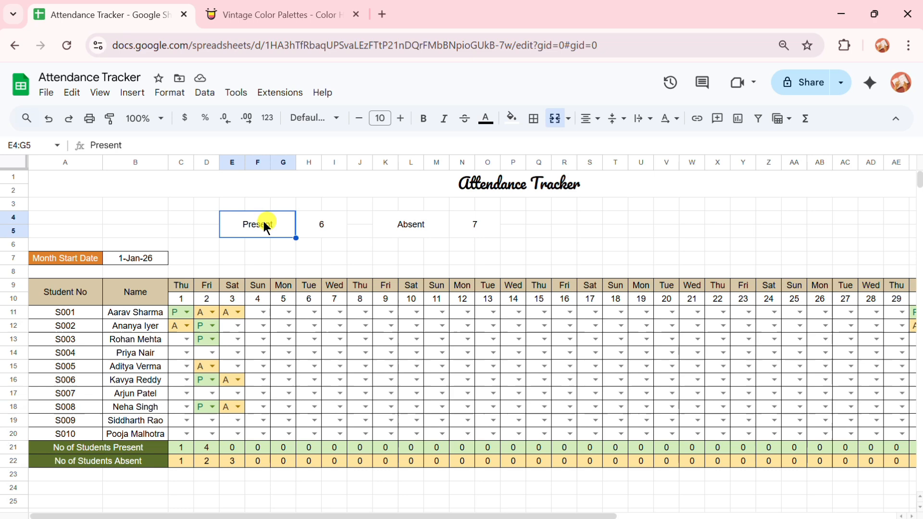
click(514, 120)
click(544, 335)
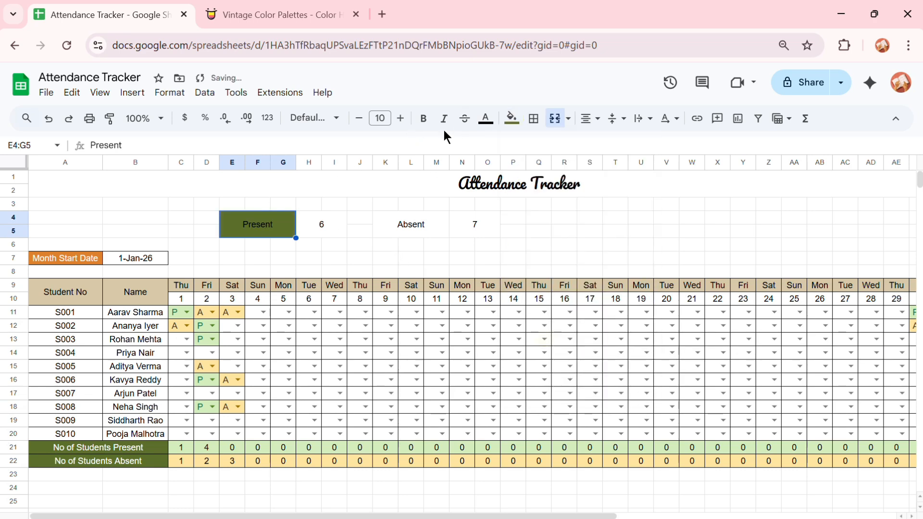
click(487, 118)
click(618, 164)
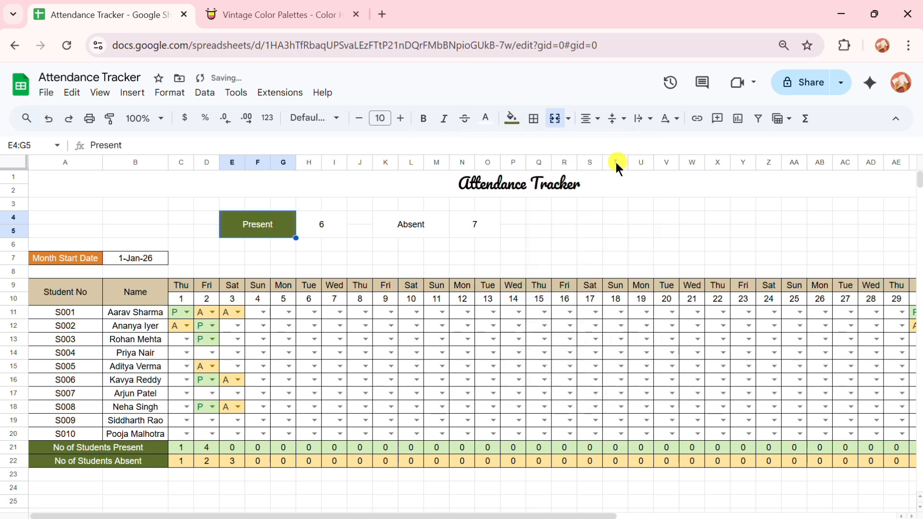
Step: Fill the Absent label in K4:M5 with the custom tan color
click(424, 228)
click(512, 118)
click(535, 333)
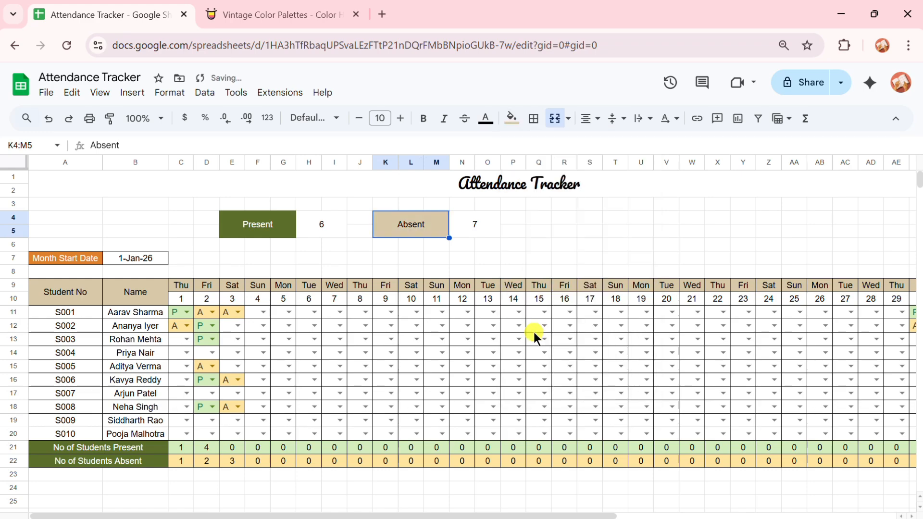
Step: Apply all borders to the Present tile E4:I5 and the Absent tile K4:O5
drag(282, 231, 346, 231)
click(533, 118)
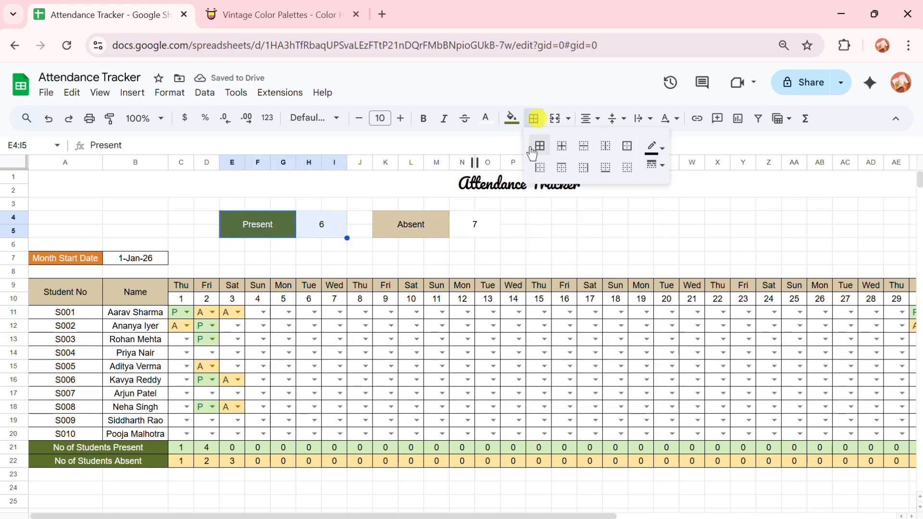
drag(434, 233, 481, 231)
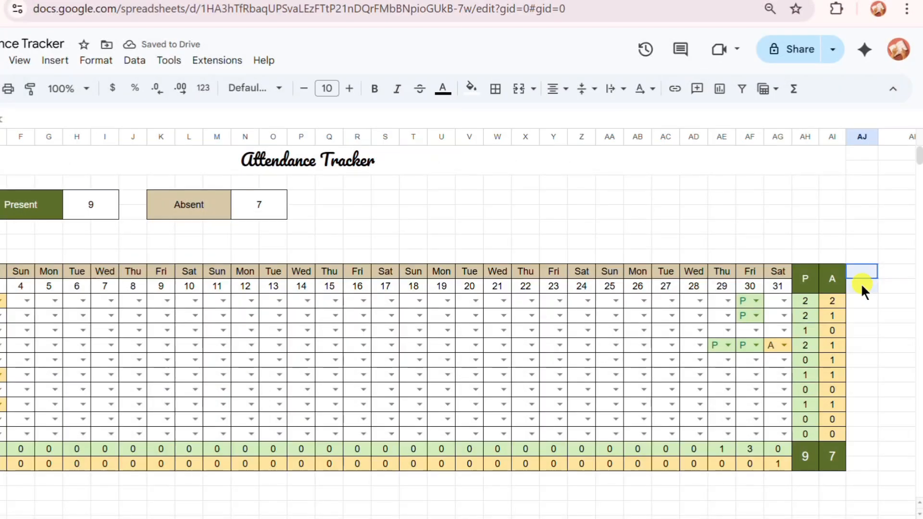
Step: Merge AJ9:AJ10 beside the A header and enter % as the column header
click(526, 90)
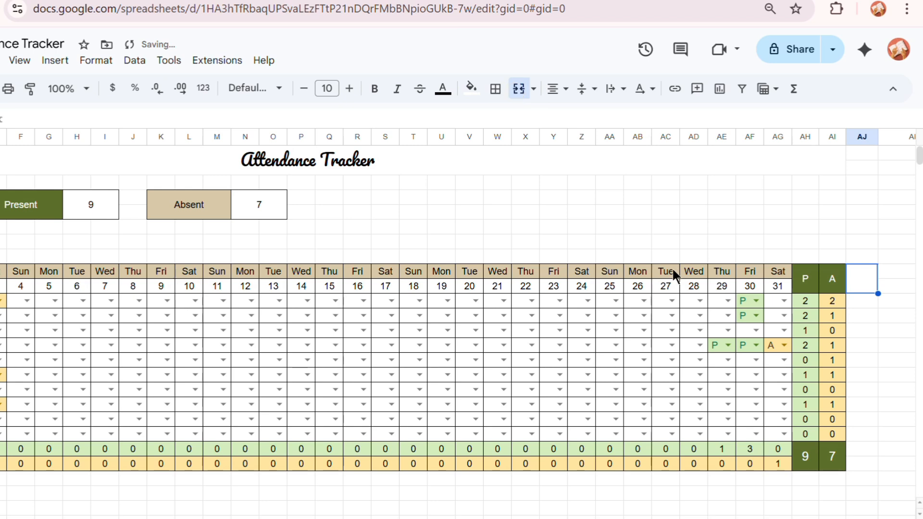
text(%)
Step: Enter the attendance formula =if(AH11+AI11=0,0,AH11/(AH11+AI11)) in AJ11 for the first student
click(862, 301)
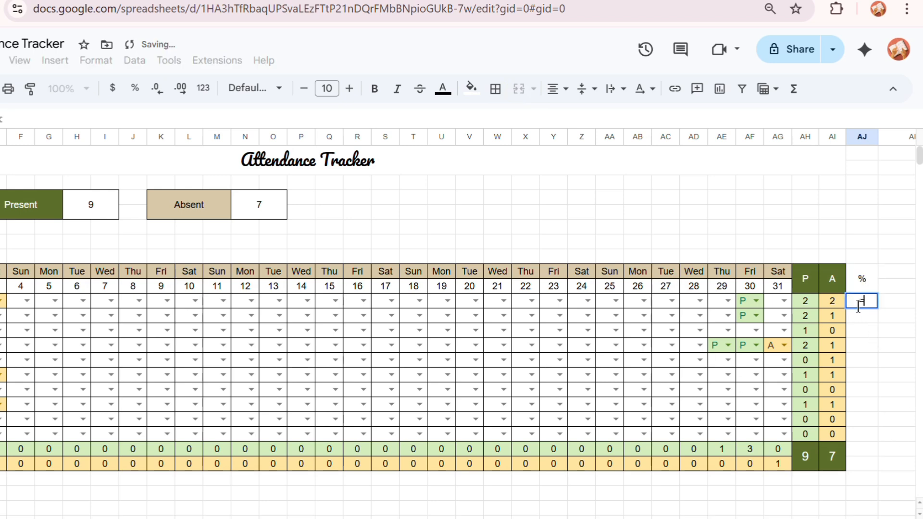
text(=if()
click(803, 301)
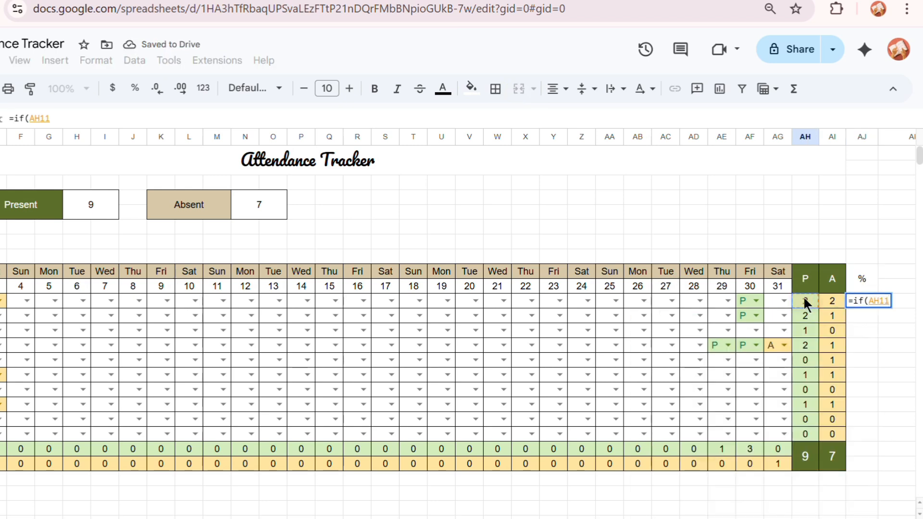
text(+)
click(832, 302)
text(=0)
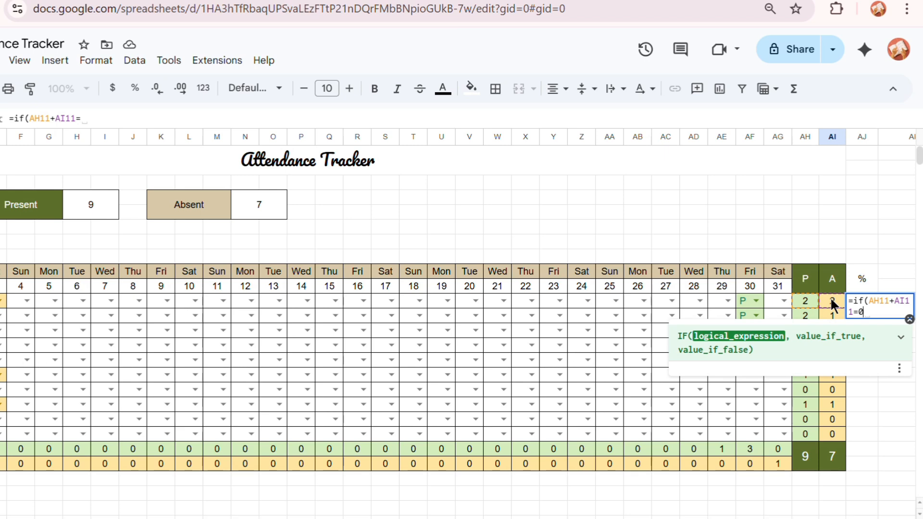
text(,0)
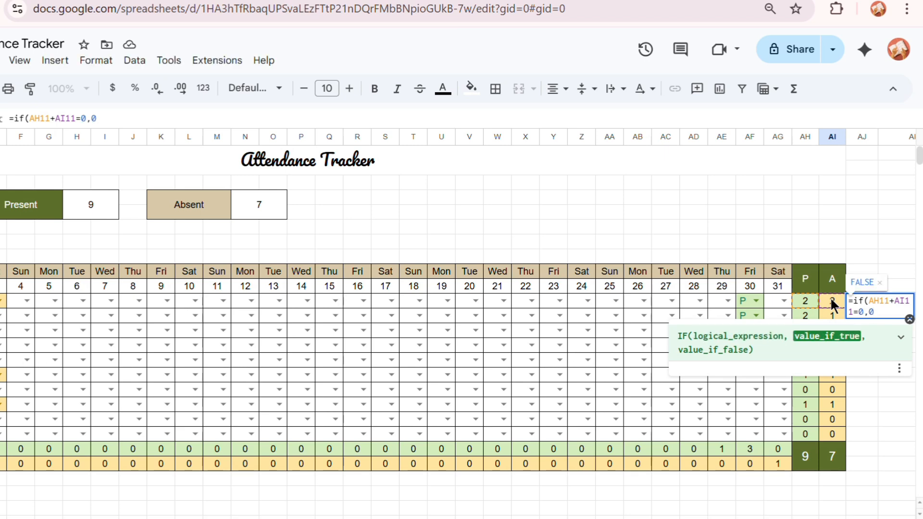
text(,)
click(806, 295)
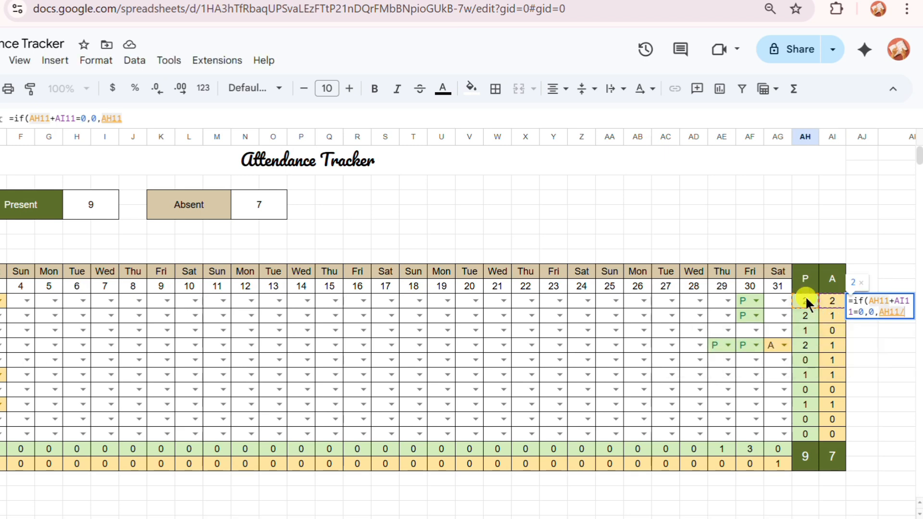
text(/()
click(805, 295)
text(+)
click(829, 301)
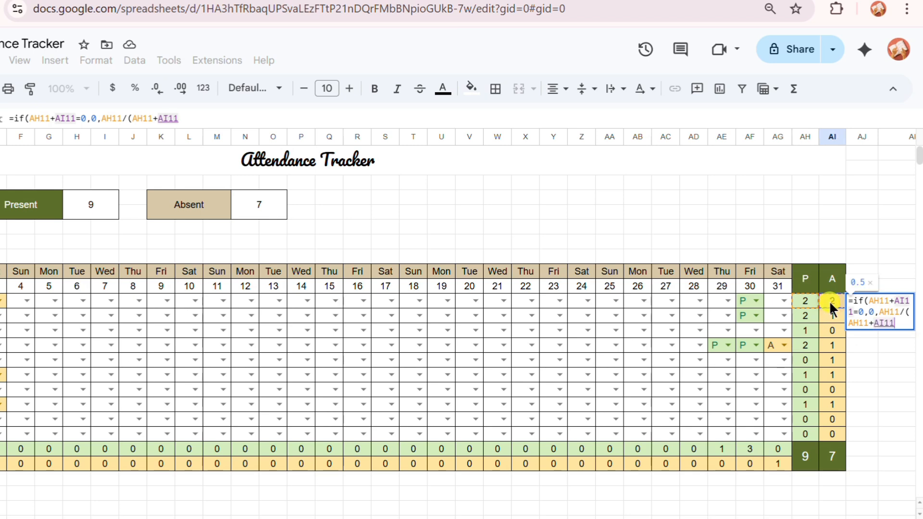
text()))
key(Return)
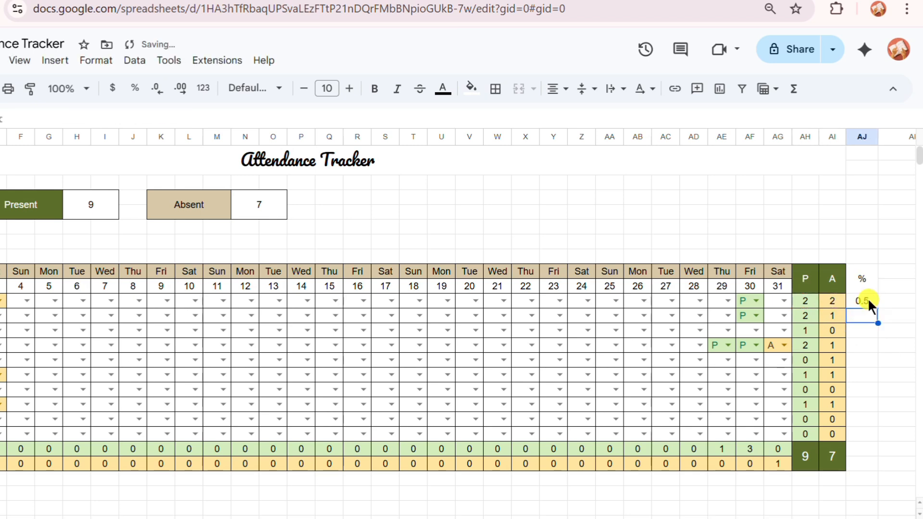
Step: Format AJ11 as a percentage without decimals and fill its formula down to AJ20
click(862, 301)
click(135, 88)
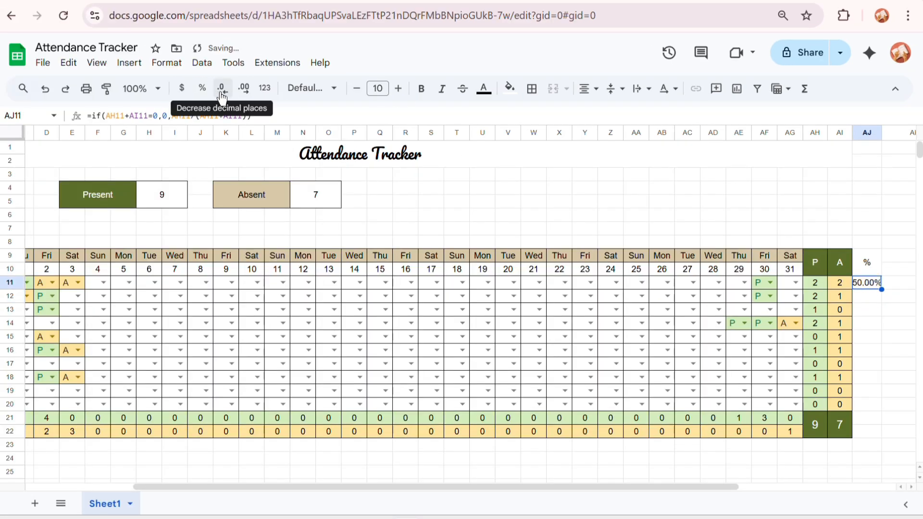
click(222, 96)
click(222, 96)
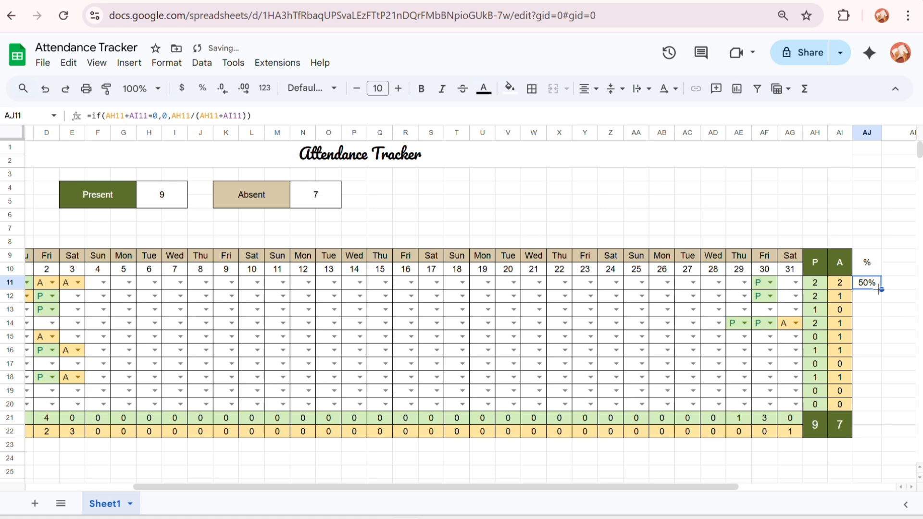
drag(882, 290, 868, 406)
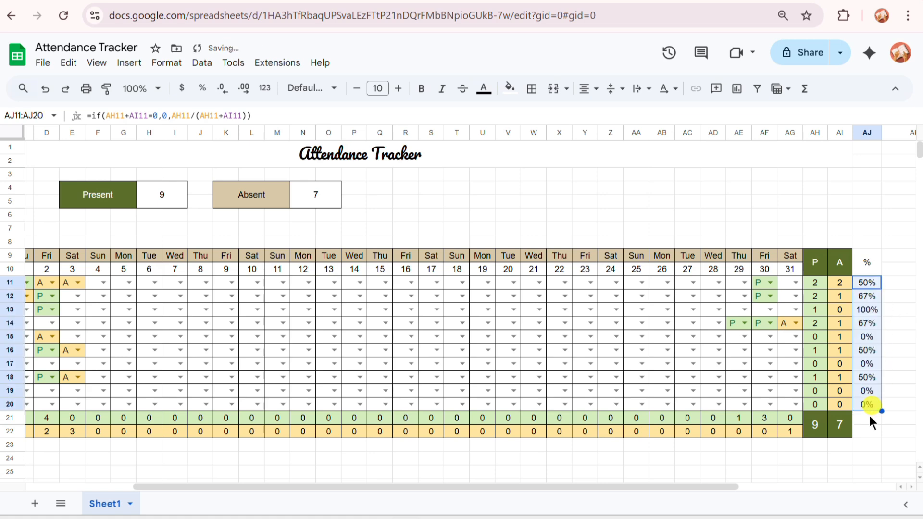
Step: Merge AJ21:AJ22 below the percentages and enter =average(AJ11:AJ20) in it
click(865, 425)
click(555, 90)
text(=)
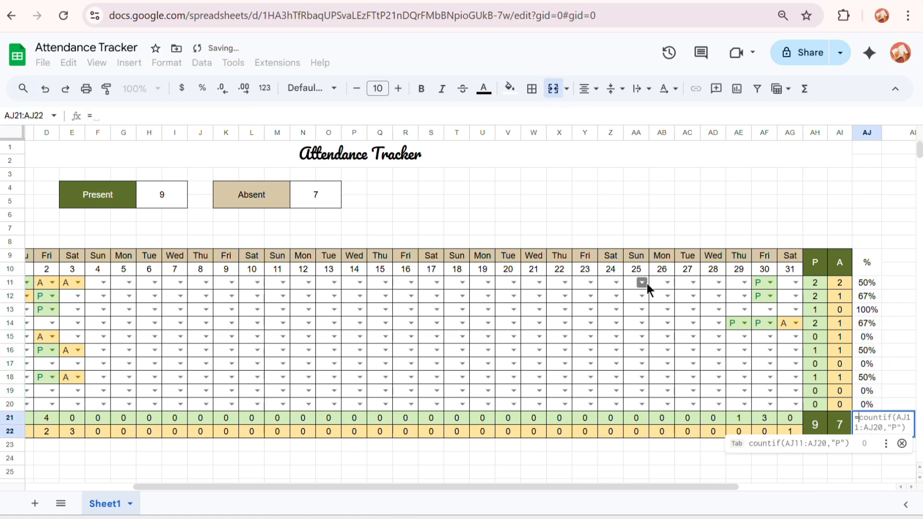
text(ave)
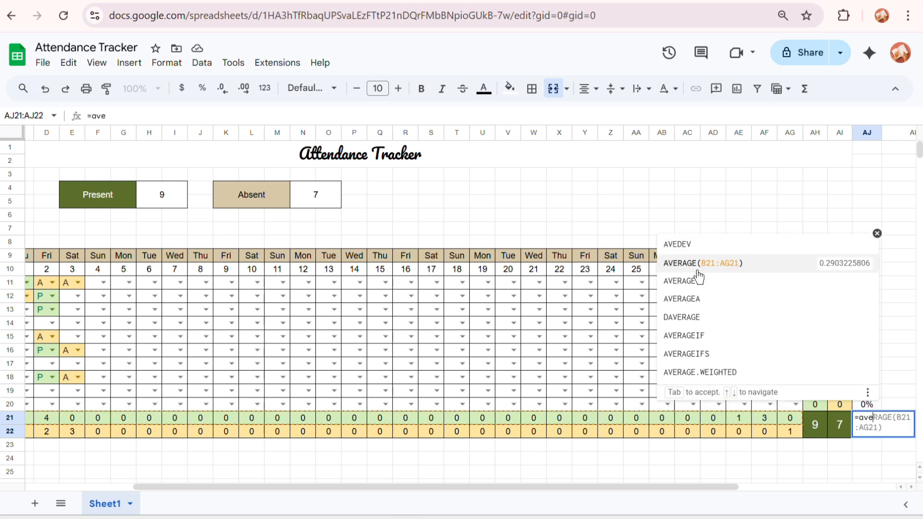
key(Tab)
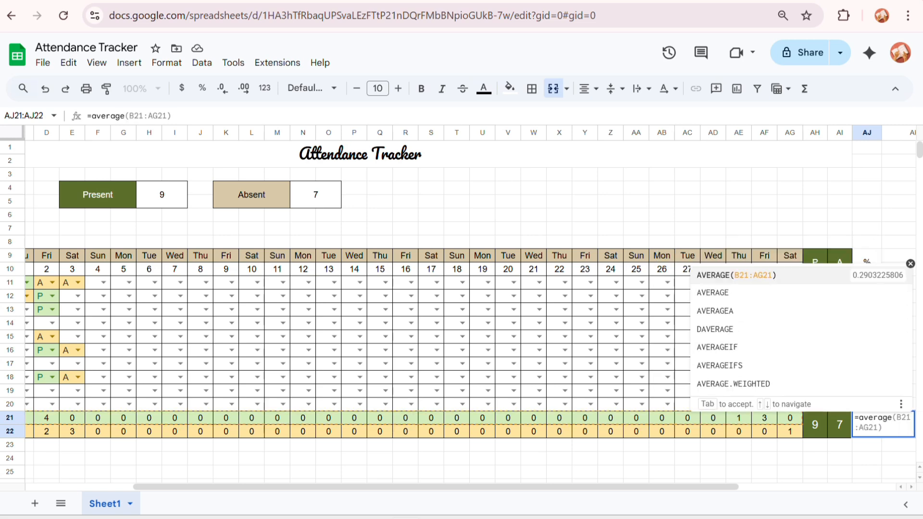
text(()
drag(867, 283, 868, 403)
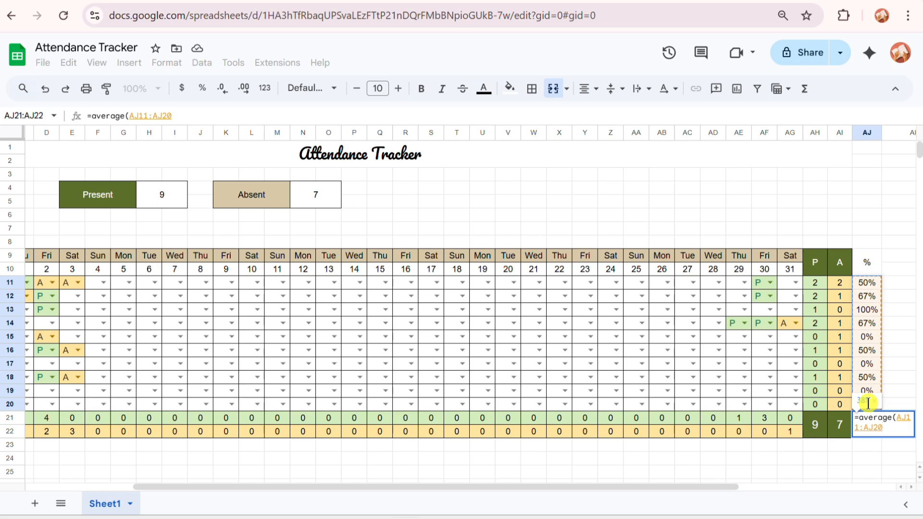
key(Return)
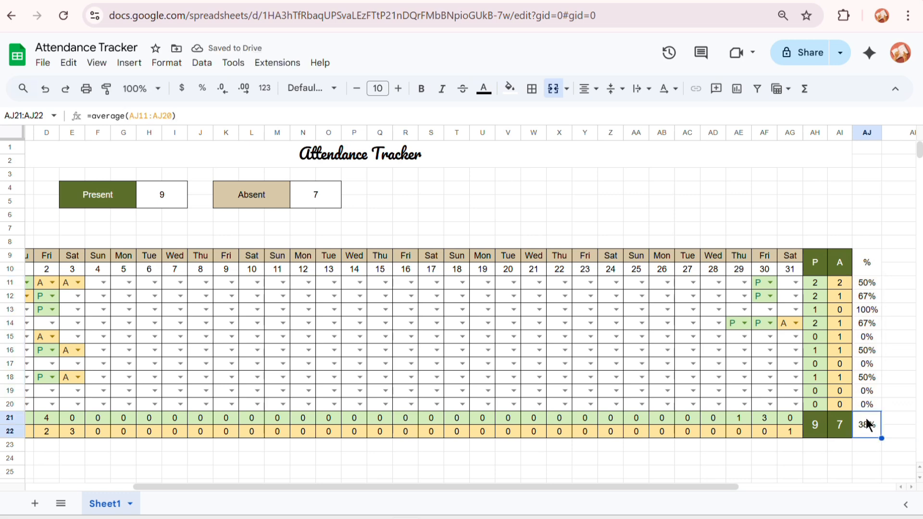
Step: Wrap the overall average formula in IFERROR with 0 as the fallback: =iferror(average(AJ11:AJ20),0)
click(94, 118)
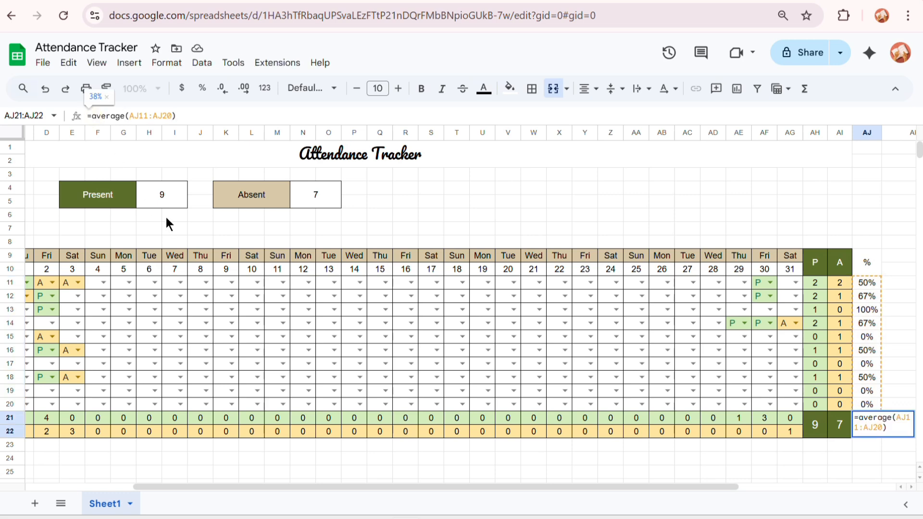
text(iferrr)
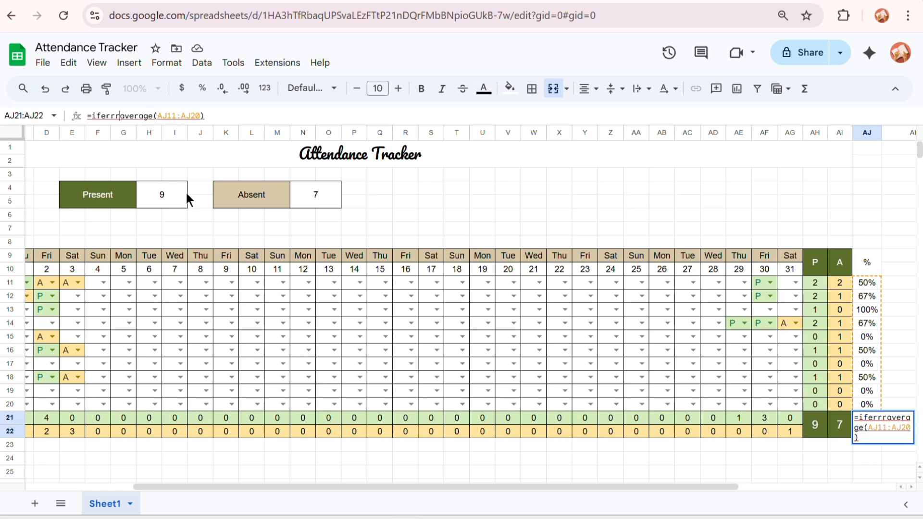
key(BackSpace)
text(or()
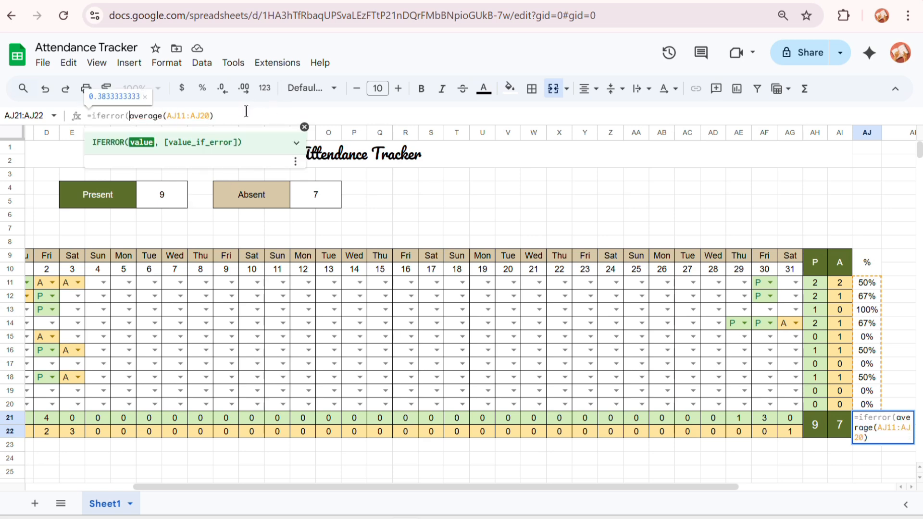
click(246, 111)
text(,0)
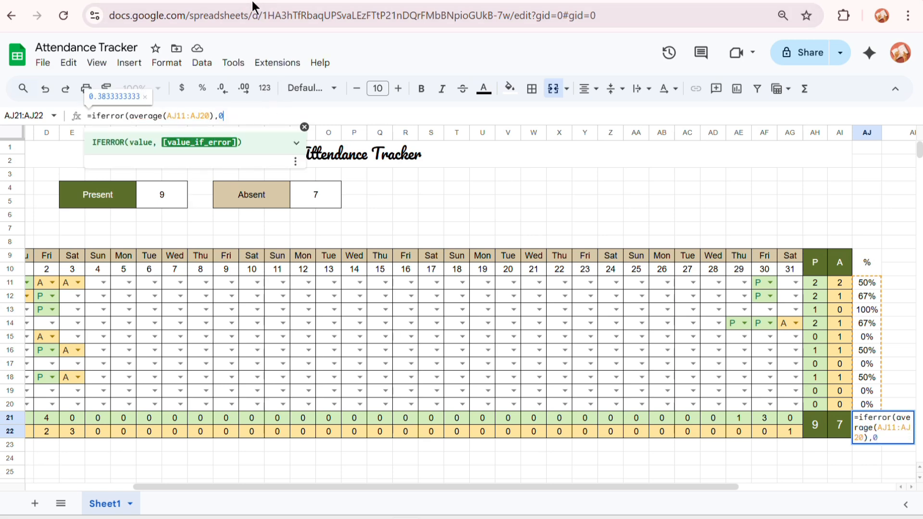
text())
key(Return)
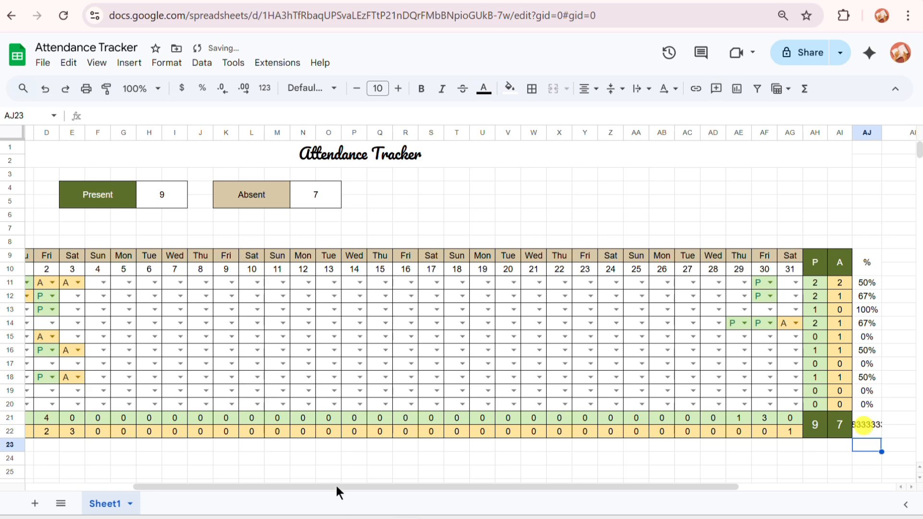
Step: Format the overall average in AJ21:AJ22 as a percentage without decimals
click(864, 425)
click(202, 88)
click(222, 89)
click(222, 89)
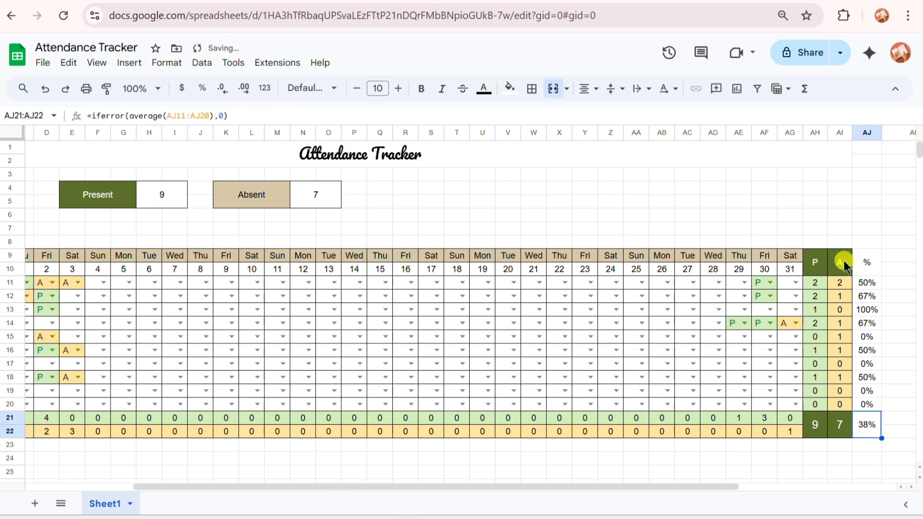
Step: Fill the % header AJ9:AJ10 and the overall average AJ21:AJ22 with the custom orange color
click(861, 263)
click(508, 88)
click(511, 305)
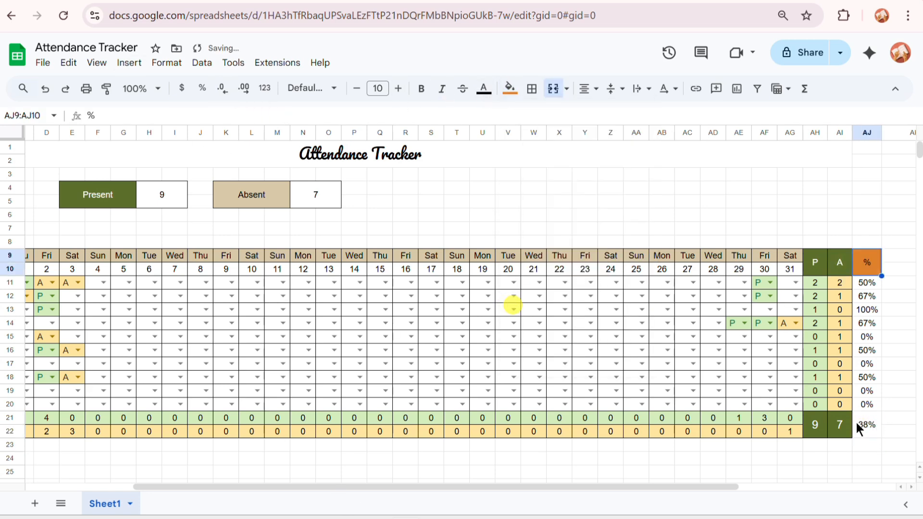
click(858, 425)
click(509, 88)
click(511, 305)
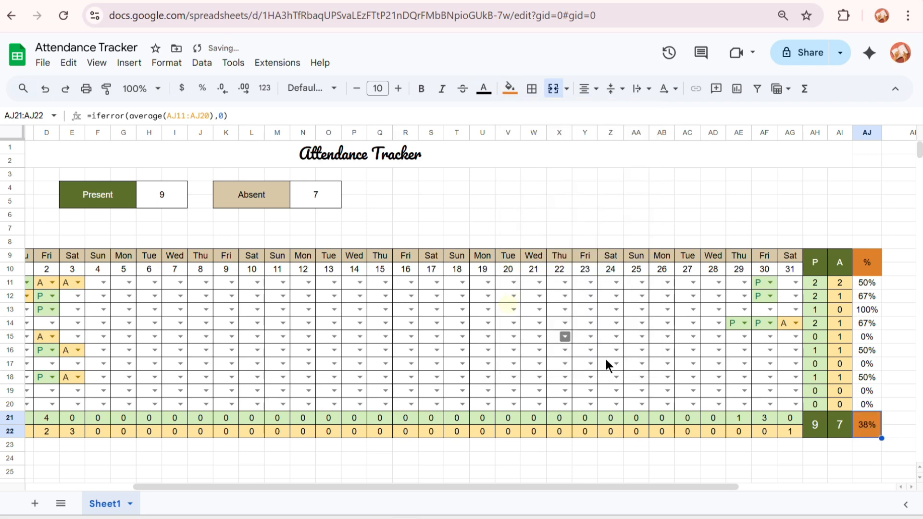
Step: Set the overall average to font size 12 and make both its text and the % header's text white
click(398, 89)
click(398, 89)
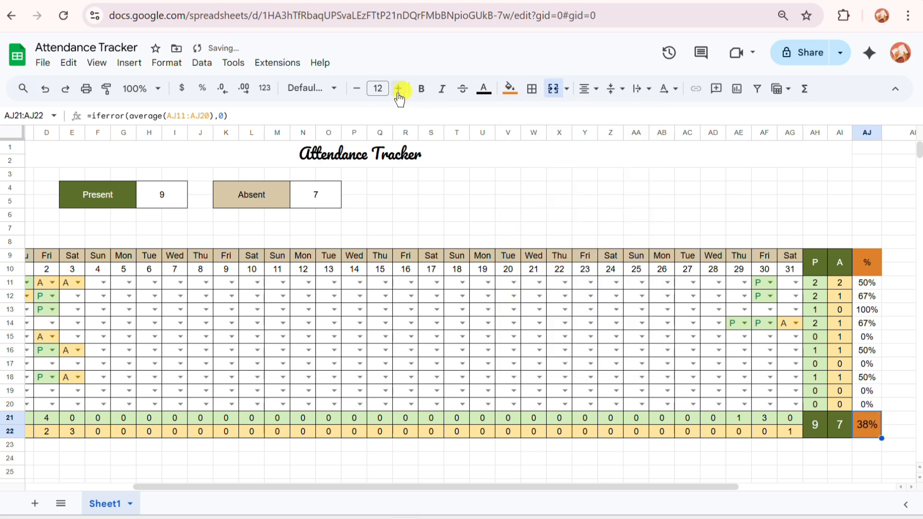
click(484, 88)
click(616, 134)
click(865, 262)
click(483, 88)
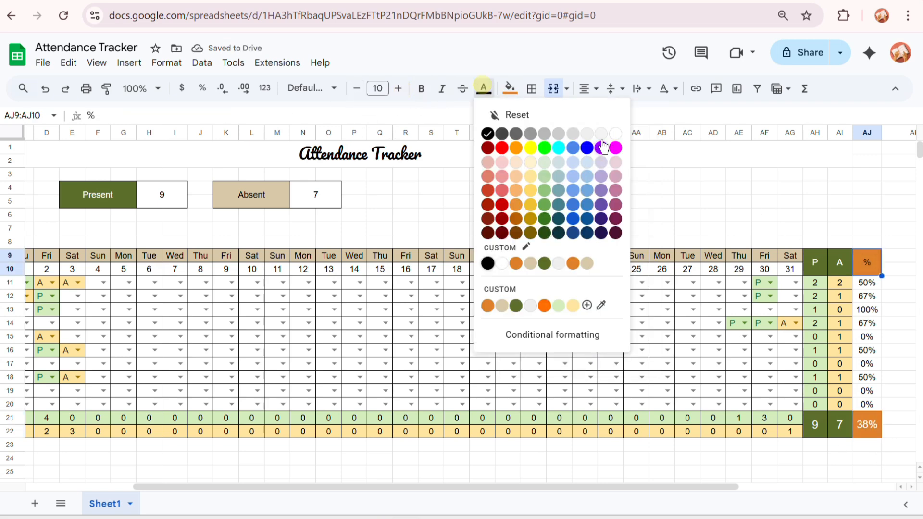
click(615, 133)
Step: Apply all borders to the P, A and % columns in AH9:AJ22
drag(815, 262, 865, 428)
click(532, 88)
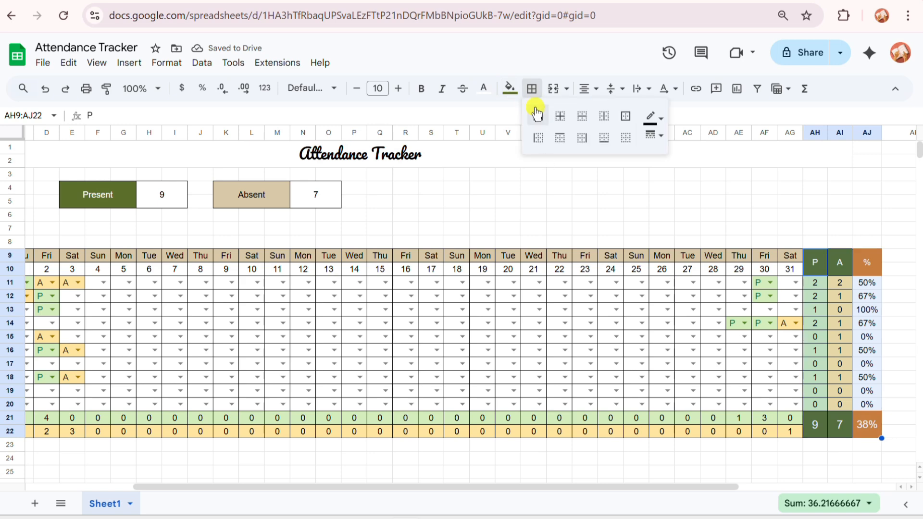
click(544, 172)
Step: Copy the Absent tile K4:O5 to Q4 and label the copy Percentage
drag(281, 188, 313, 192)
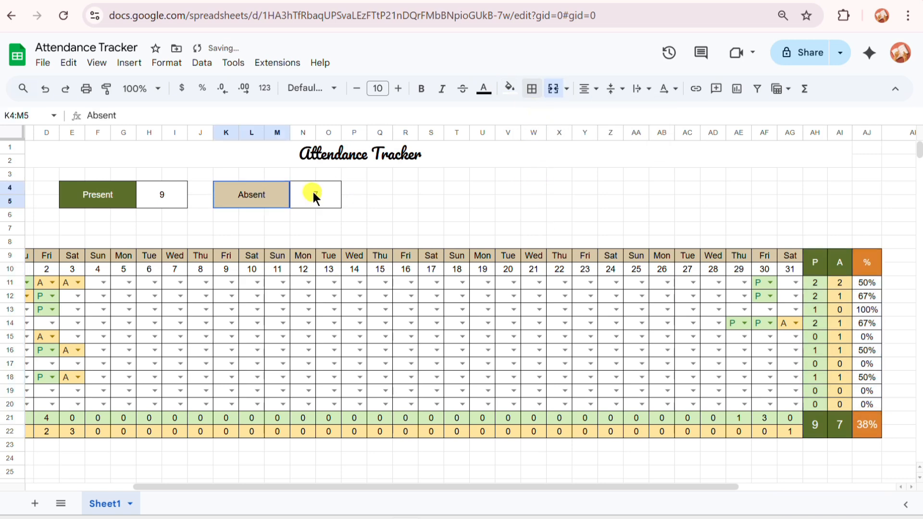
key(ctrl+c)
click(380, 189)
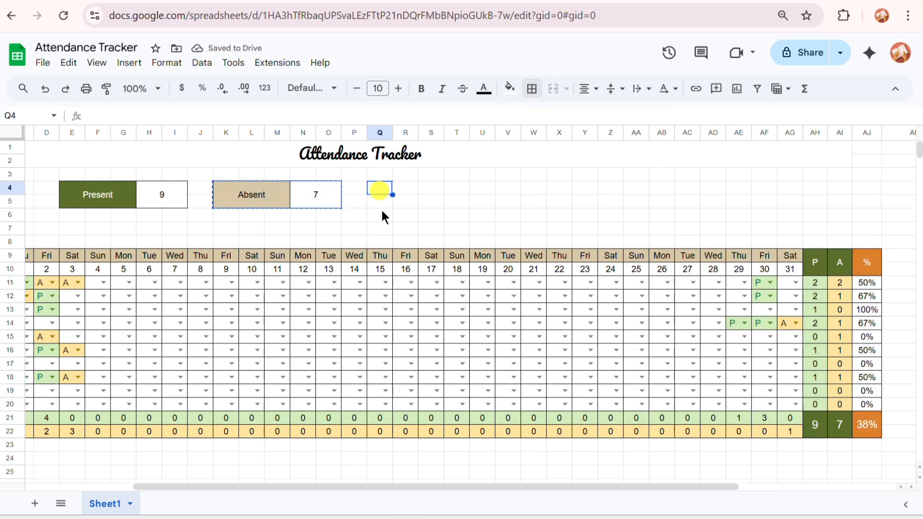
key(ctrl+v)
click(392, 196)
text(Percentage)
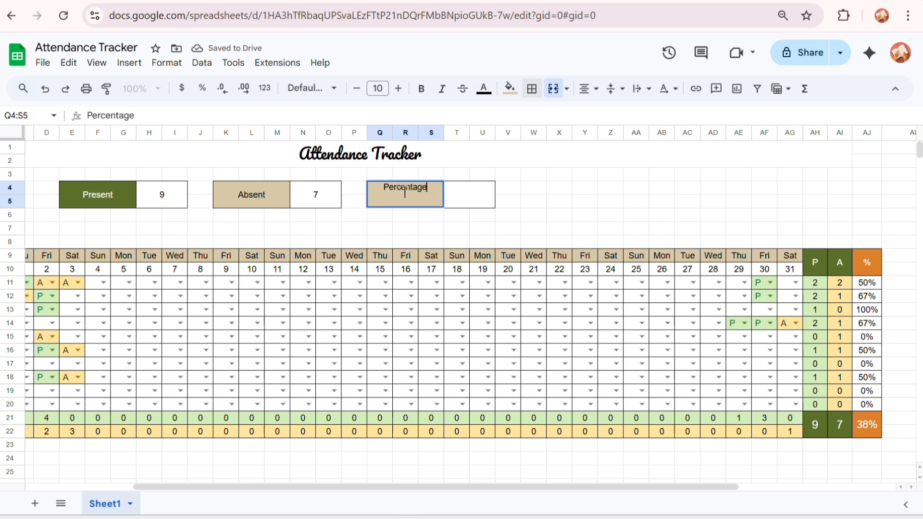
Step: Link the Percentage tile's value in T4:U5 to the overall average with =AJ21
key(Tab)
text(=)
click(867, 423)
key(Return)
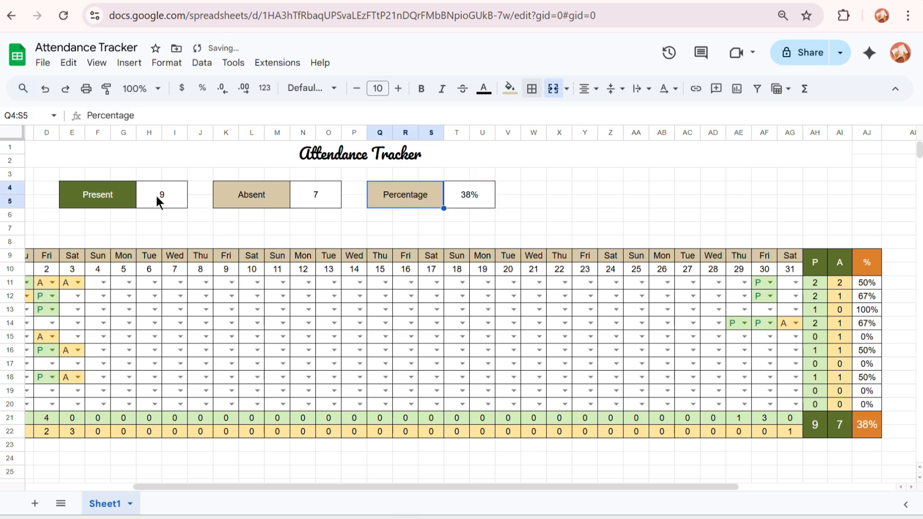
Step: Set the Present tile's value in H4:I5 to the Pacifico font at size 20
click(157, 195)
click(399, 89)
click(399, 89)
click(399, 90)
click(399, 89)
click(312, 88)
click(312, 219)
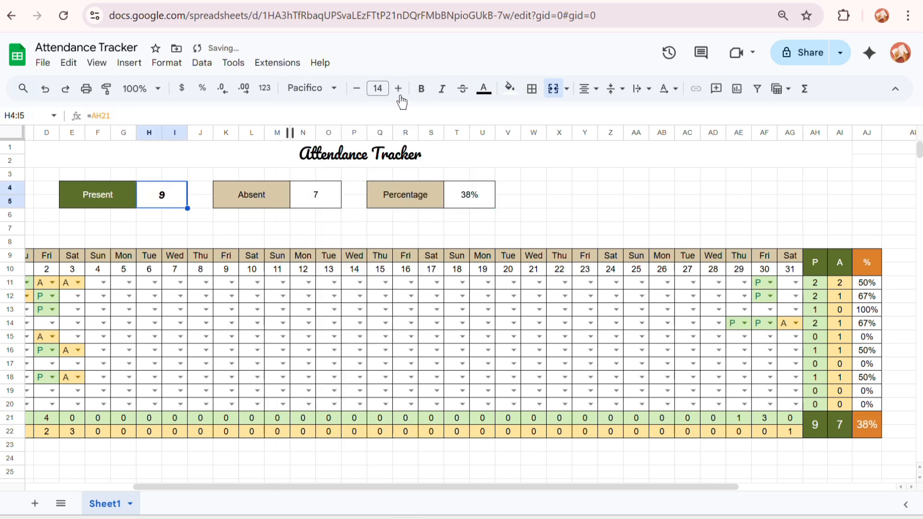
double_click(398, 89)
double_click(398, 89)
double_click(398, 89)
Step: Copy the Present value's formatting onto the Absent and Percentage values
click(106, 89)
click(313, 195)
click(106, 88)
click(470, 195)
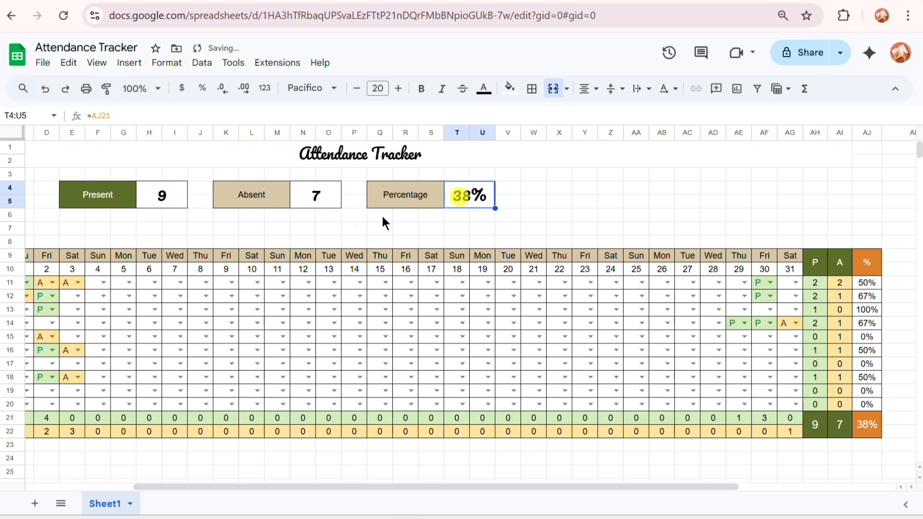
Step: Set the Present label in E4:G5 to the Pacifico font at size 14
click(99, 195)
click(313, 88)
click(336, 219)
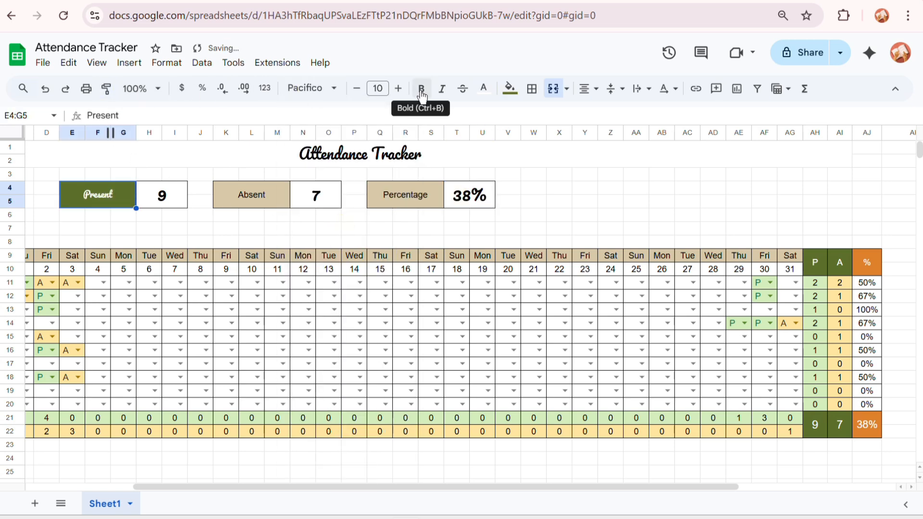
double_click(398, 89)
double_click(399, 89)
Step: Copy the Present label's formatting onto the Absent and Percentage labels
click(106, 88)
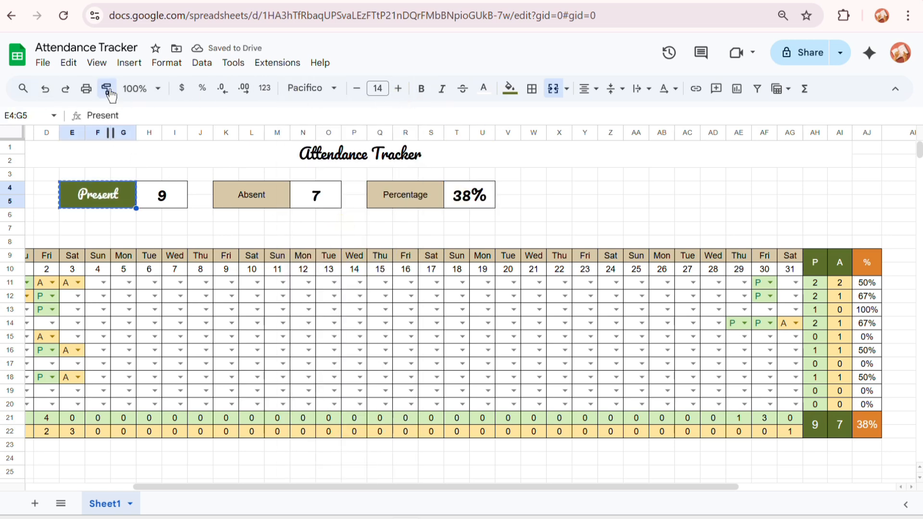
click(251, 195)
click(106, 88)
click(406, 195)
click(553, 216)
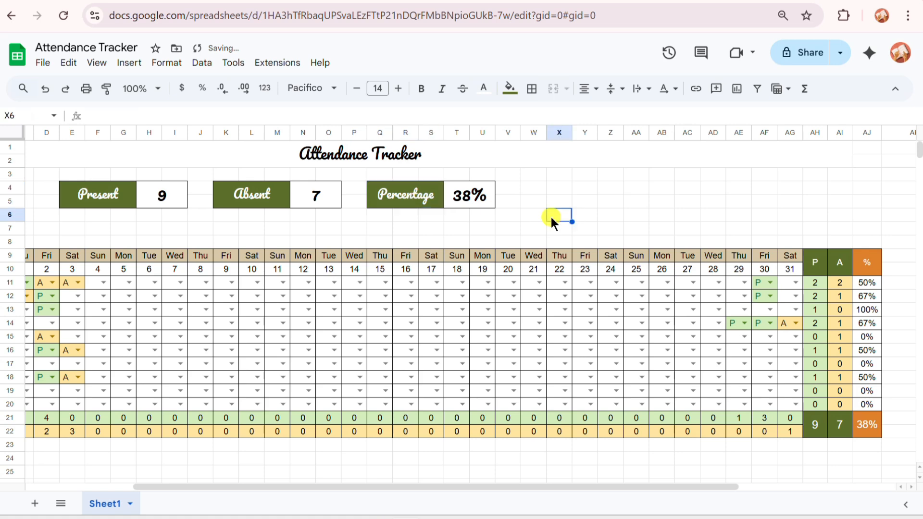
Step: Enter the labels Class, Present, Absent and Pecentage down cells AL1:AL4
text(Class)
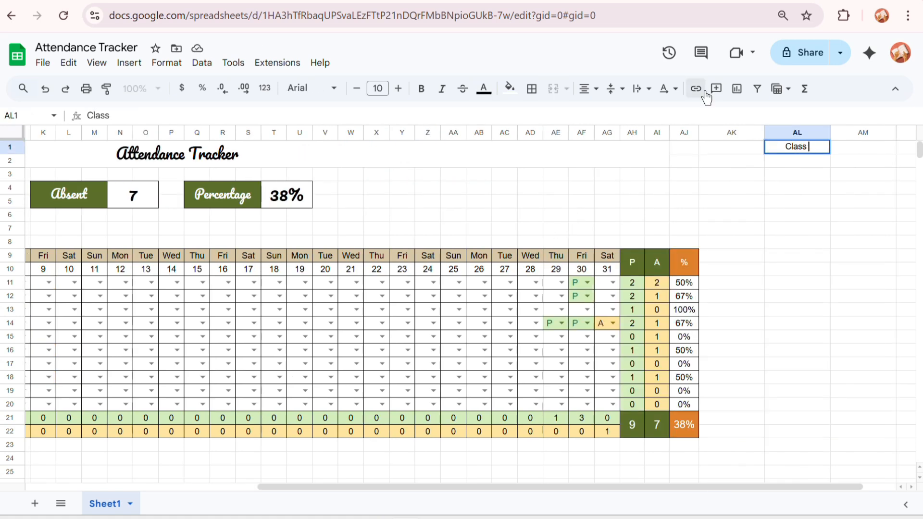
key(Return)
text(Present)
key(Return)
text(Absent)
key(Return)
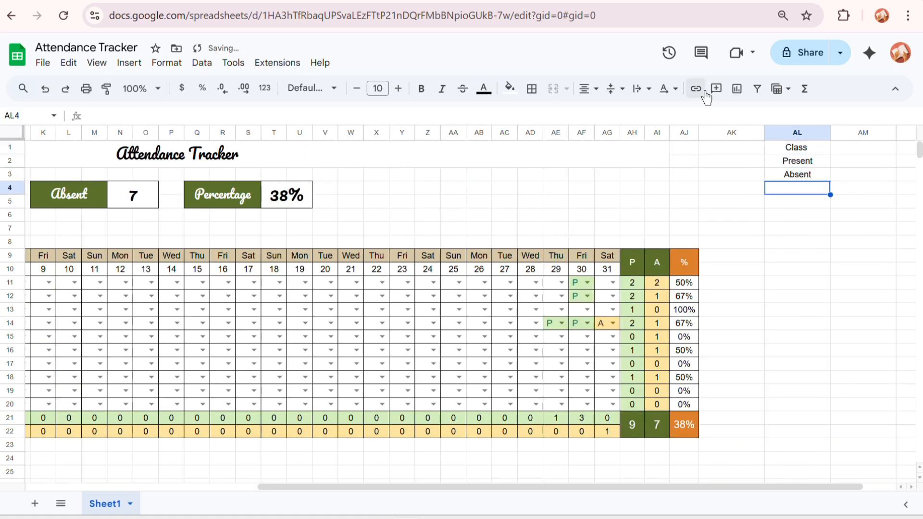
text(Pecentage)
Step: Link AM2, AM3 and AM4 to the overall present, absent and percentage totals in AH21, AI21 and AJ21
click(848, 159)
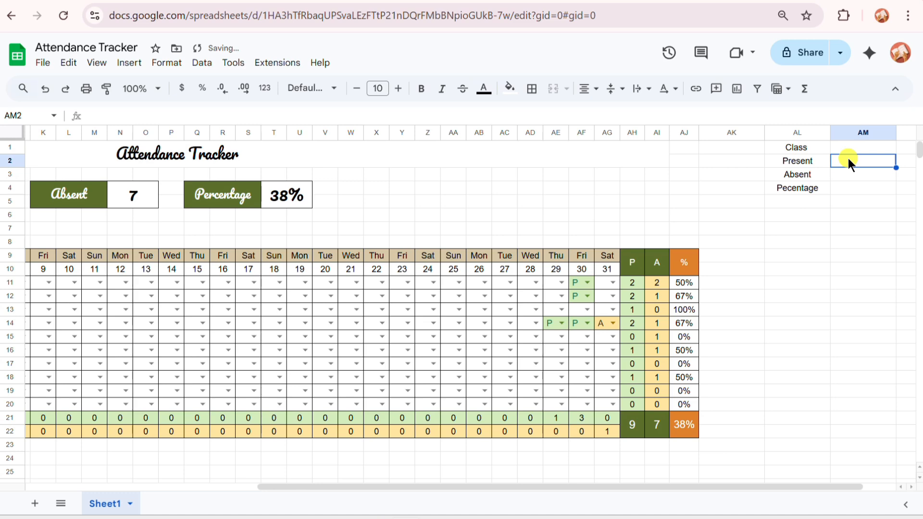
text(=)
click(631, 424)
key(Return)
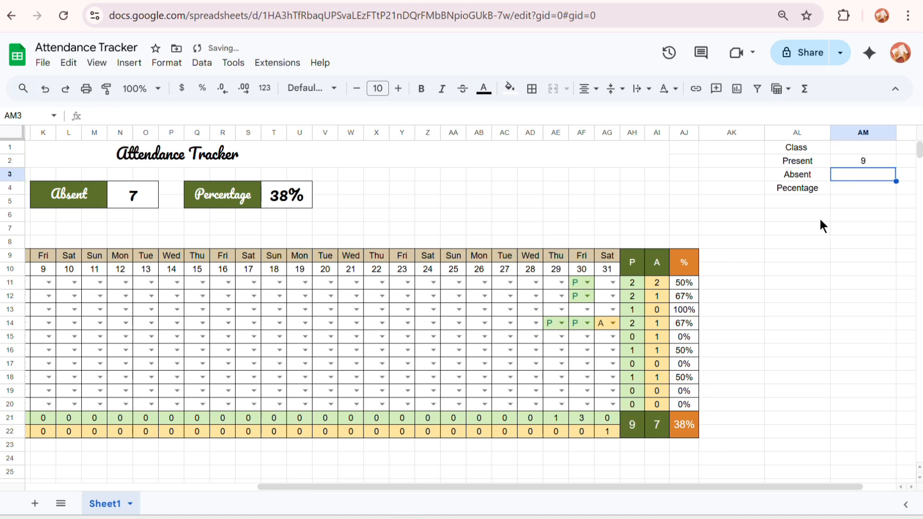
text(=)
click(651, 424)
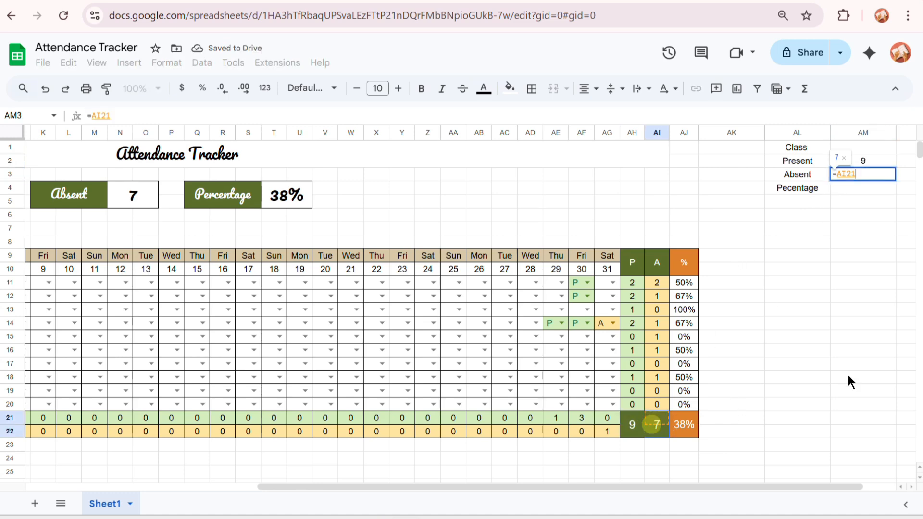
key(Return)
text(=)
click(680, 423)
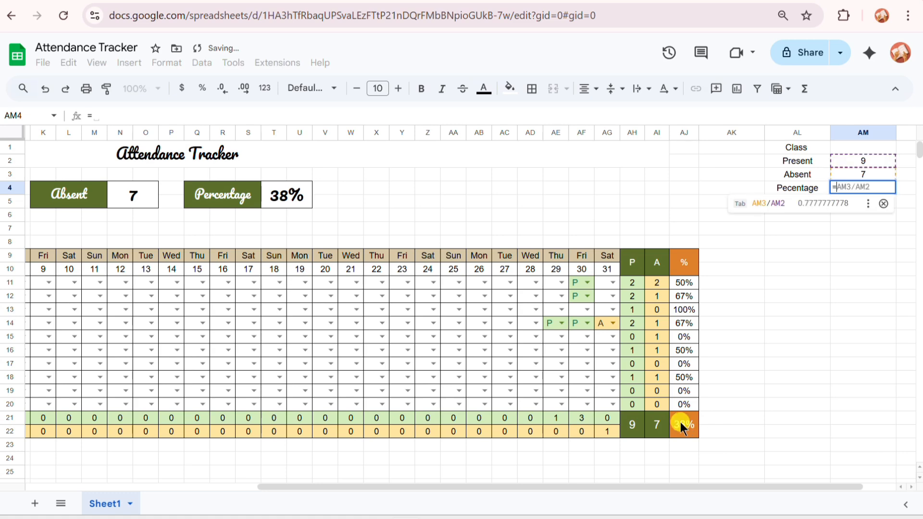
key(Return)
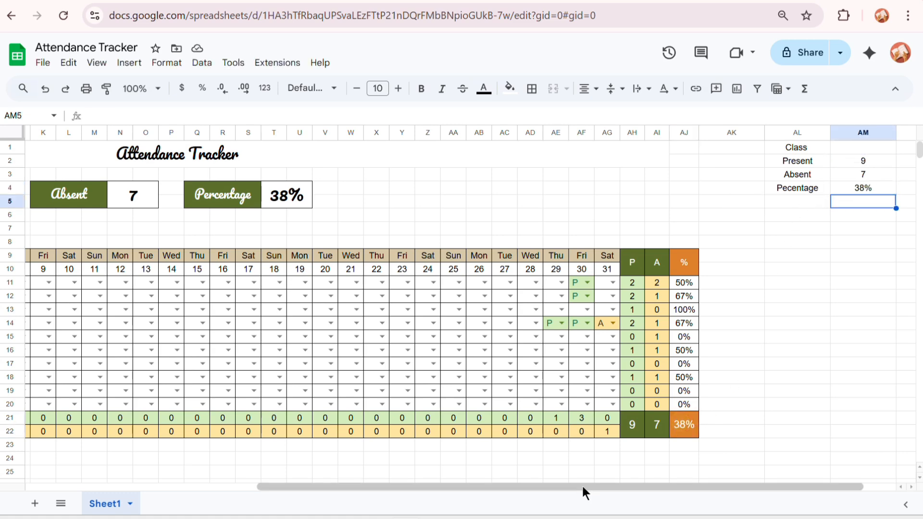
Step: Insert a doughnut chart of the Present and Absent data in AL2:AM3
drag(797, 160, 850, 175)
click(129, 62)
click(159, 214)
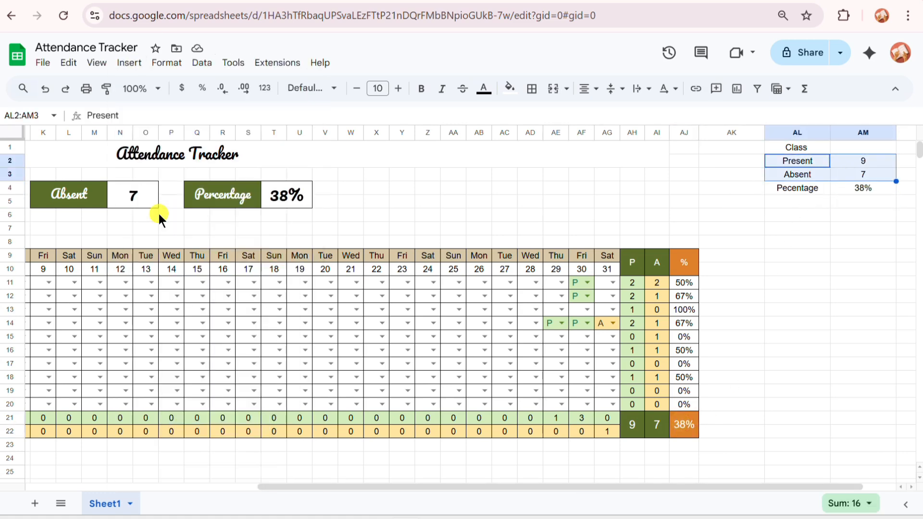
click(786, 182)
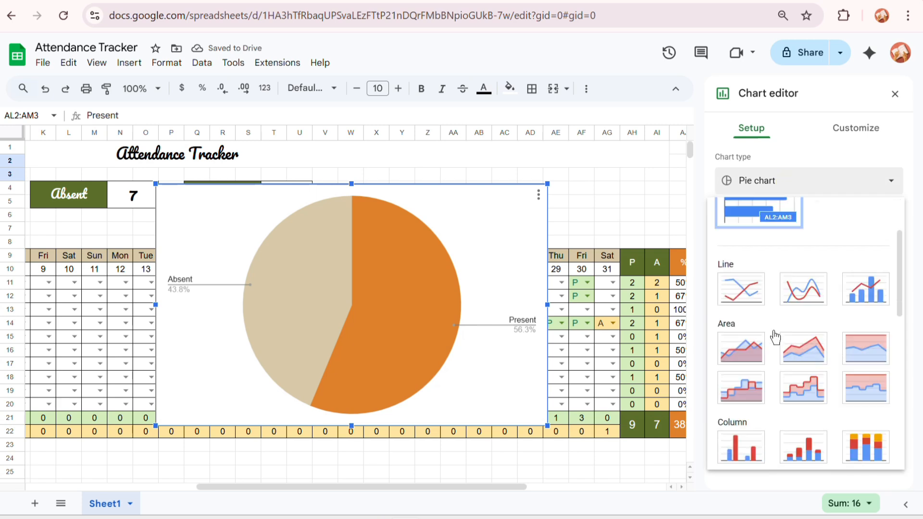
click(803, 329)
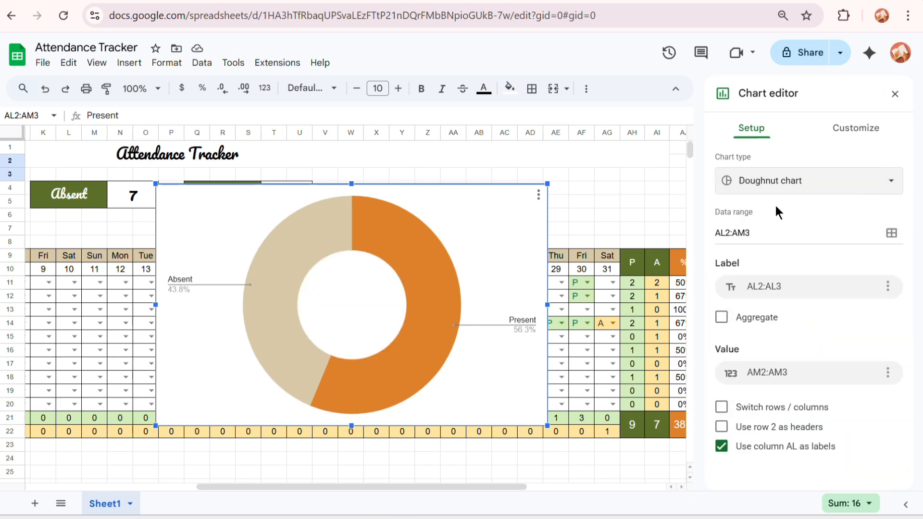
Step: Title the Present and Absent doughnut chart "Class Summary"
click(843, 135)
click(759, 279)
click(749, 375)
text(Q)
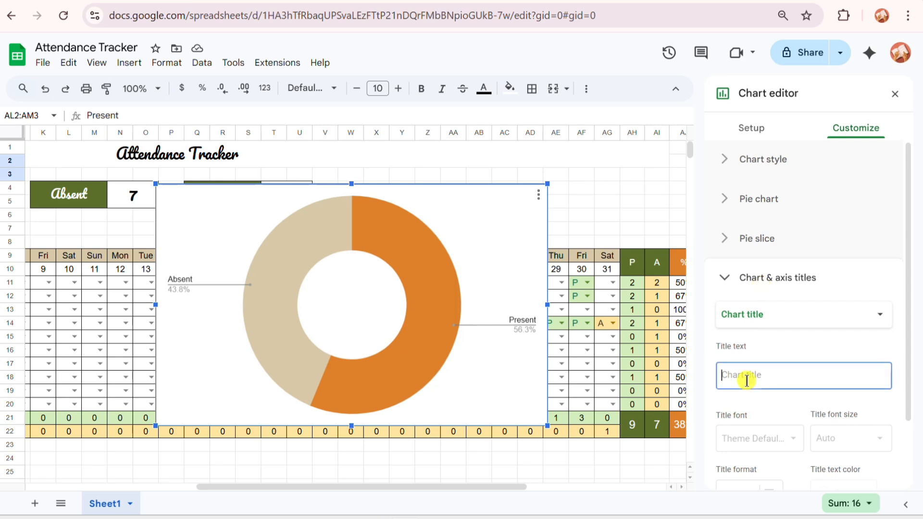
key(BackSpace)
key(BackSpace)
key(BackSpace)
key(BackSpace)
text(Class Summary)
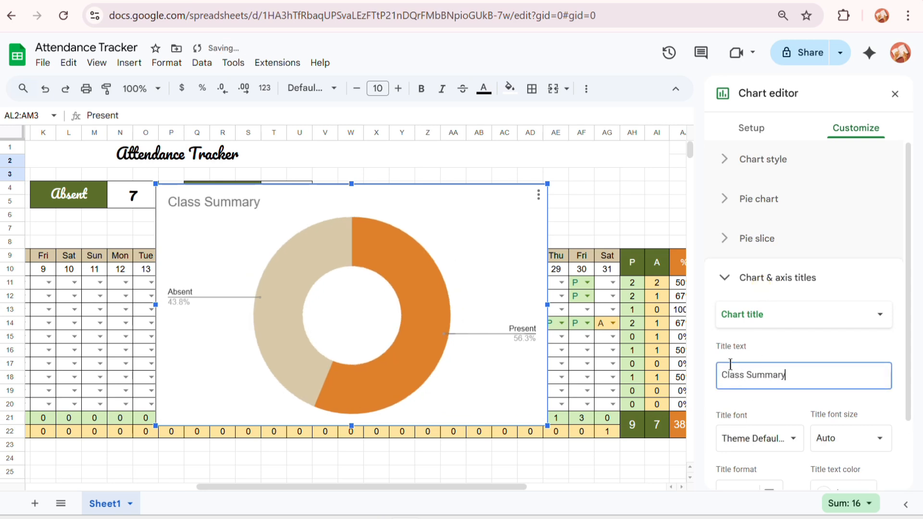
Step: Center the Class Summary chart title, set its font to Georgia and close the chart editor
scroll(778, 423, down, 2)
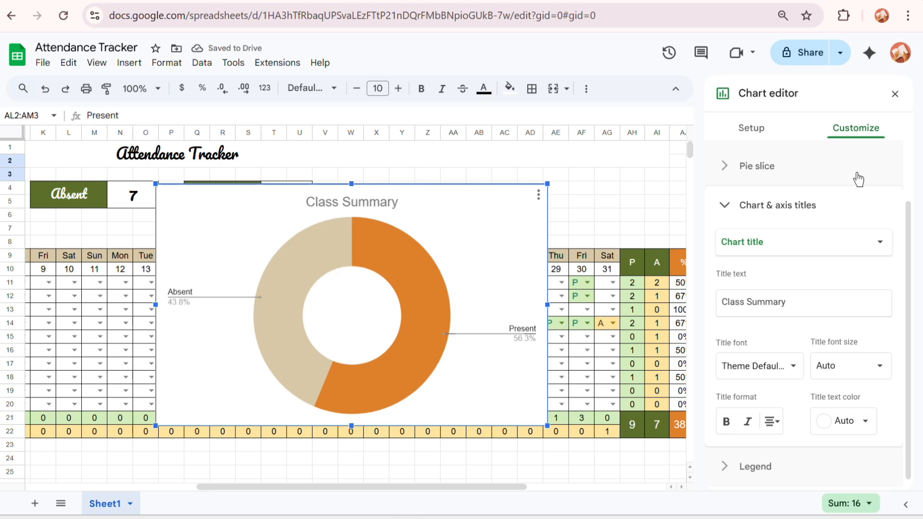
click(765, 366)
scroll(794, 476, down, 3)
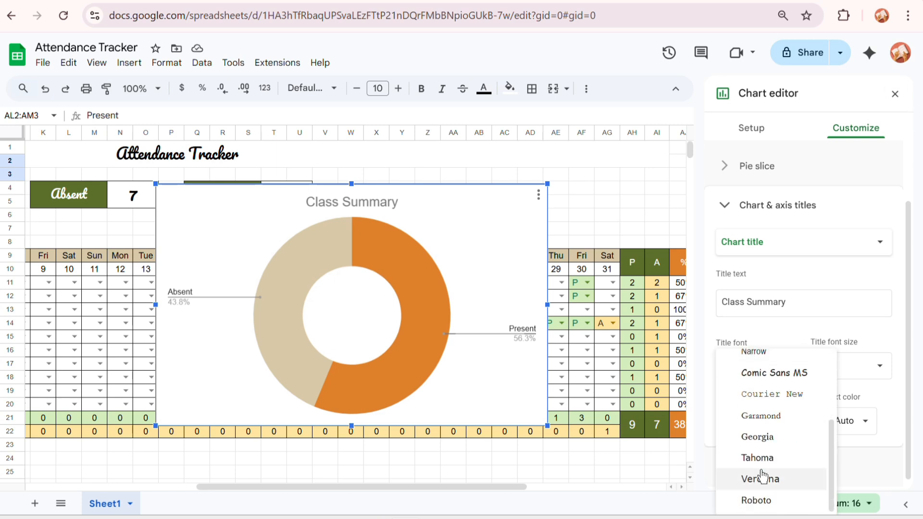
click(757, 437)
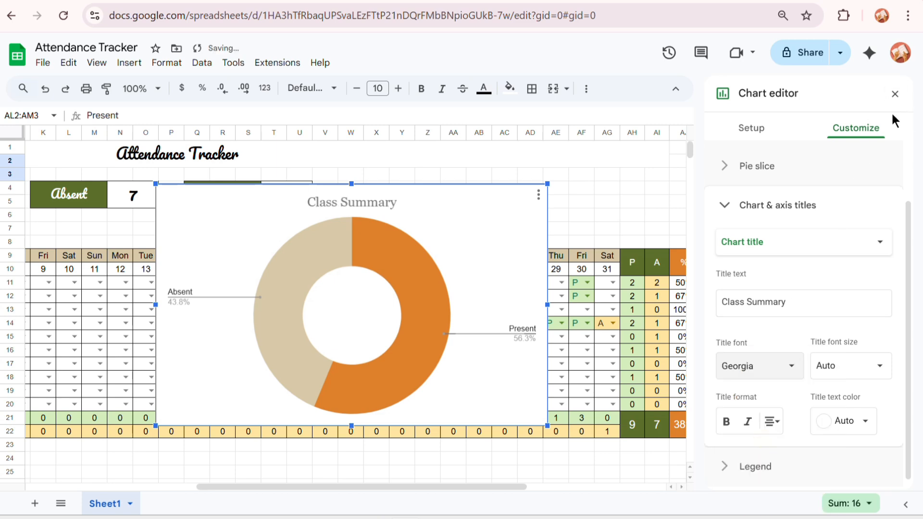
click(896, 93)
Step: Shrink the Class Summary chart and place it beside the Percentage tile, over columns W to AC above the attendance table
drag(547, 426, 358, 303)
drag(326, 217, 511, 169)
drag(544, 268, 501, 223)
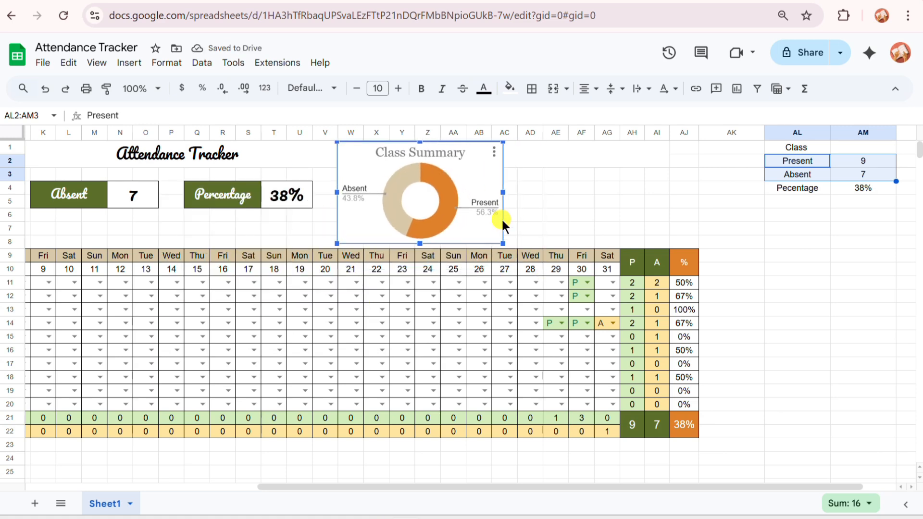
Step: Add a Total Pecentage row in AL5 with the value 100% in AM5
click(798, 201)
text(Total Pecentage)
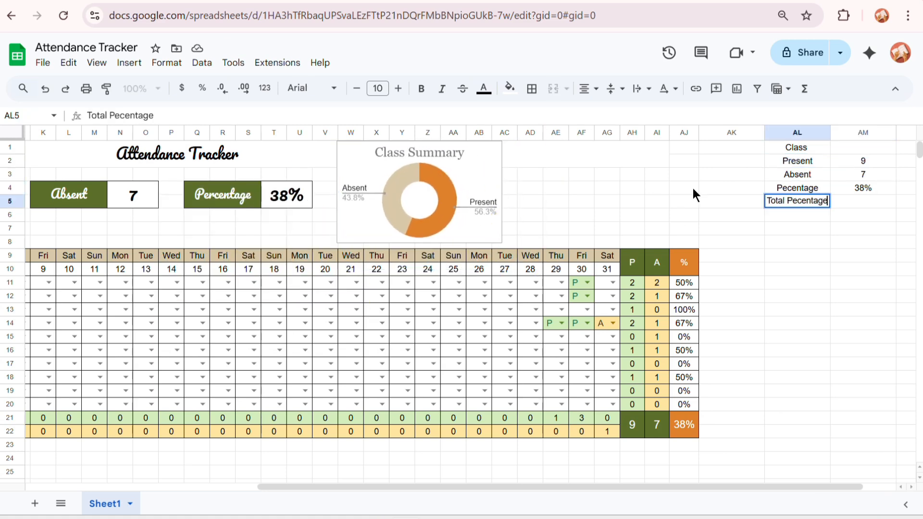
key(Tab)
text(100%)
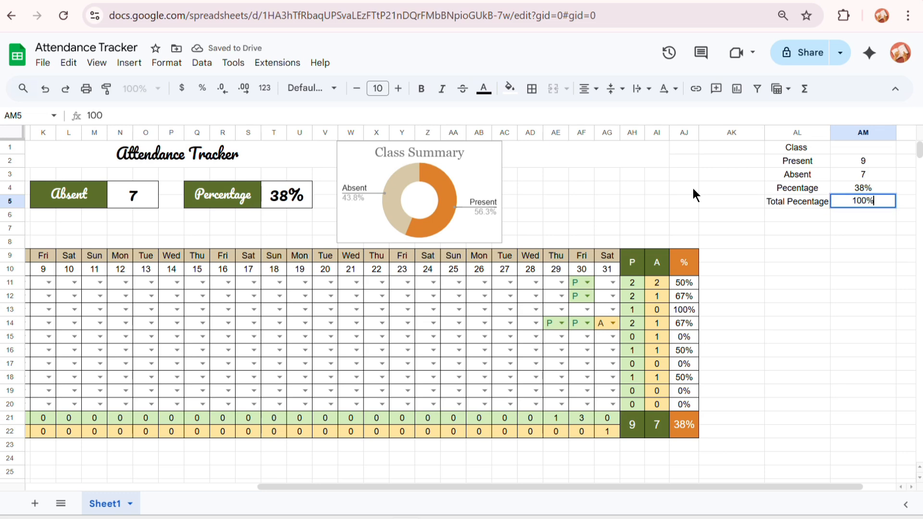
key(Return)
Step: Insert a doughnut chart of the Pecentage and Total Pecentage data in AL4:AM5
click(826, 193)
drag(826, 192, 861, 202)
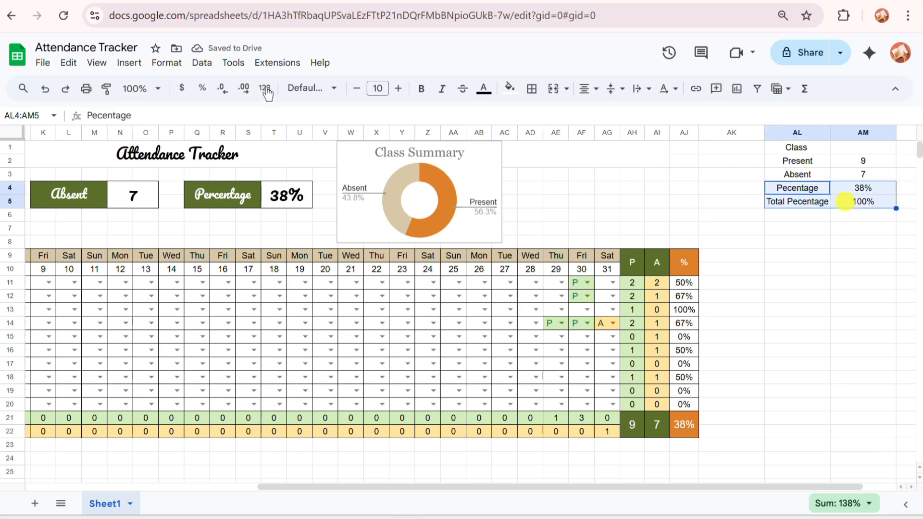
click(129, 63)
click(155, 206)
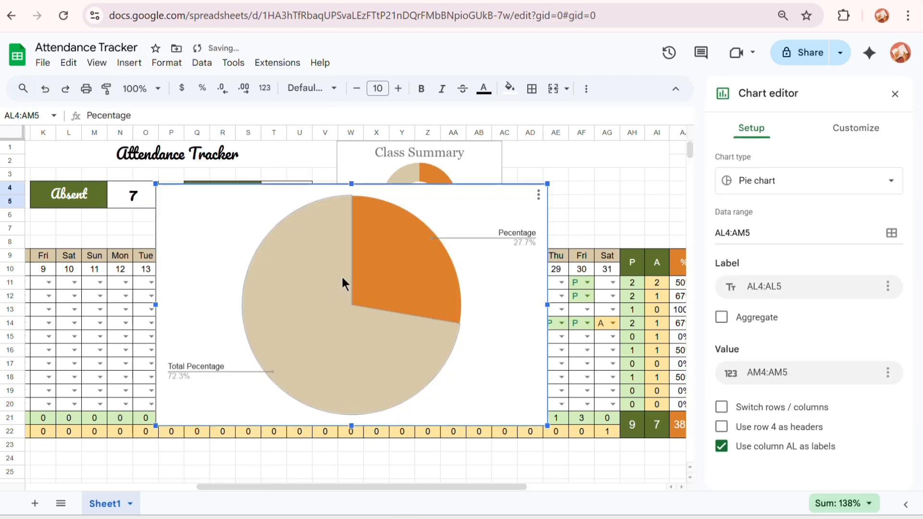
click(755, 180)
click(810, 336)
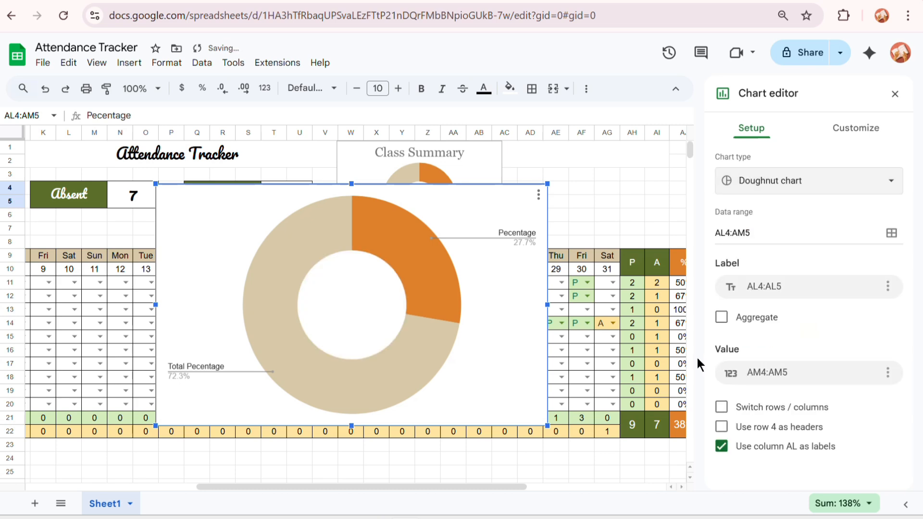
Step: Remove the legend labels from the new doughnut chart and title it "Percentage"
click(500, 237)
key(Delete)
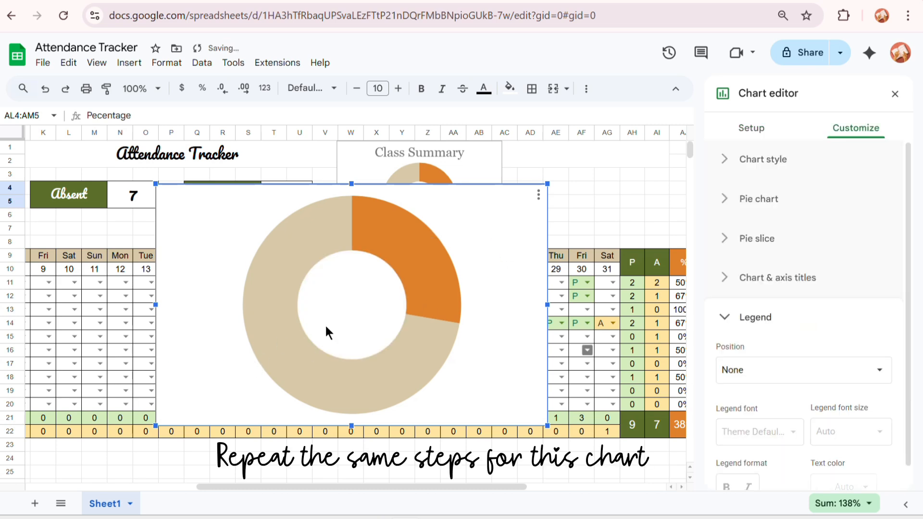
click(754, 276)
click(743, 377)
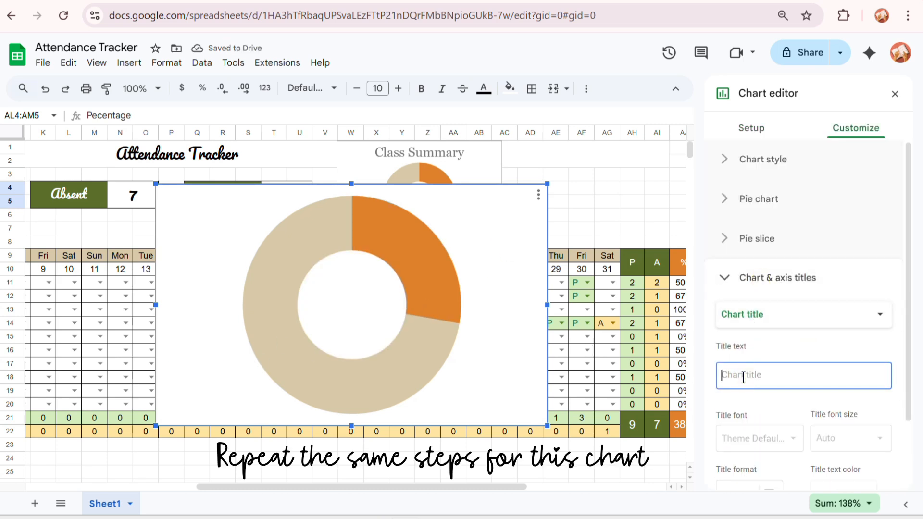
text(Percentage)
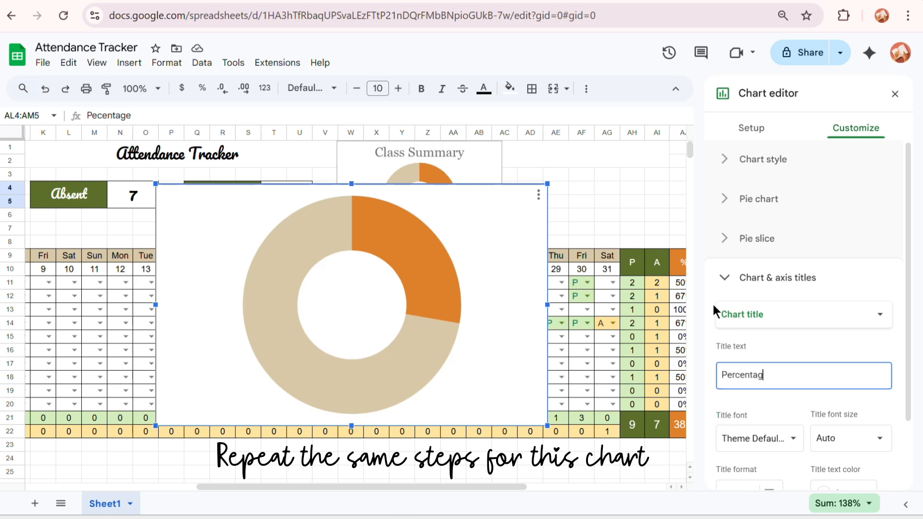
Step: Label the Percentage chart's slices with their values and color the 100% label tan to blend into its slice
click(750, 316)
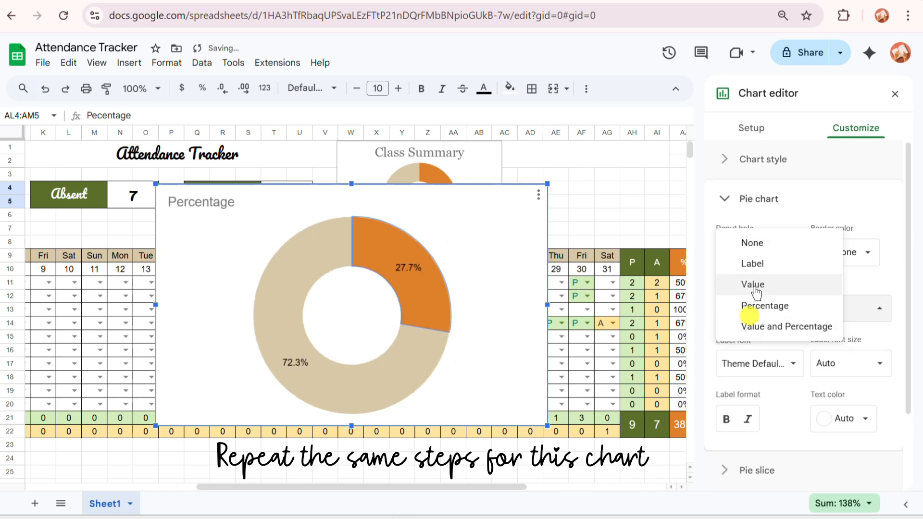
click(754, 286)
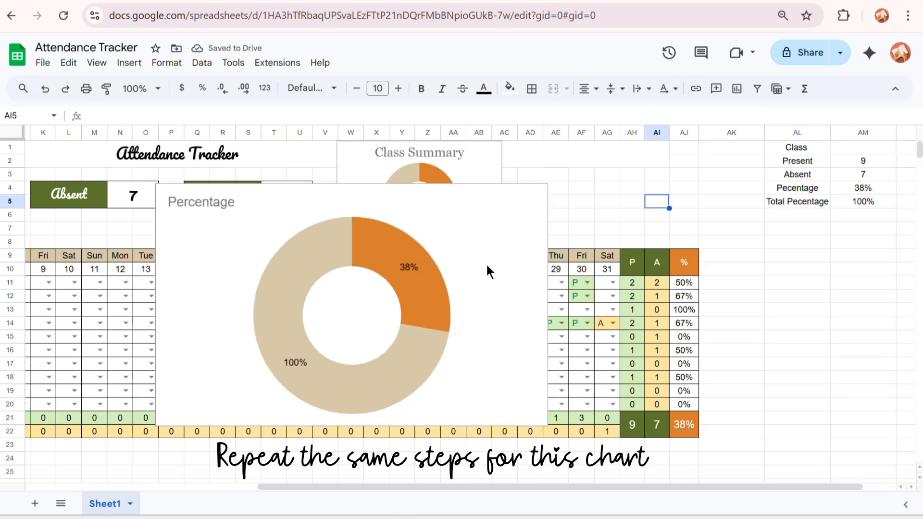
click(302, 368)
double_click(298, 363)
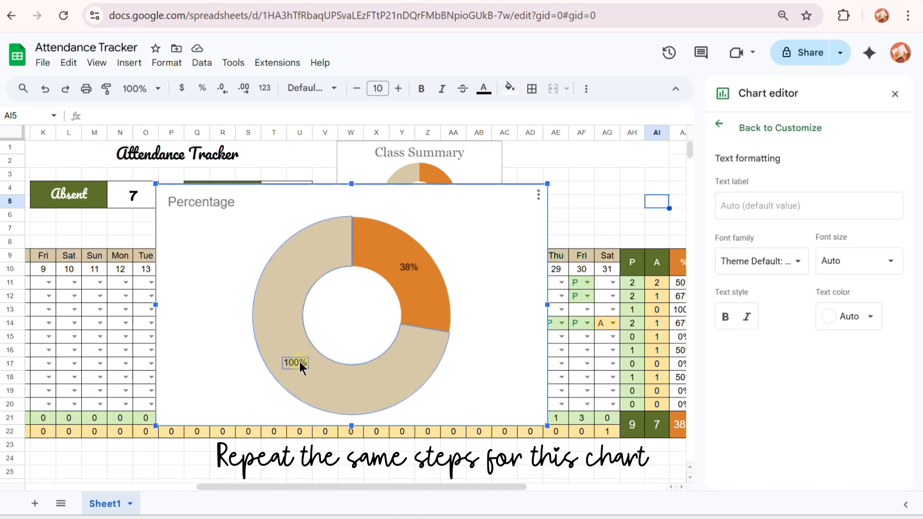
click(833, 316)
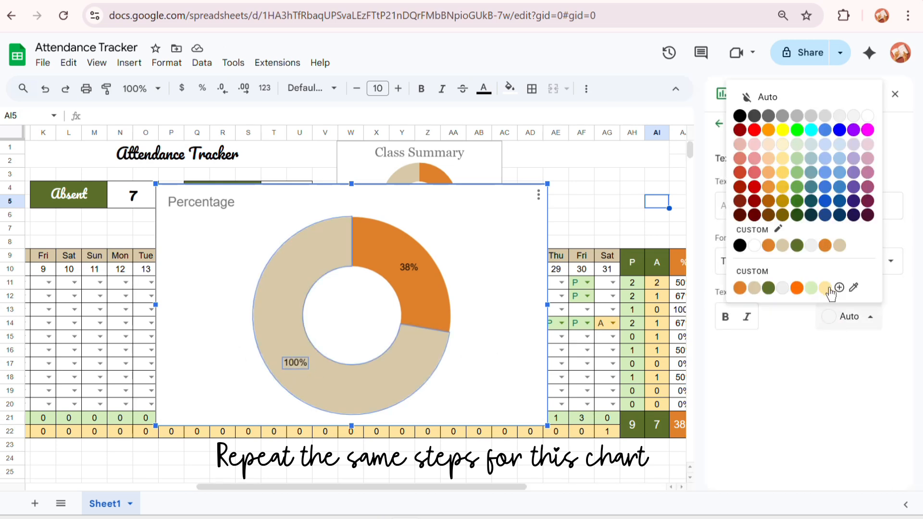
click(753, 286)
Step: Center the Percentage chart title and set its font to Georgia
click(588, 189)
click(473, 326)
drag(548, 426, 539, 419)
double_click(222, 209)
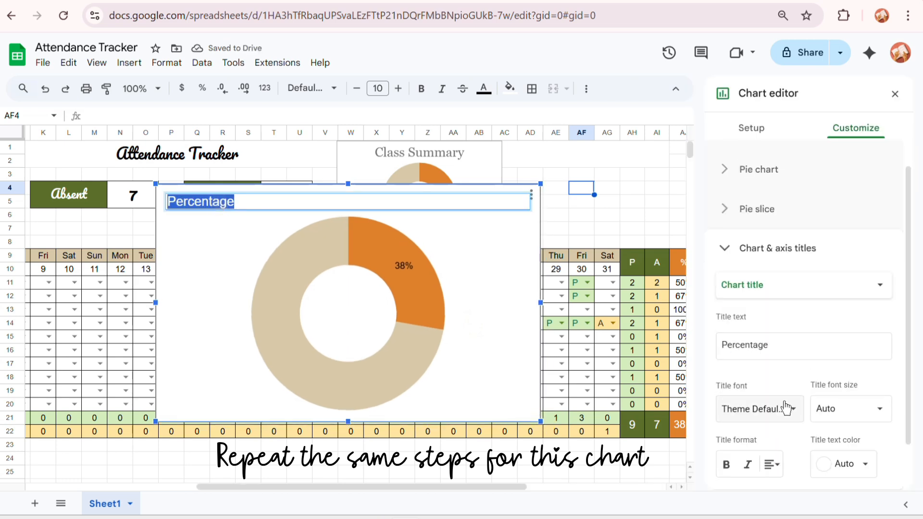
scroll(779, 375, down, 2)
click(770, 411)
click(789, 438)
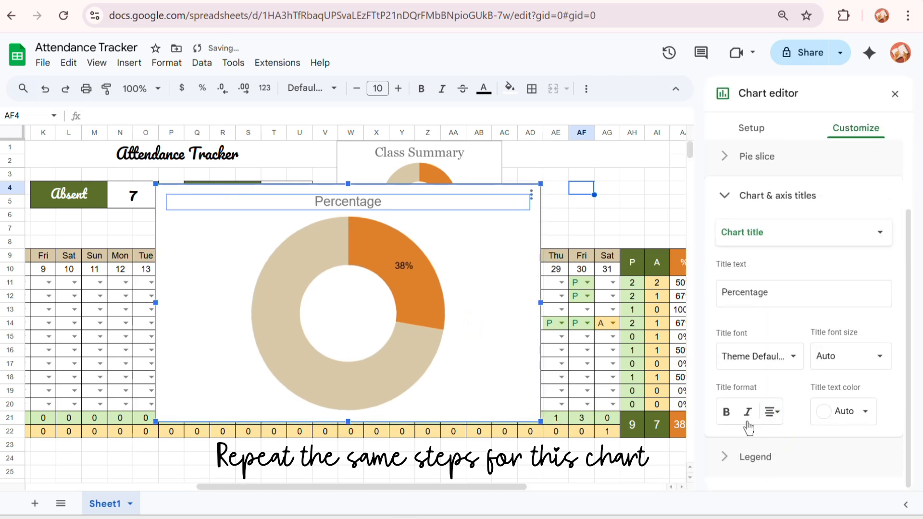
click(757, 357)
scroll(770, 433, down, 2)
click(775, 438)
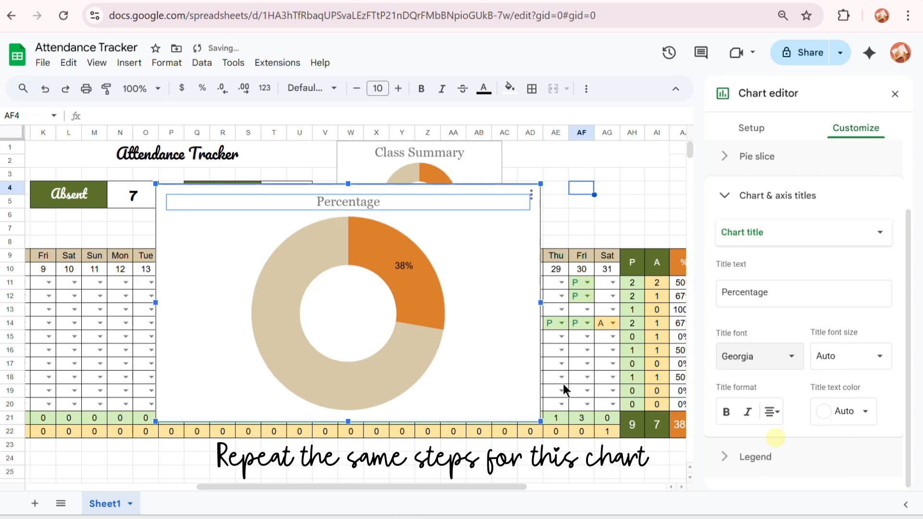
Step: Shrink the Percentage chart and place it beside the Class Summary chart, starting at column AD above the attendance table
drag(541, 421, 344, 313)
drag(326, 189, 698, 155)
click(895, 94)
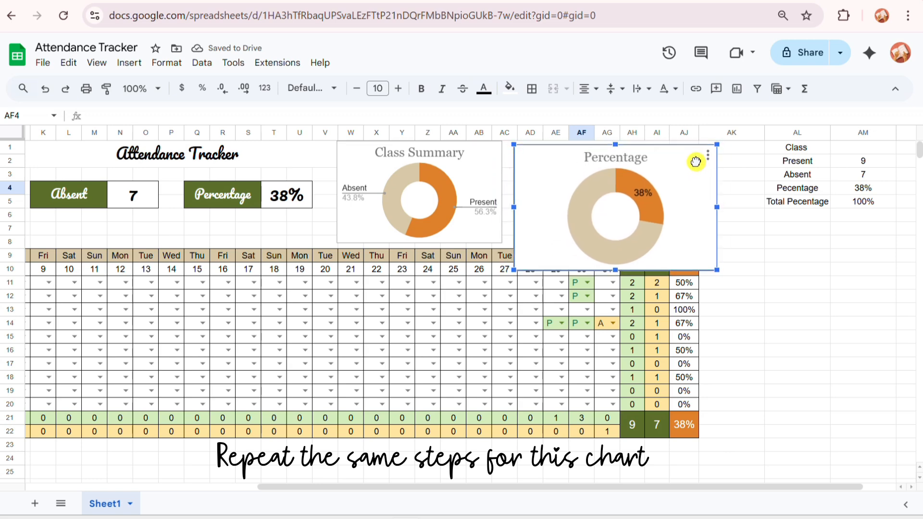
drag(719, 266, 685, 236)
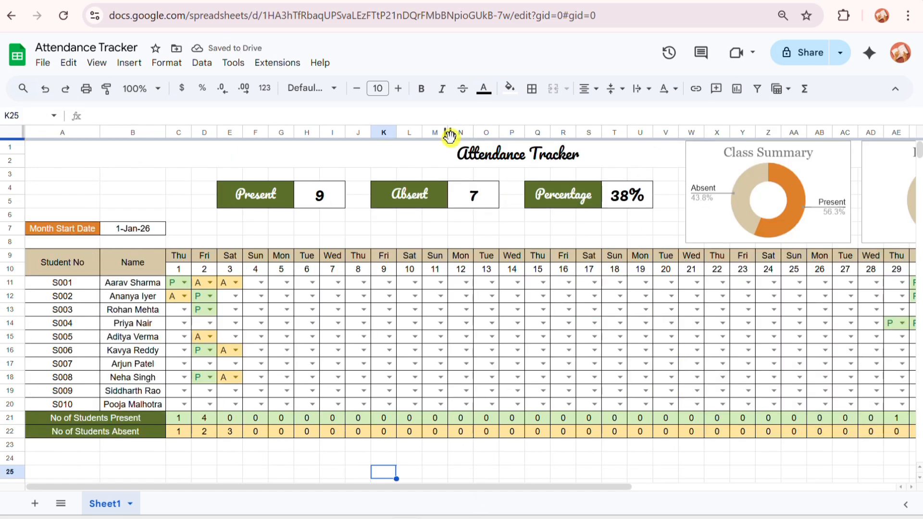
Step: Fill the merged Attendance Tracker title banner in A1:AI2 with the custom theme orange
click(443, 152)
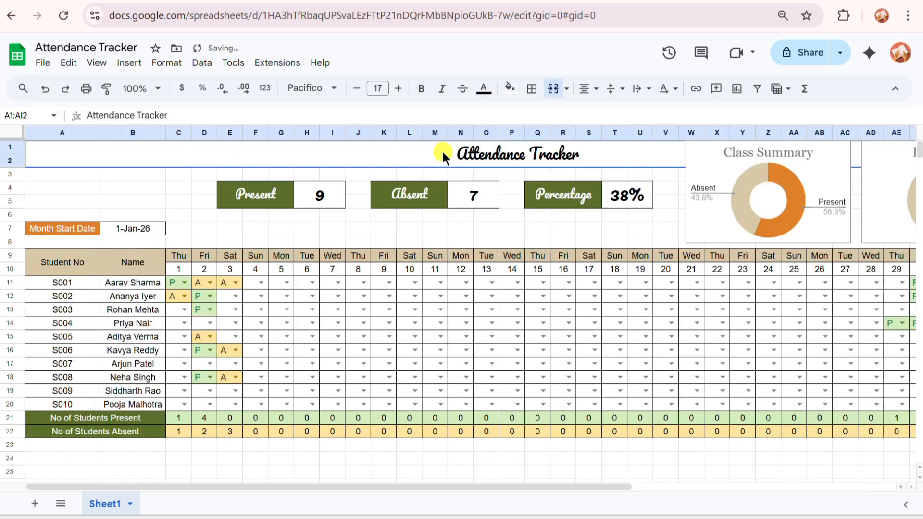
click(509, 89)
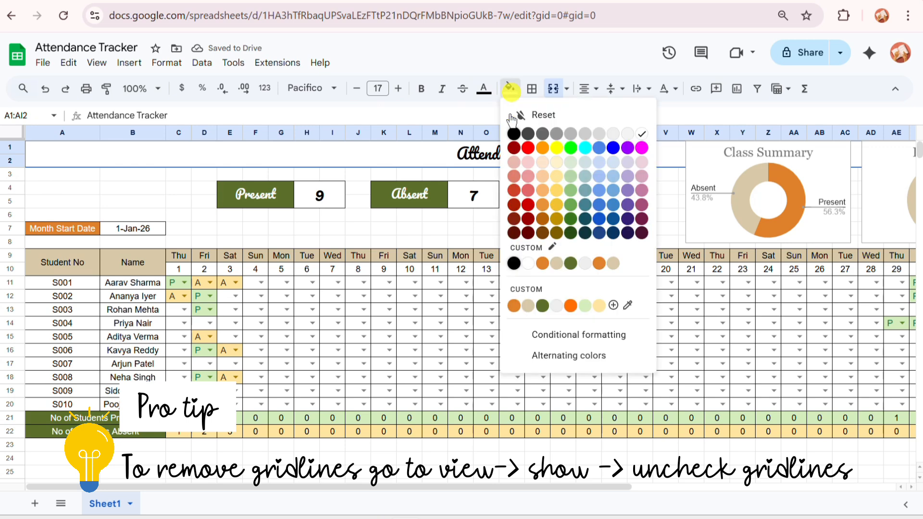
click(543, 263)
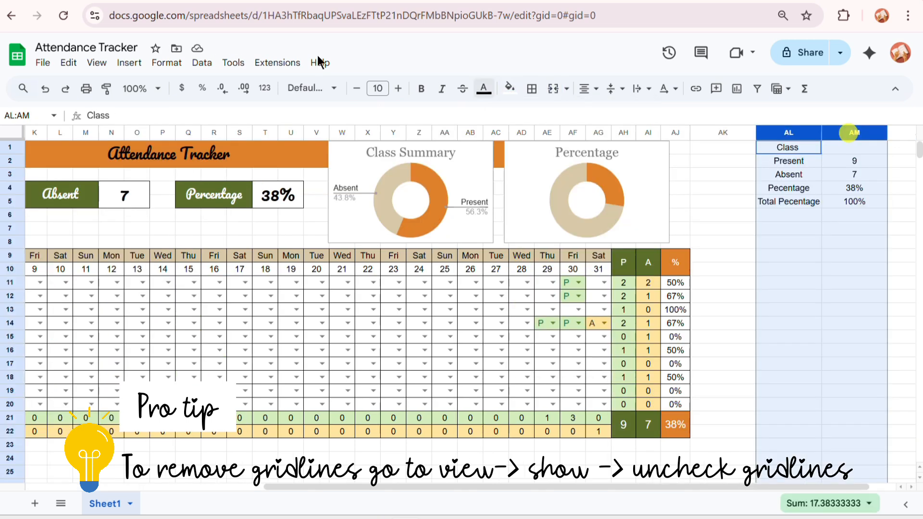
Step: Hide the chart helper data in columns AL:AM by coloring its text white
click(483, 88)
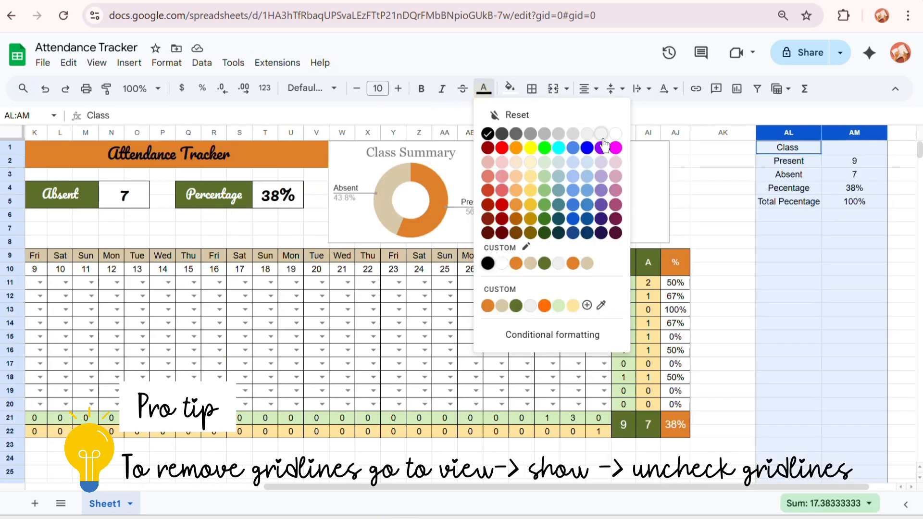
click(618, 135)
click(711, 193)
drag(442, 487, 198, 500)
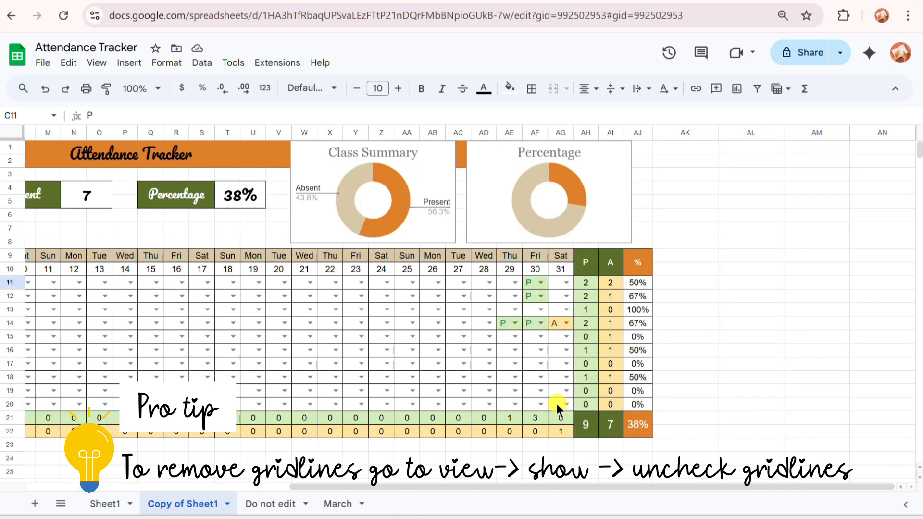
Step: Open the dropdown rule for the attendance range C11:AG20 on the Copy of Sheet1 sheet
shift+click(559, 405)
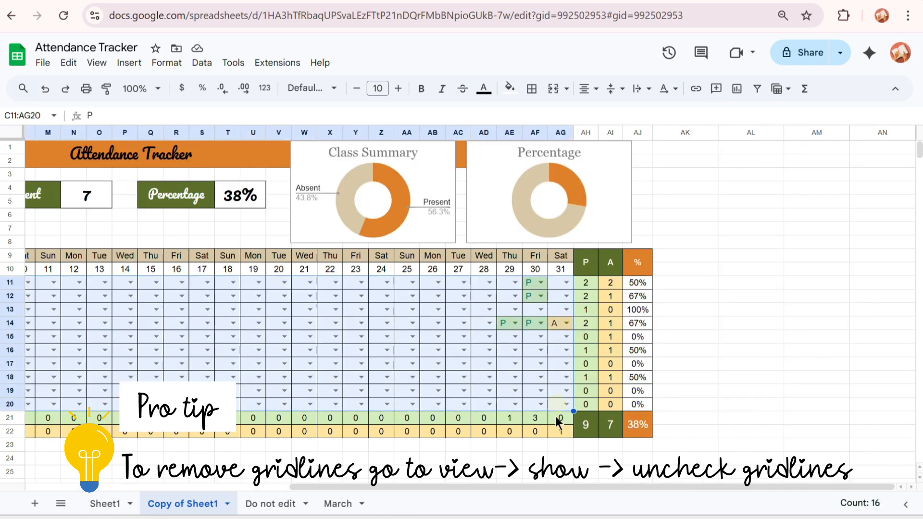
drag(556, 488, 295, 488)
click(128, 62)
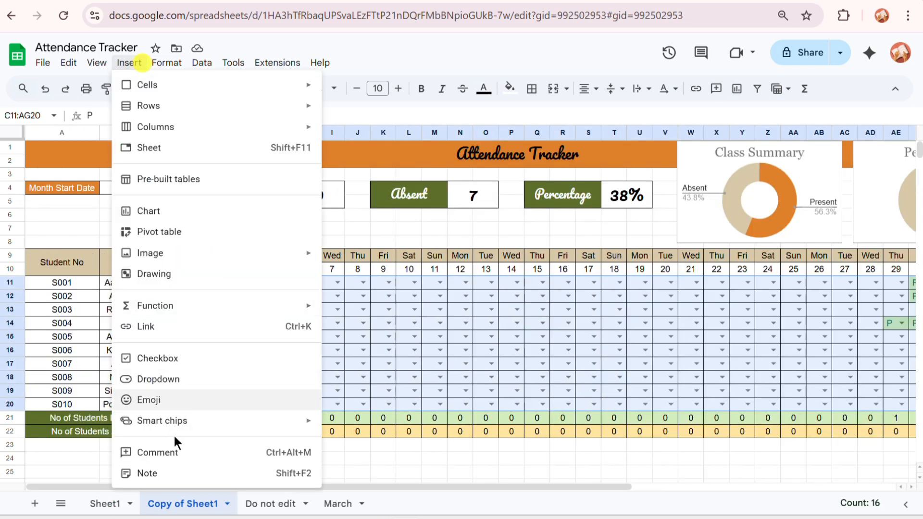
click(159, 379)
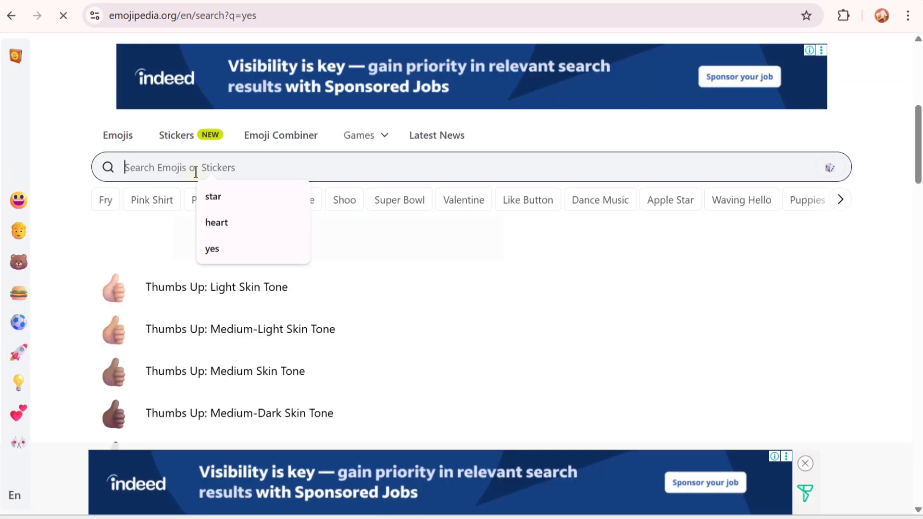
Step: Search Emojipedia for "tick" and copy the Check Mark Button emoji
text(tick)
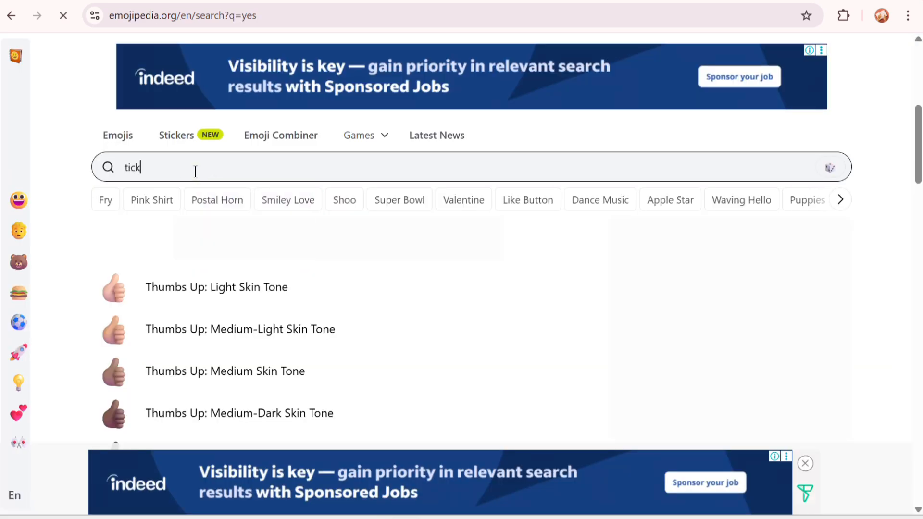
key(Return)
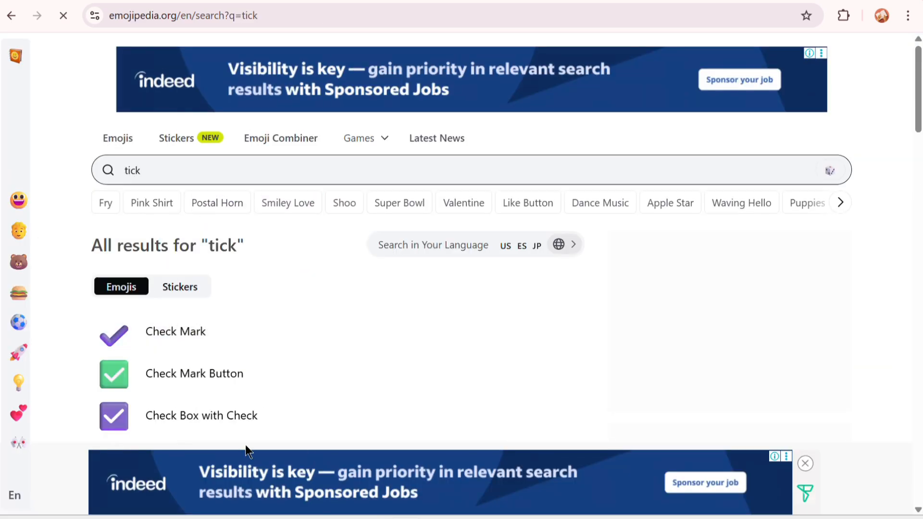
click(191, 364)
click(199, 335)
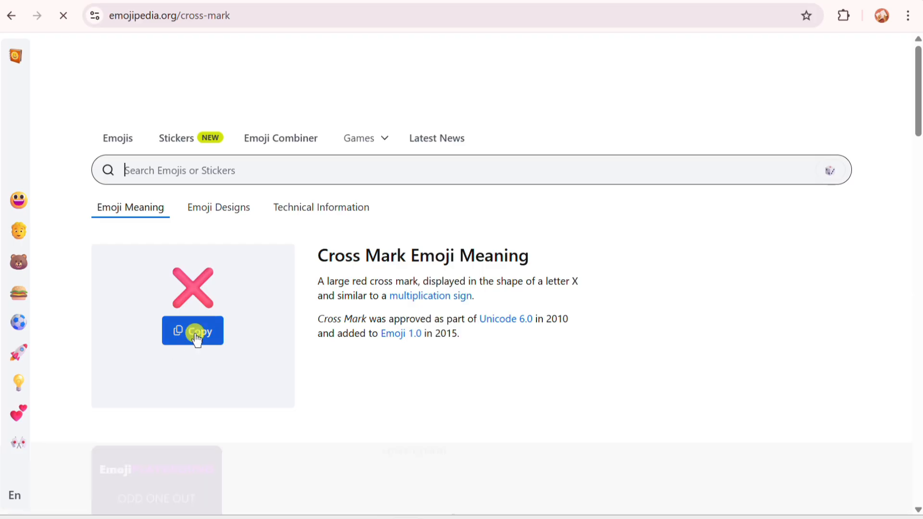
Step: Copy the Cross Mark emoji from Emojipedia, replace dropdown item A with ❌ in Google Sheets, and reset that item's color
click(195, 333)
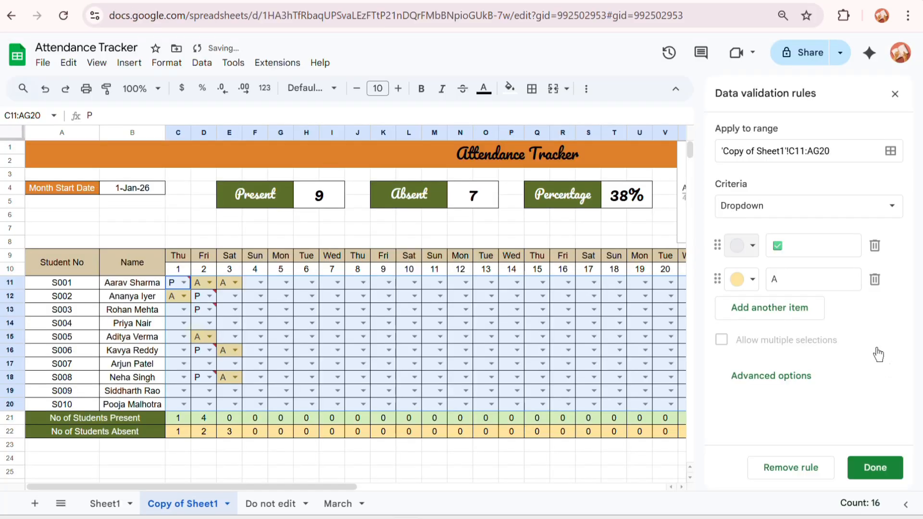
double_click(775, 279)
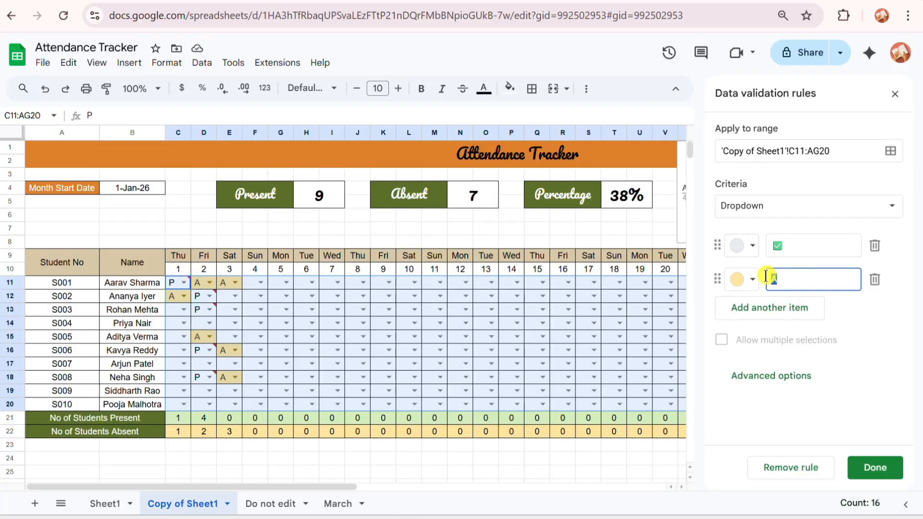
key(ctrl+v)
click(743, 279)
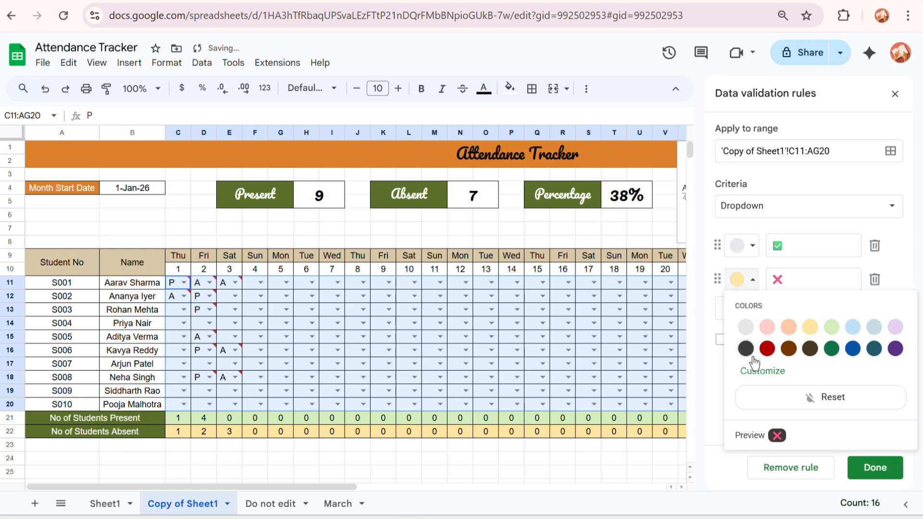
click(778, 398)
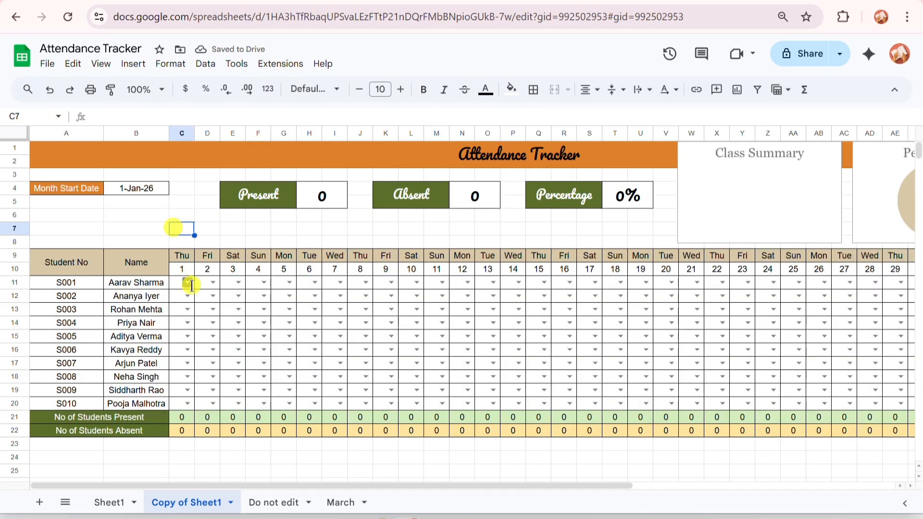
Step: Mark attendance with the emoji dropdowns: ✅ in C11, ❌ in D11, ❌ in C12 and ✅ in C13
click(185, 282)
click(182, 317)
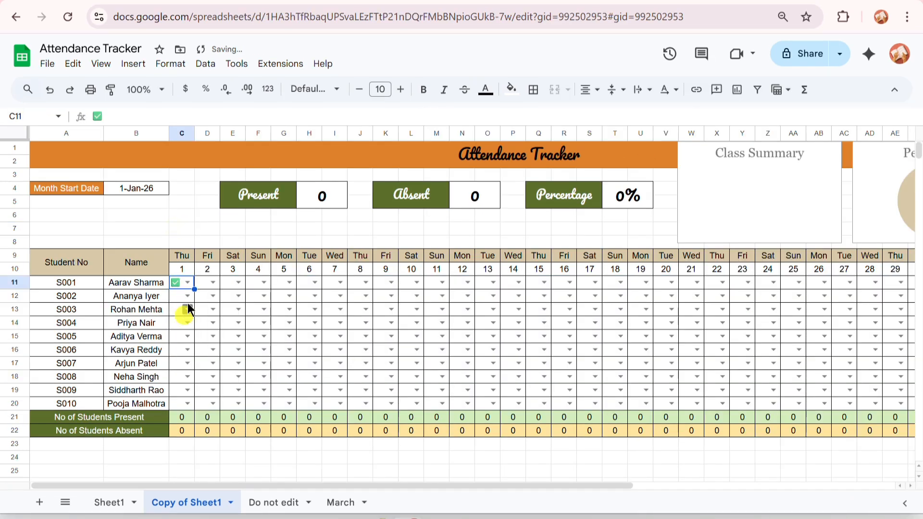
click(210, 284)
click(214, 302)
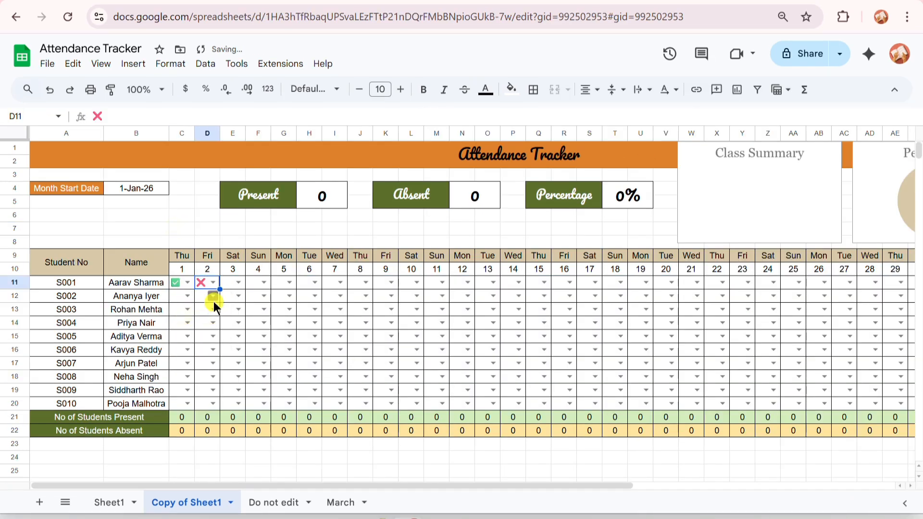
click(188, 309)
click(187, 314)
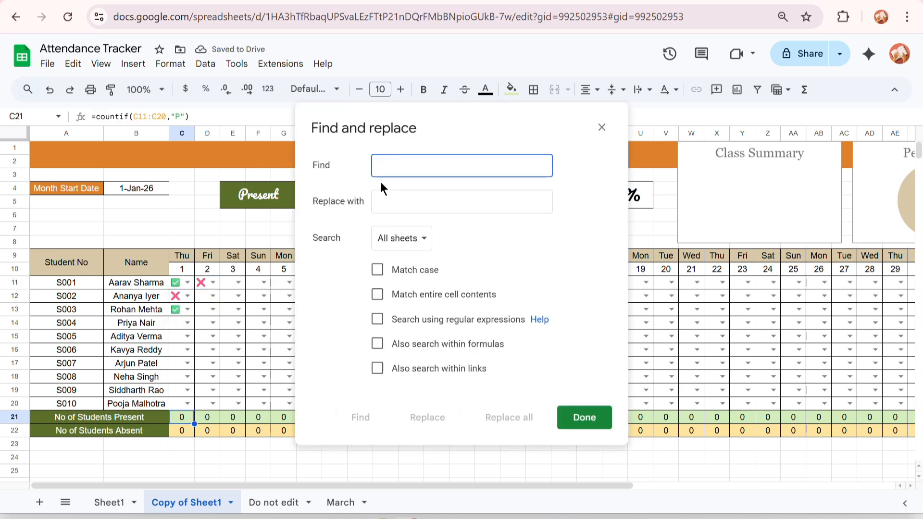
Step: Find and replace all "P" (with quotation marks) with "✅" in this sheet only, searching within formulas too
text(')
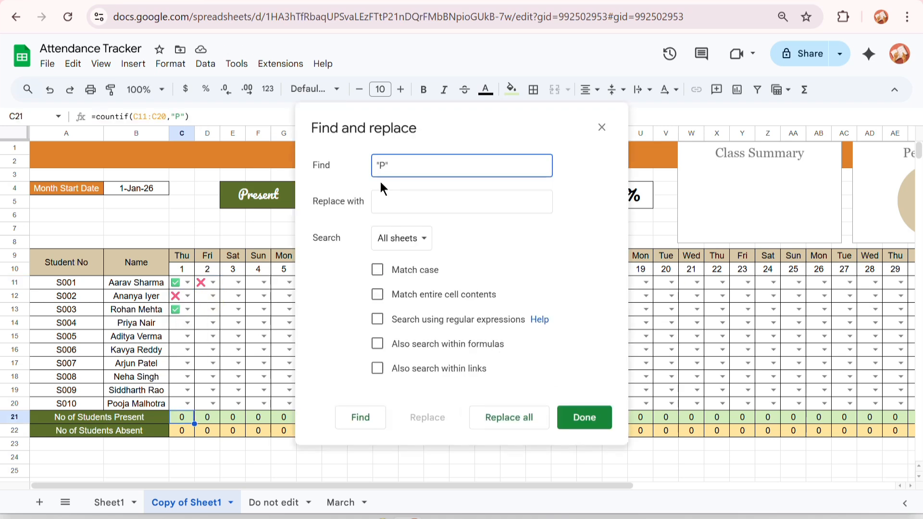
click(179, 287)
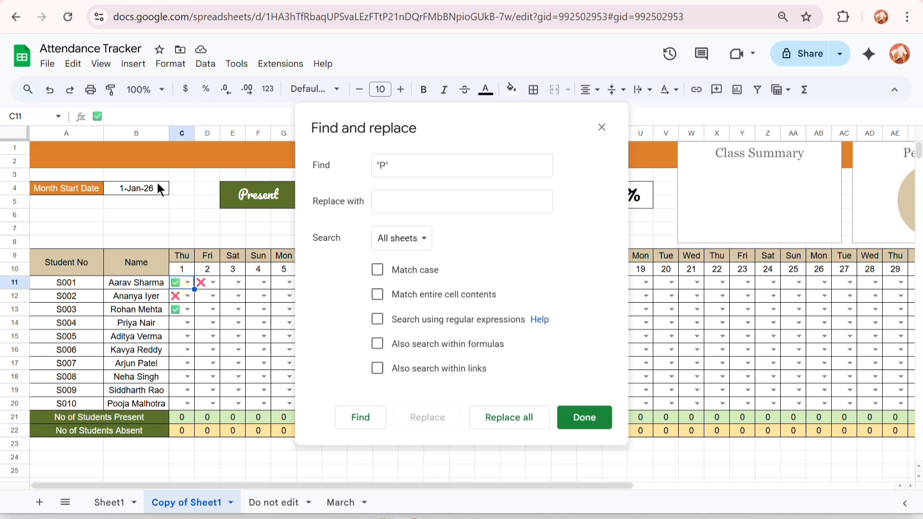
click(442, 210)
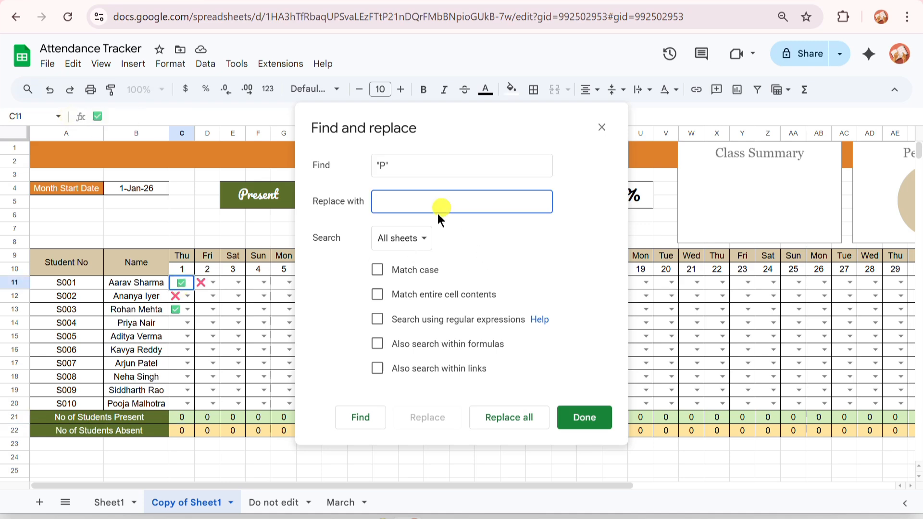
text(")
text(✅)
text(")
click(410, 238)
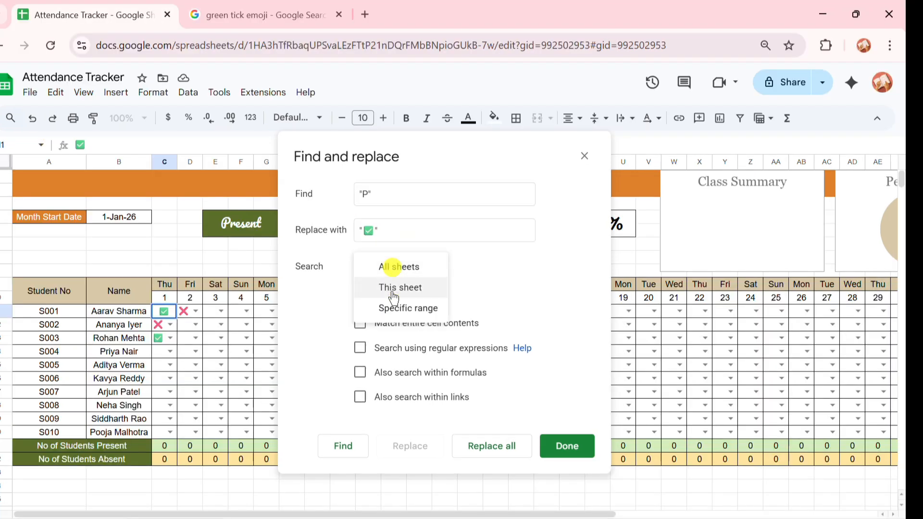
click(393, 288)
click(360, 372)
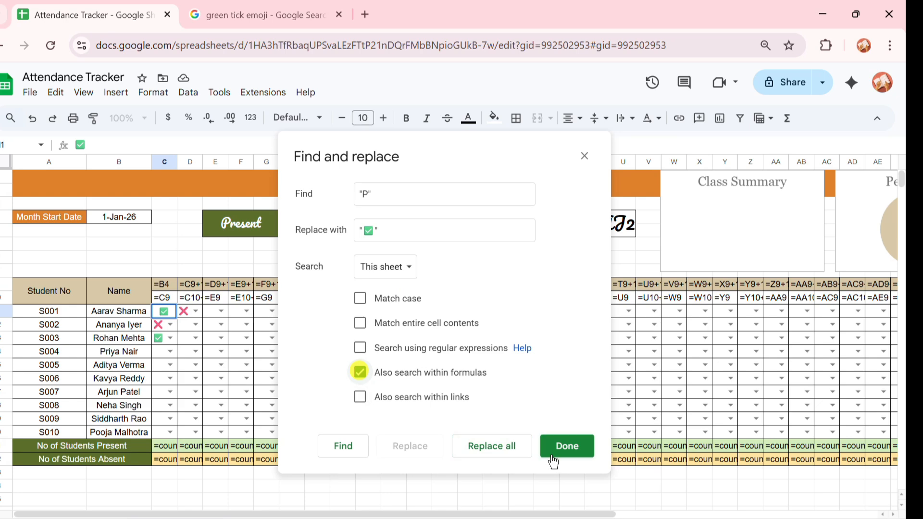
click(508, 445)
click(556, 449)
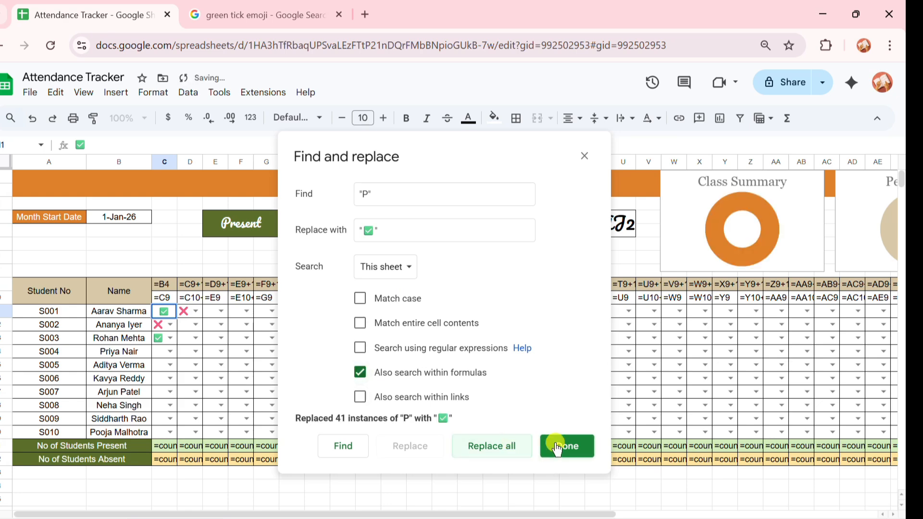
Step: Find and replace all "A" (with quotation marks) with "❌" in this sheet only, including within formulas
click(157, 326)
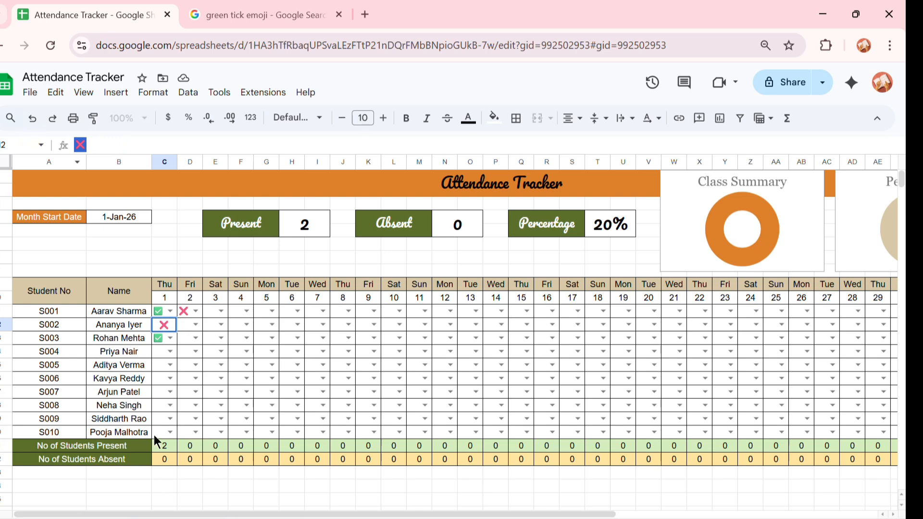
key(ctrl+h)
text(')
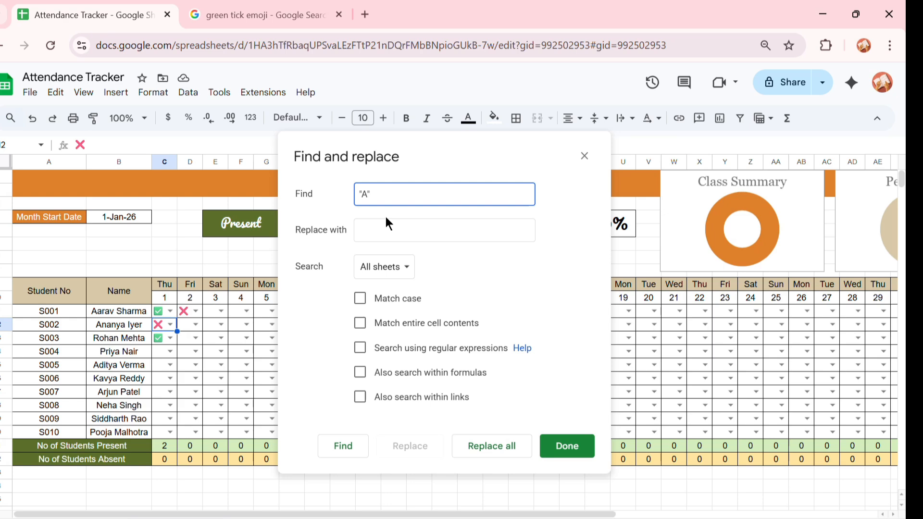
click(375, 230)
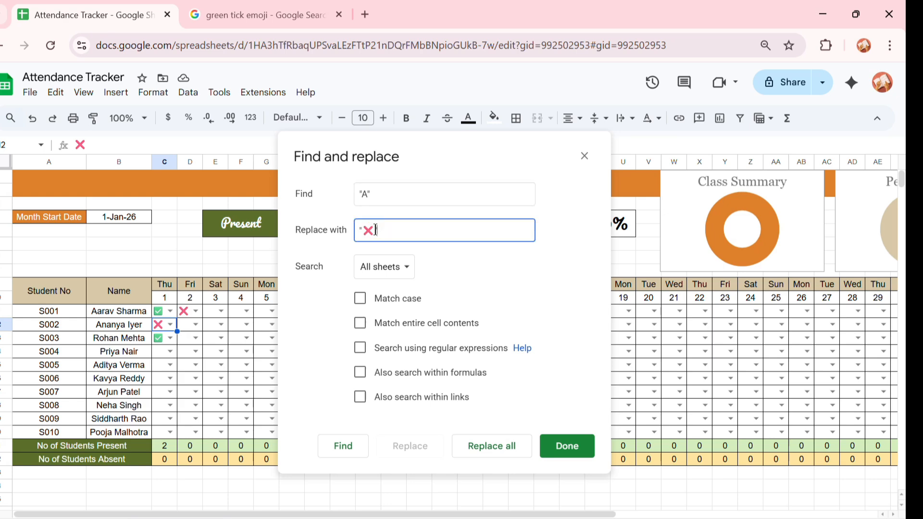
click(368, 268)
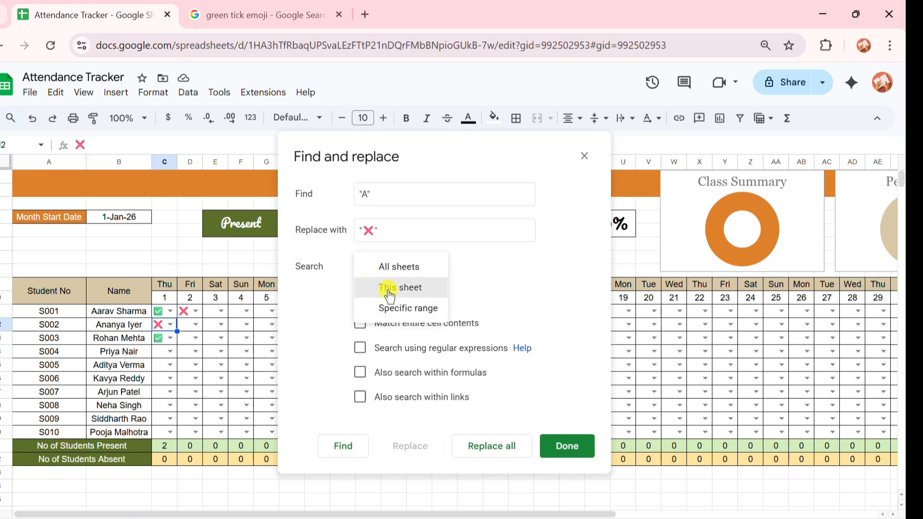
click(387, 289)
click(359, 373)
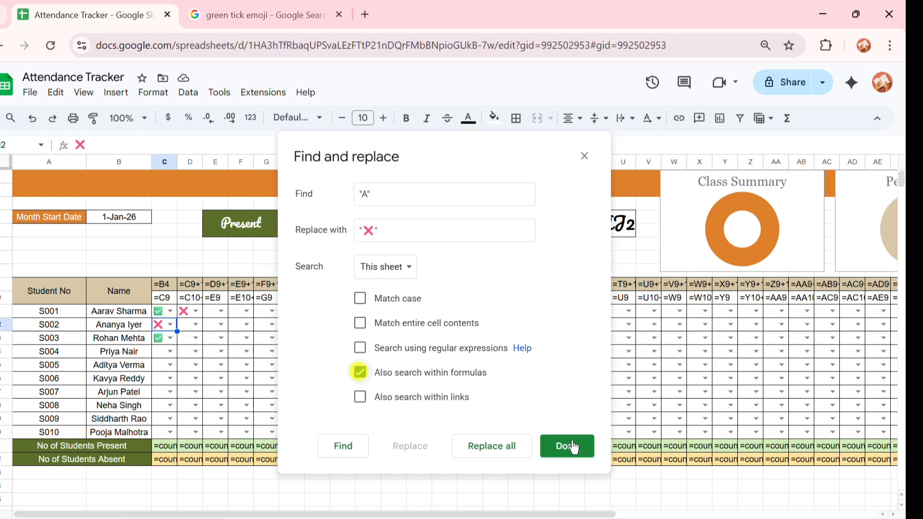
click(498, 447)
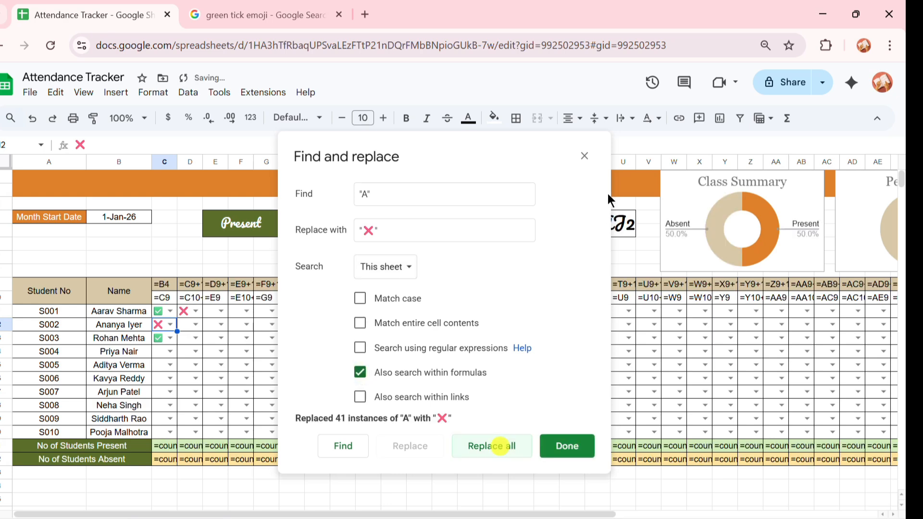
click(585, 157)
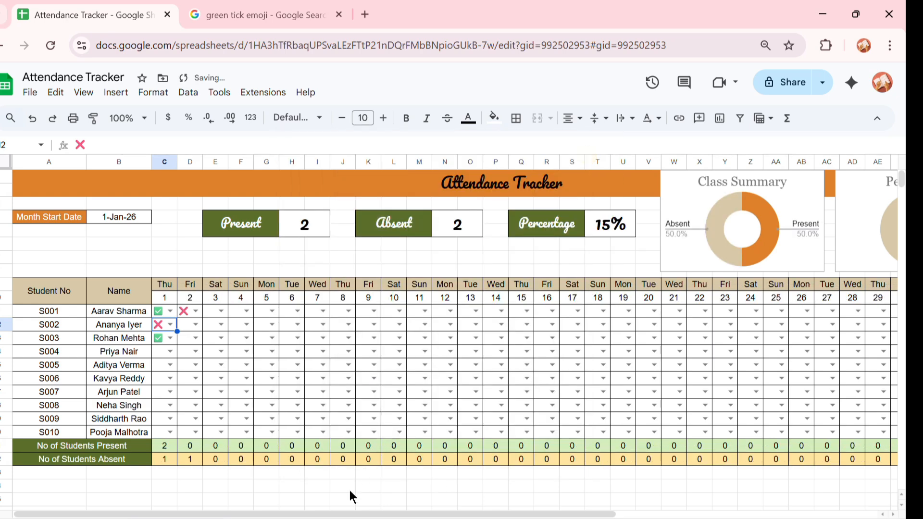
Step: Fill in the students' weekday attendance with ✅ and ❌ marks, including ❌ for S006 on day 30
click(196, 337)
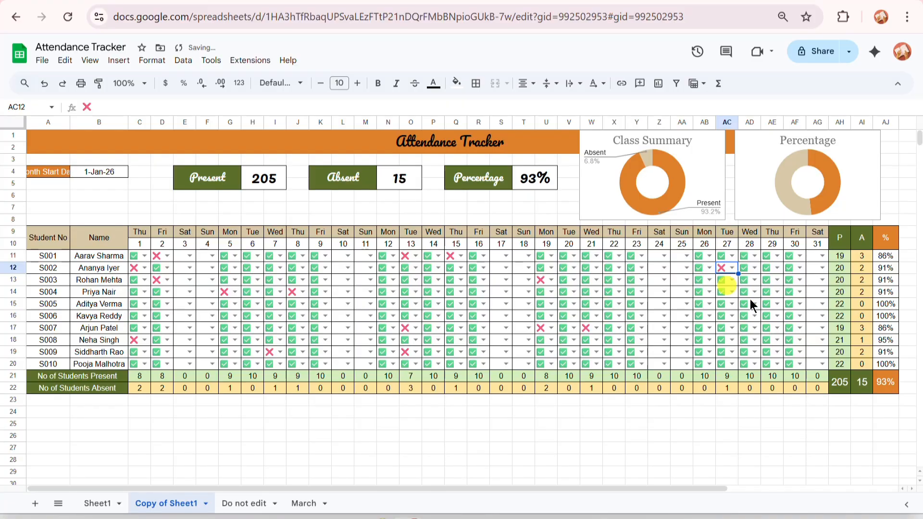
click(798, 316)
click(789, 328)
Step: Set the Month Start Date in B4 to 1-Feb-26 using the date picker
double_click(114, 172)
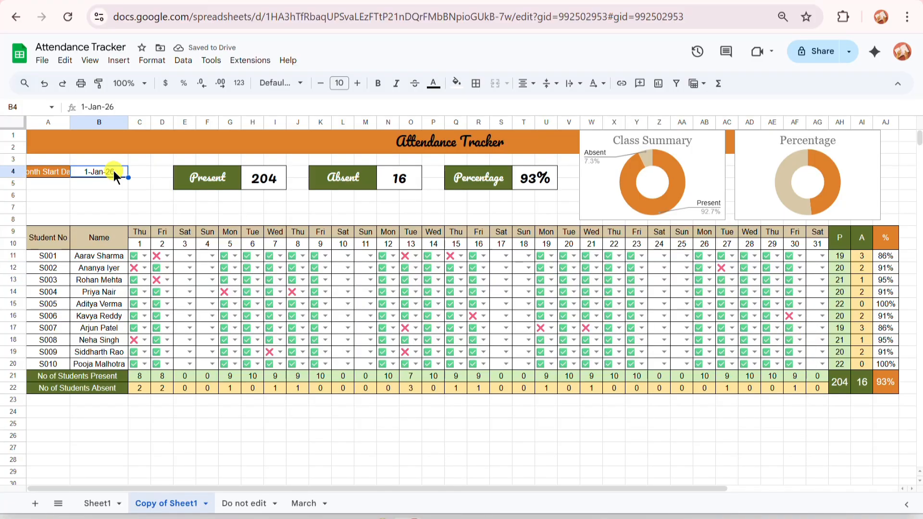
click(151, 189)
click(48, 224)
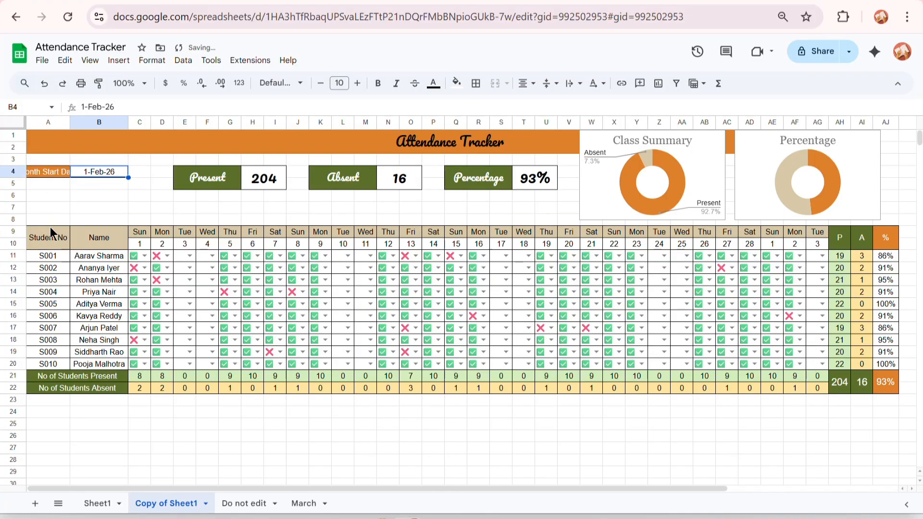
Step: Duplicate the Copy of Sheet1 tab and rename the duplicate Feb
right_click(158, 506)
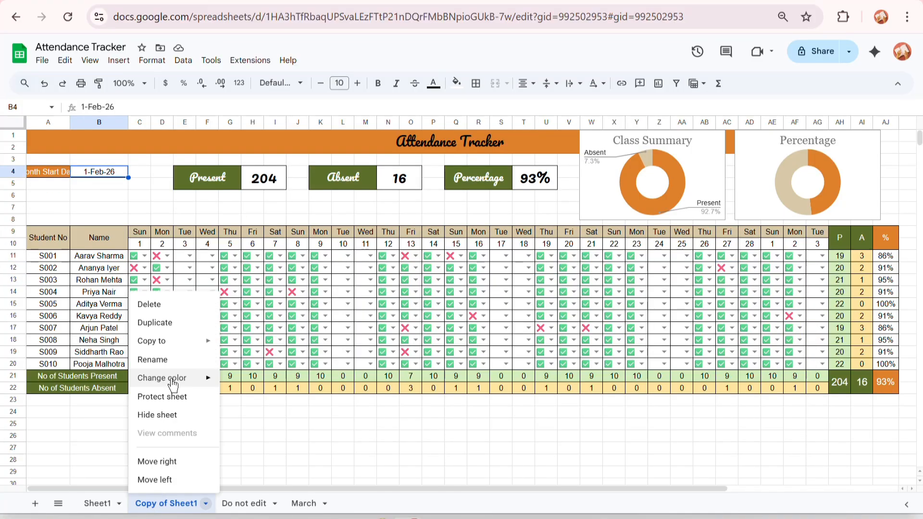
click(181, 328)
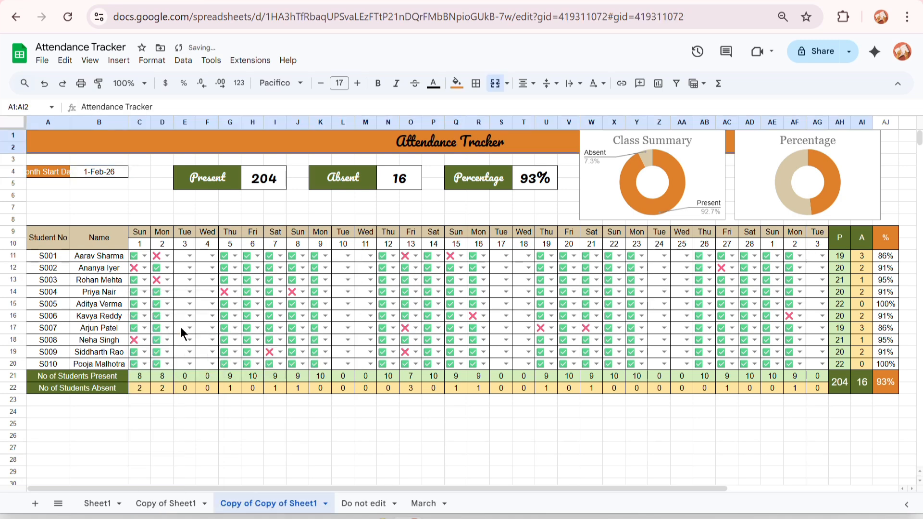
double_click(272, 505)
text(Feb)
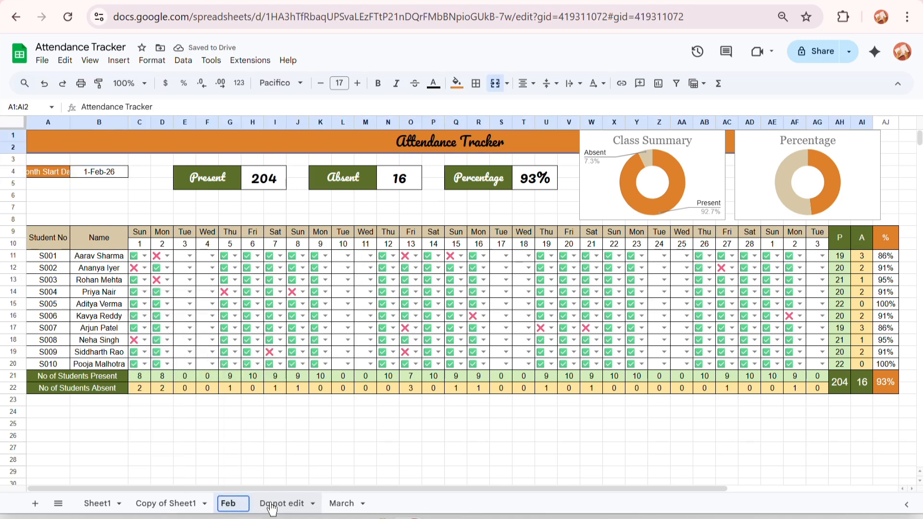
key(Return)
click(250, 465)
Step: Clear all attendance marks in C11:AG20 of the Feb sheet, keeping the dropdowns
click(127, 257)
click(134, 260)
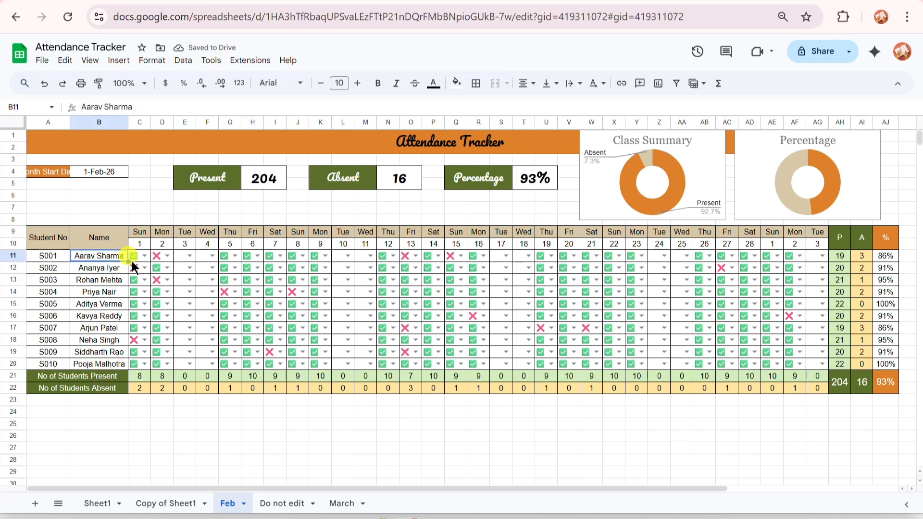
shift+click(818, 365)
key(Delete)
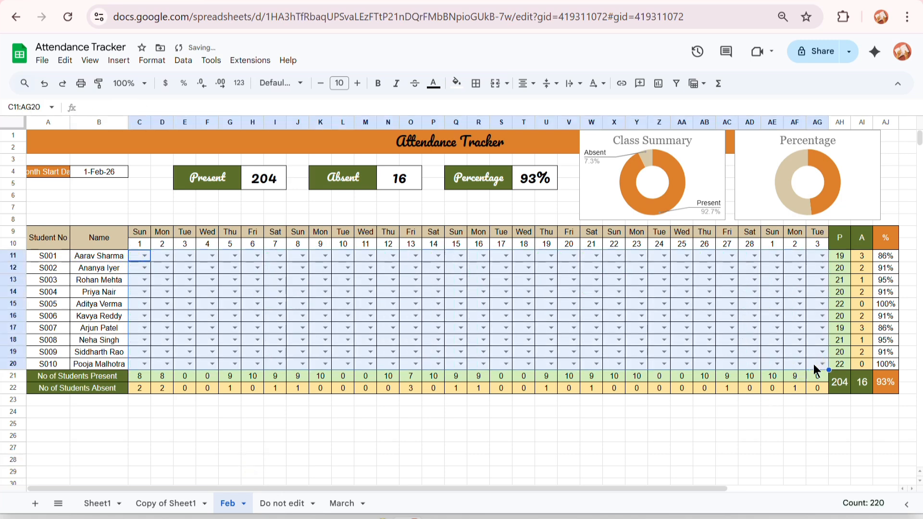
click(560, 451)
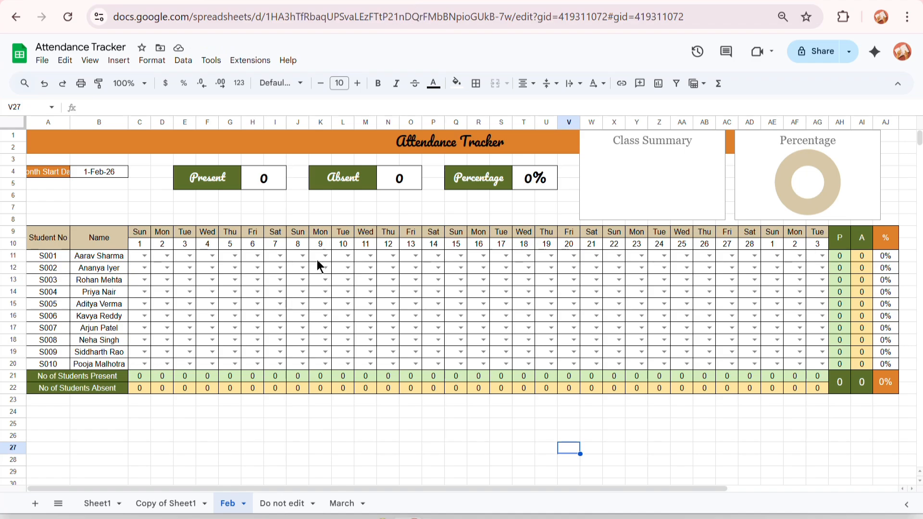
key(ctrl+z)
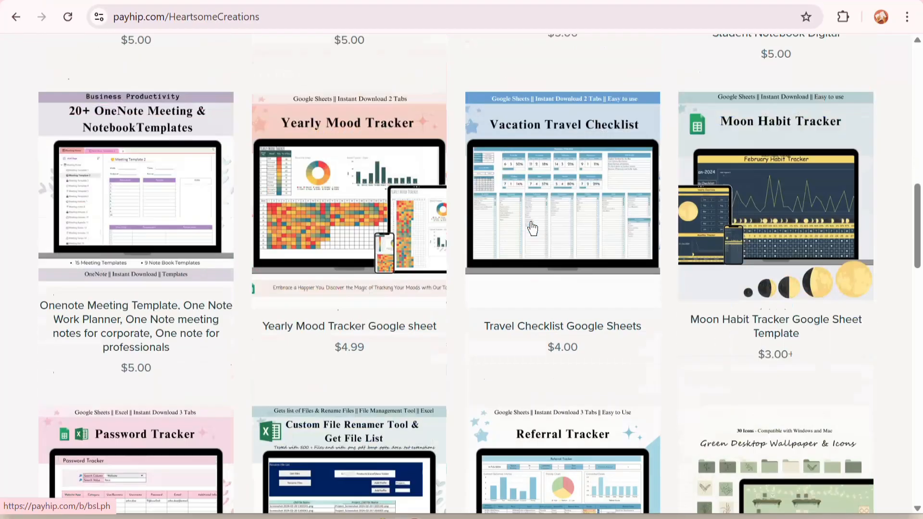
Step: Switch to the Heartsome Creations Payhip store and browse all products plus the Freebies, Desktop Wallpaper and Productivity Tool collections
scroll(529, 228, down, 5)
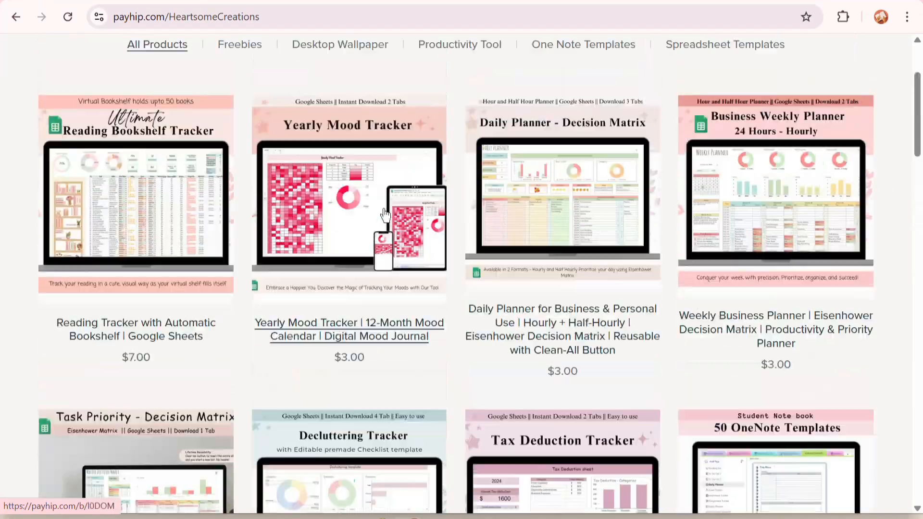
scroll(385, 215, up, 3)
click(235, 188)
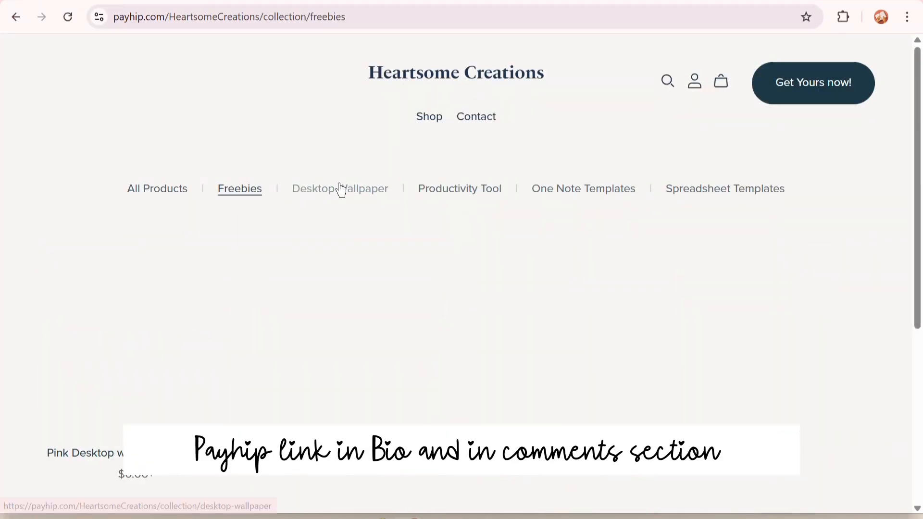
click(339, 193)
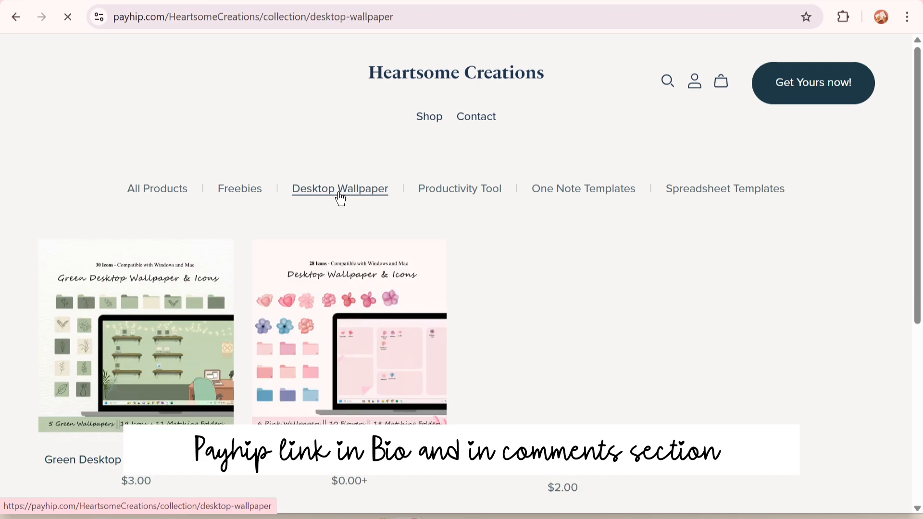
click(431, 188)
scroll(550, 278, down, 2)
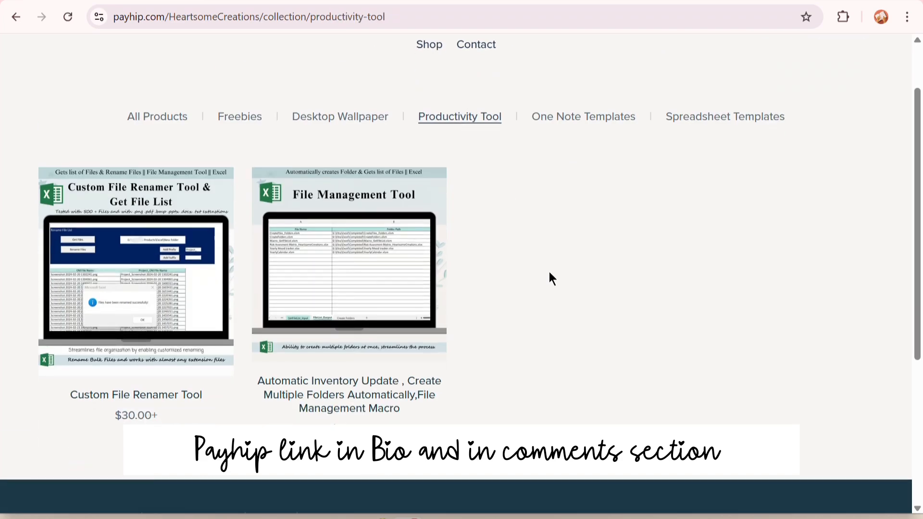
Step: Browse the store's One Note Templates and Spreadsheet Templates collections through to the end of the listings
scroll(551, 274, up, 2)
click(620, 190)
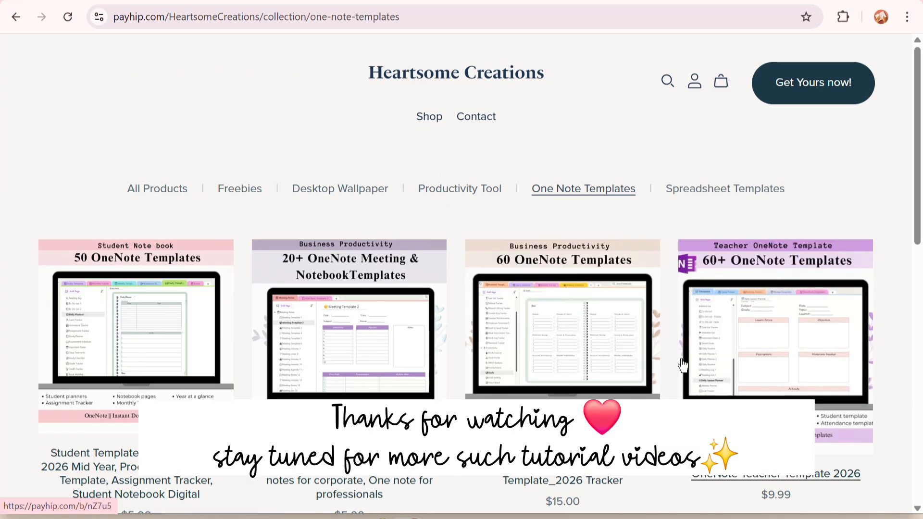
scroll(682, 365, down, 10)
scroll(727, 200, up, 10)
click(724, 201)
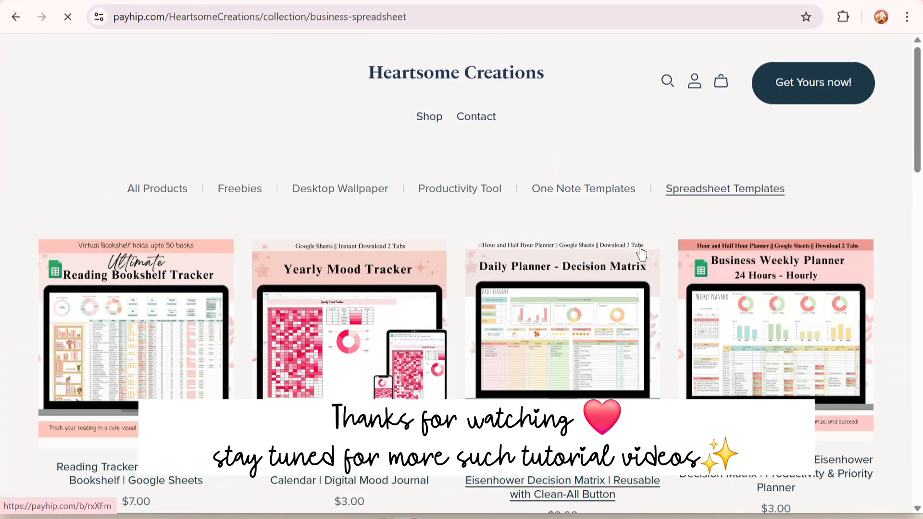
scroll(383, 281, down, 10)
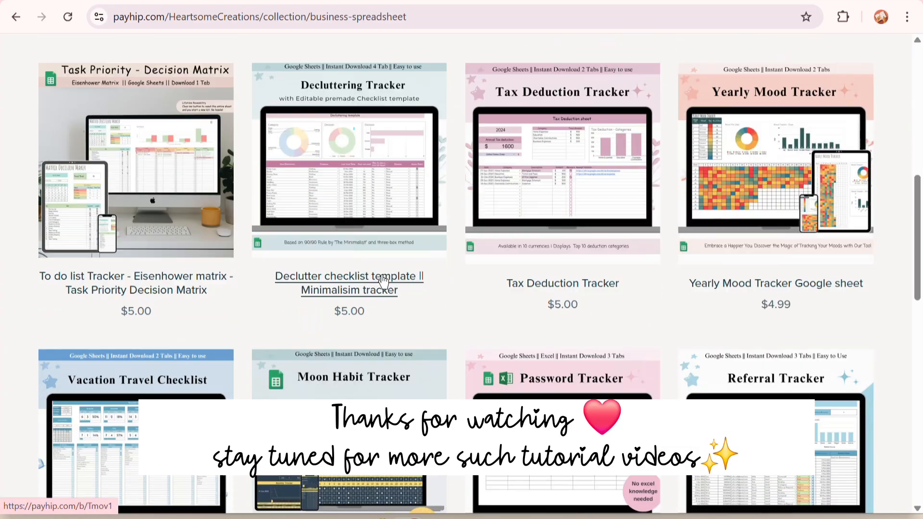
scroll(383, 281, down, 15)
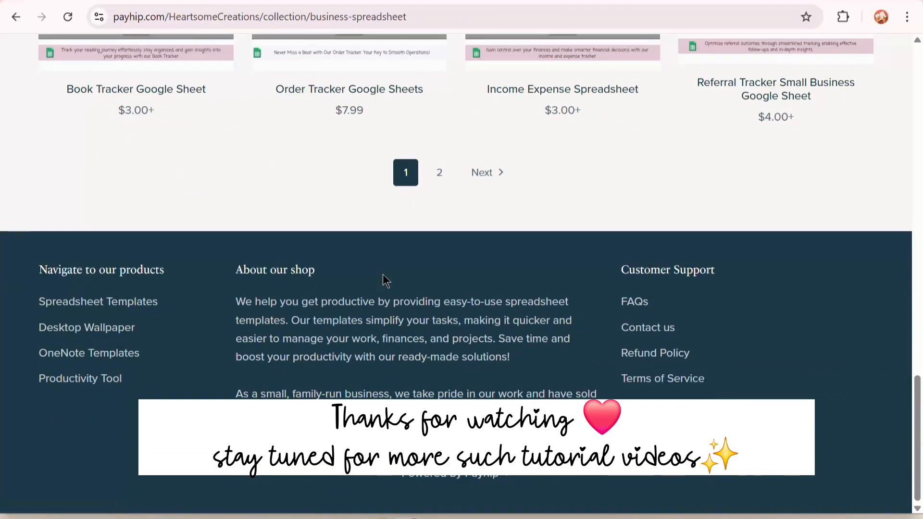
scroll(435, 247, up, 2)
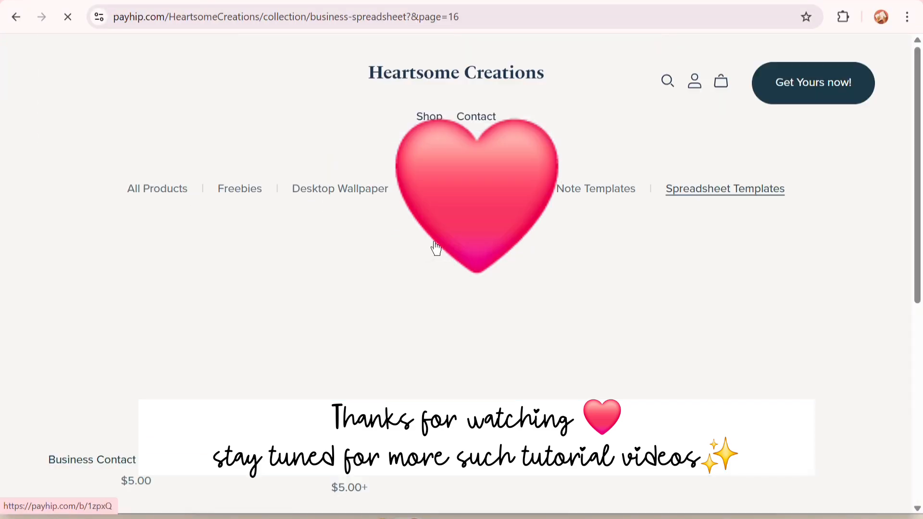